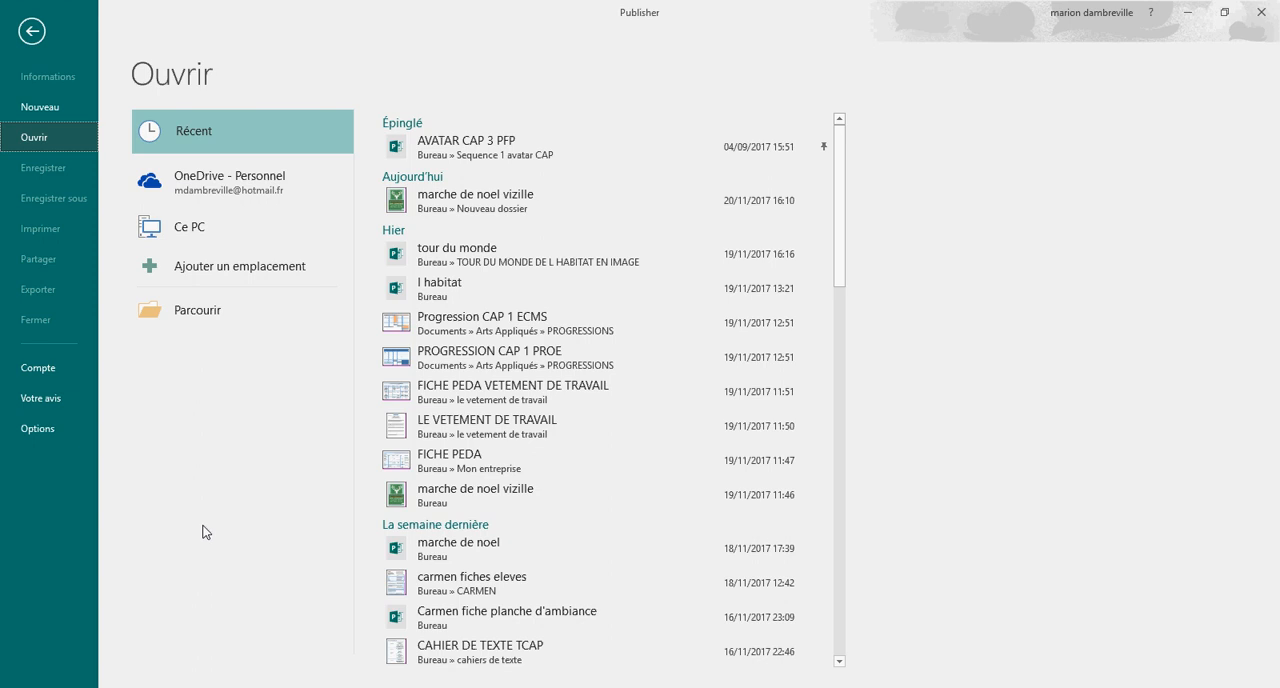
# Step: Create a new blank A5 portrait publication, 14.8 x 21 cm
pyautogui.click(46, 106)
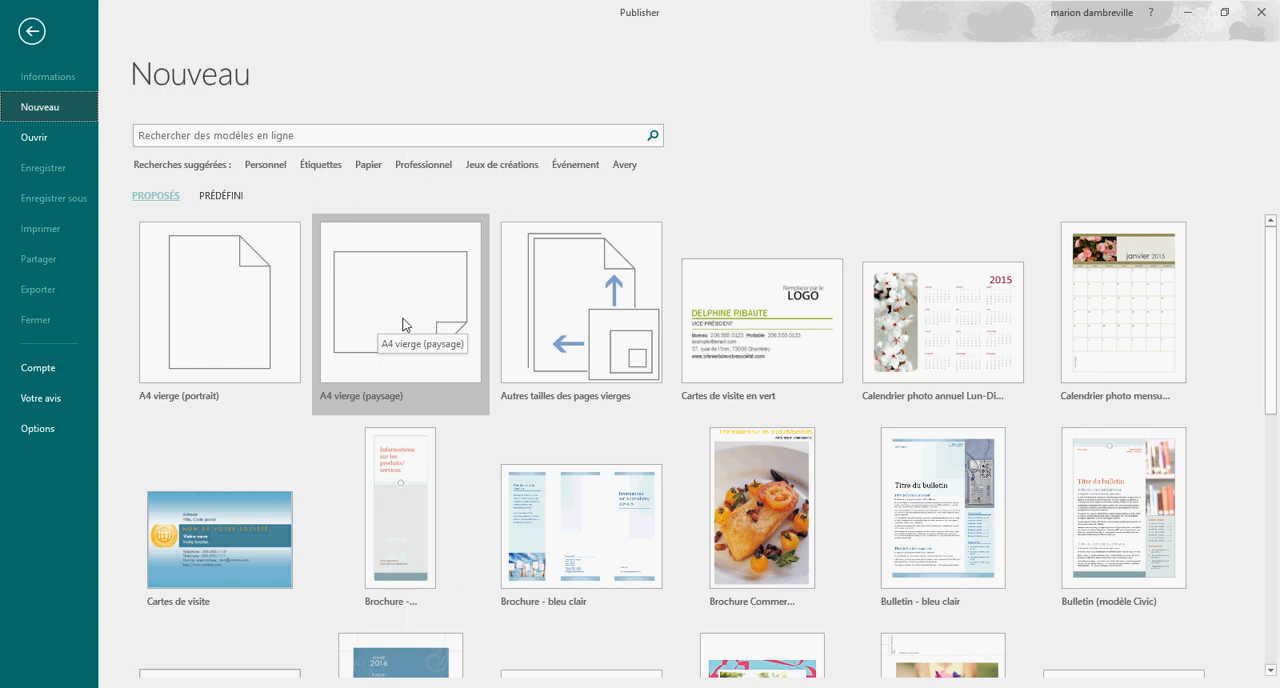
pyautogui.click(591, 325)
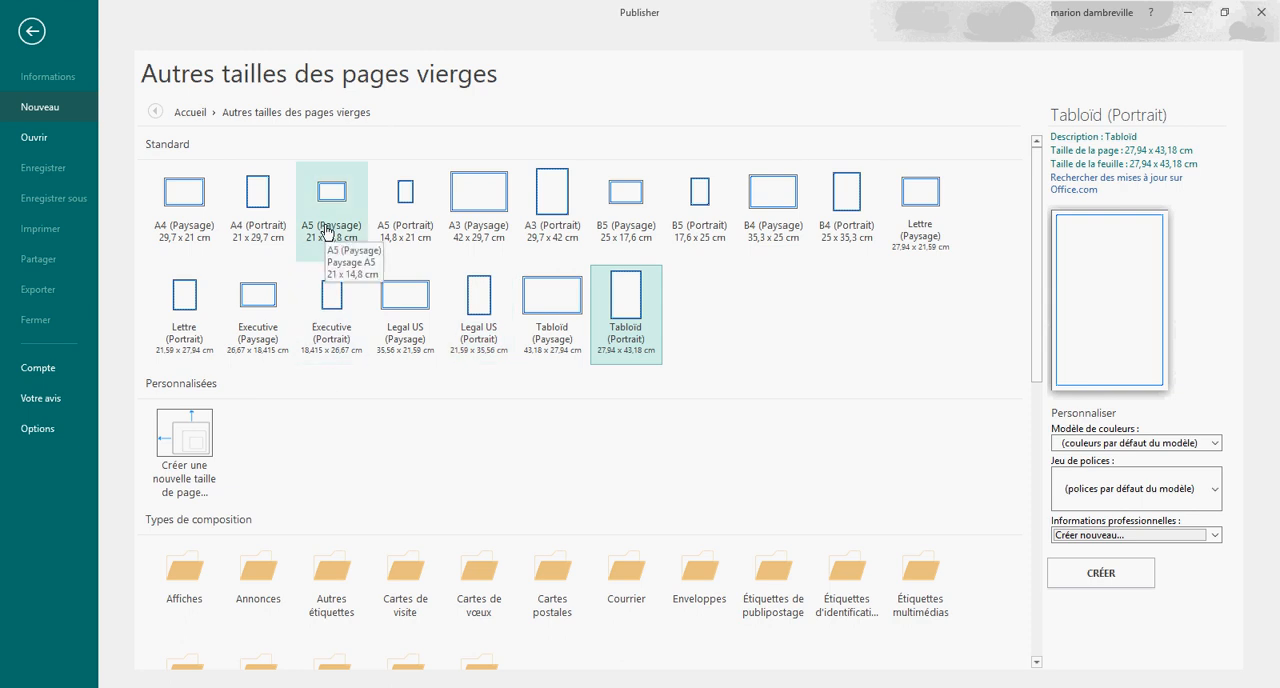
pyautogui.doubleClick(407, 210)
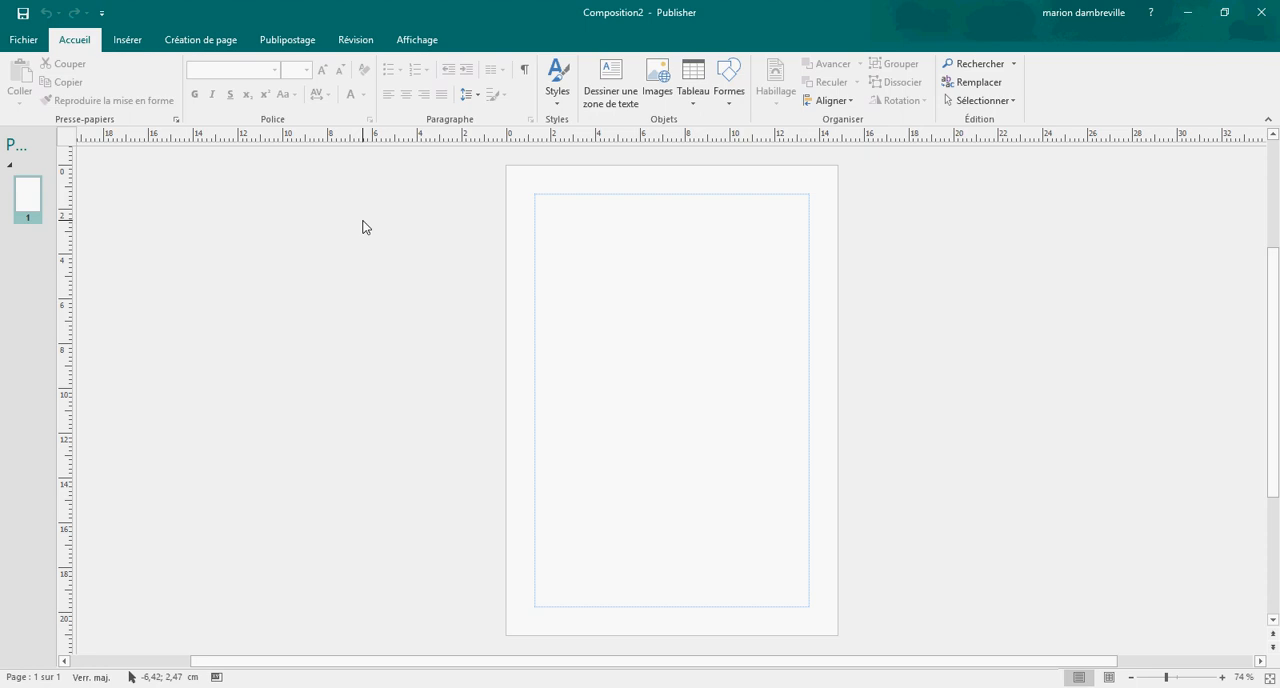
# Step: Insert the pictures "tete de cerf" and "index22" together from the Nouveau dossier folder on the Bureau
pyautogui.click(128, 40)
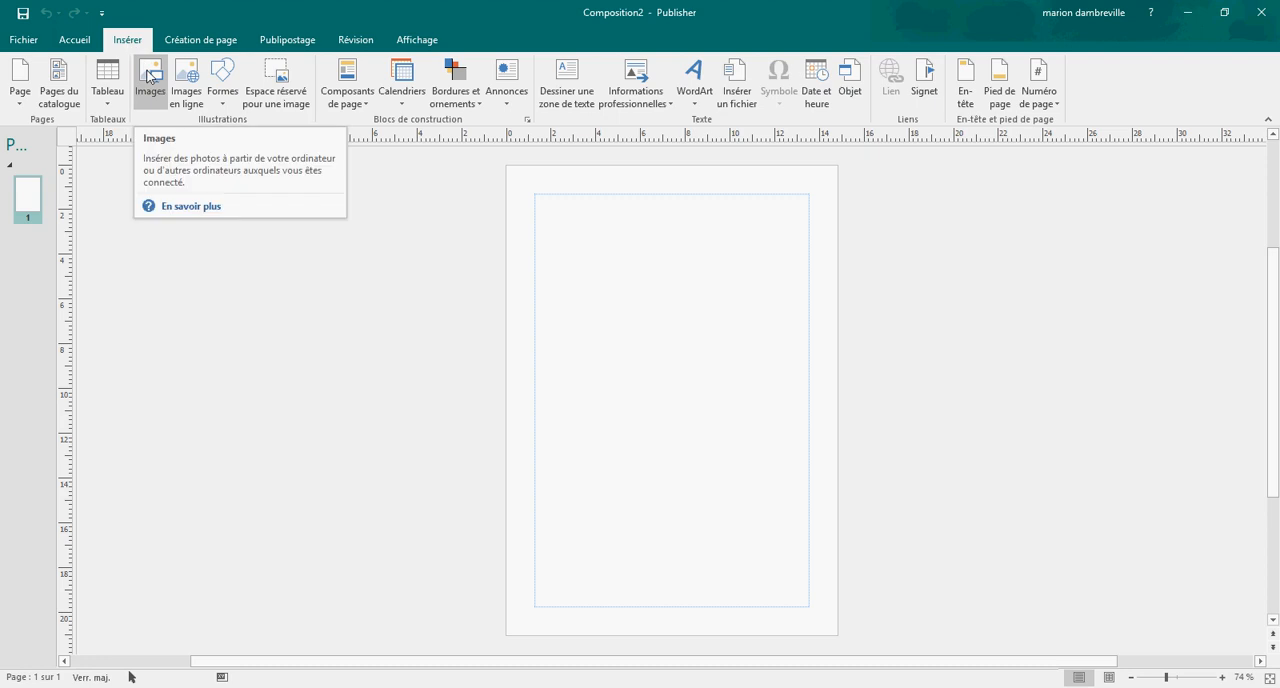
pyautogui.click(149, 77)
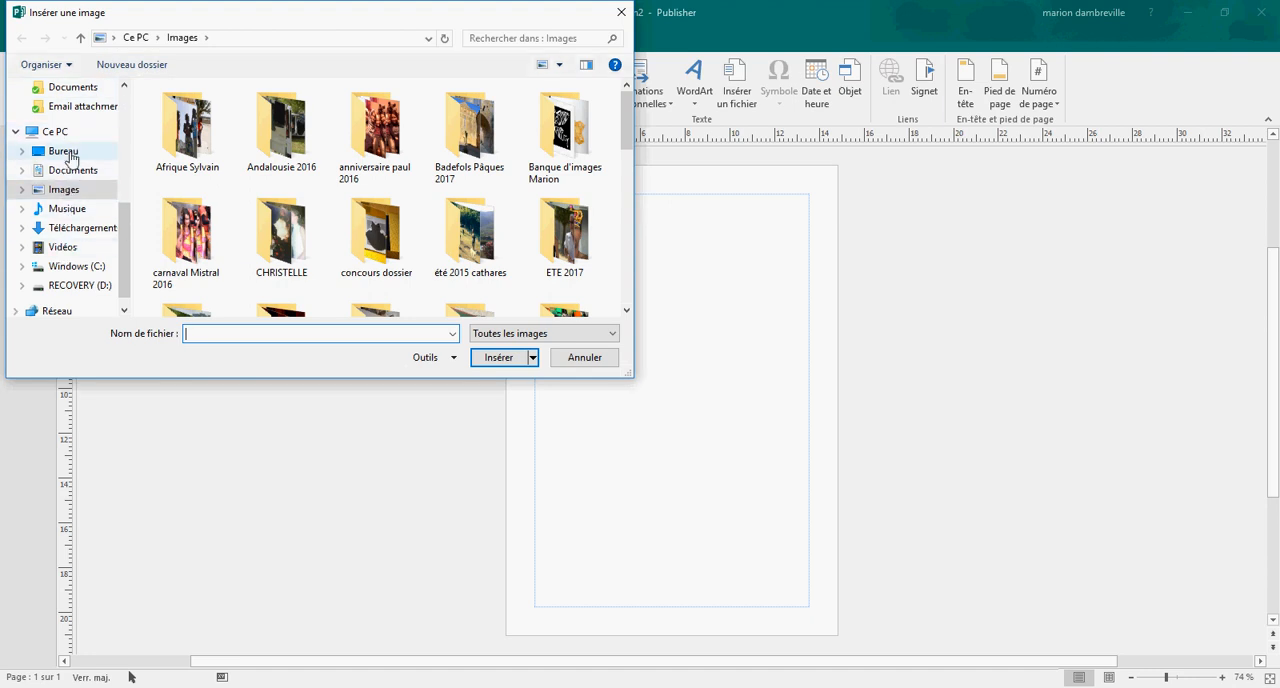
pyautogui.click(70, 157)
pyautogui.click(195, 234)
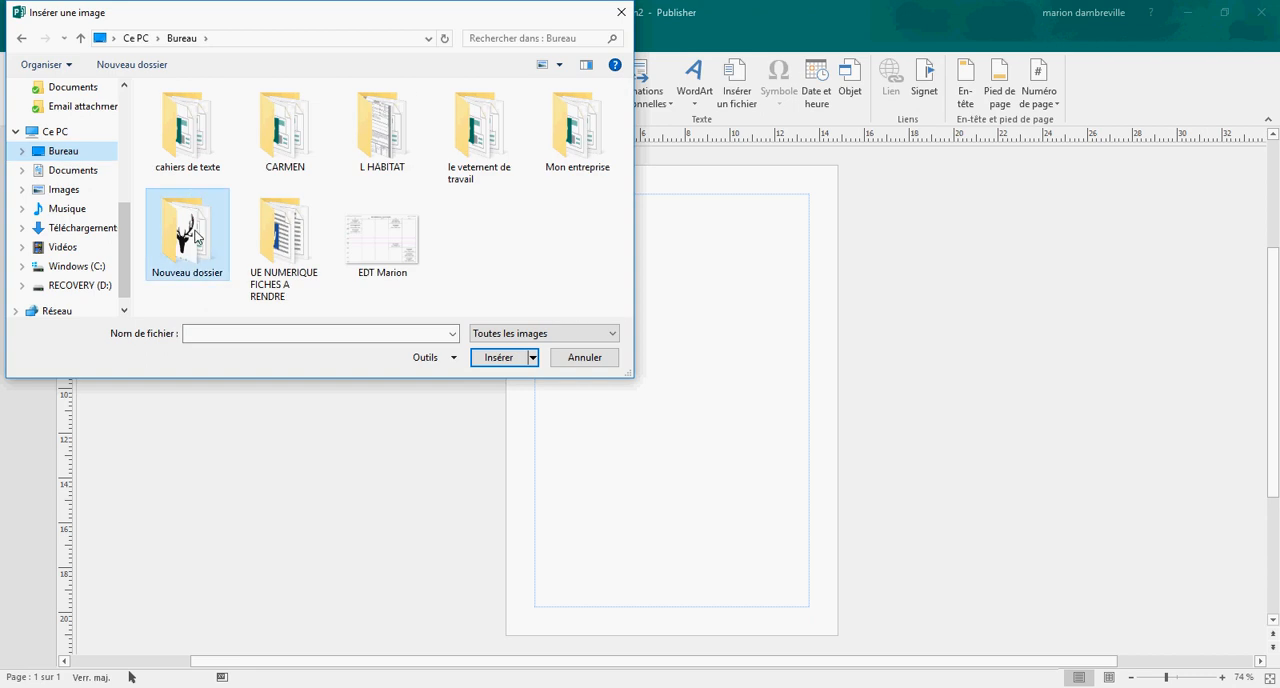
pyautogui.doubleClick(195, 234)
pyautogui.scroll(-3, 443, 226)
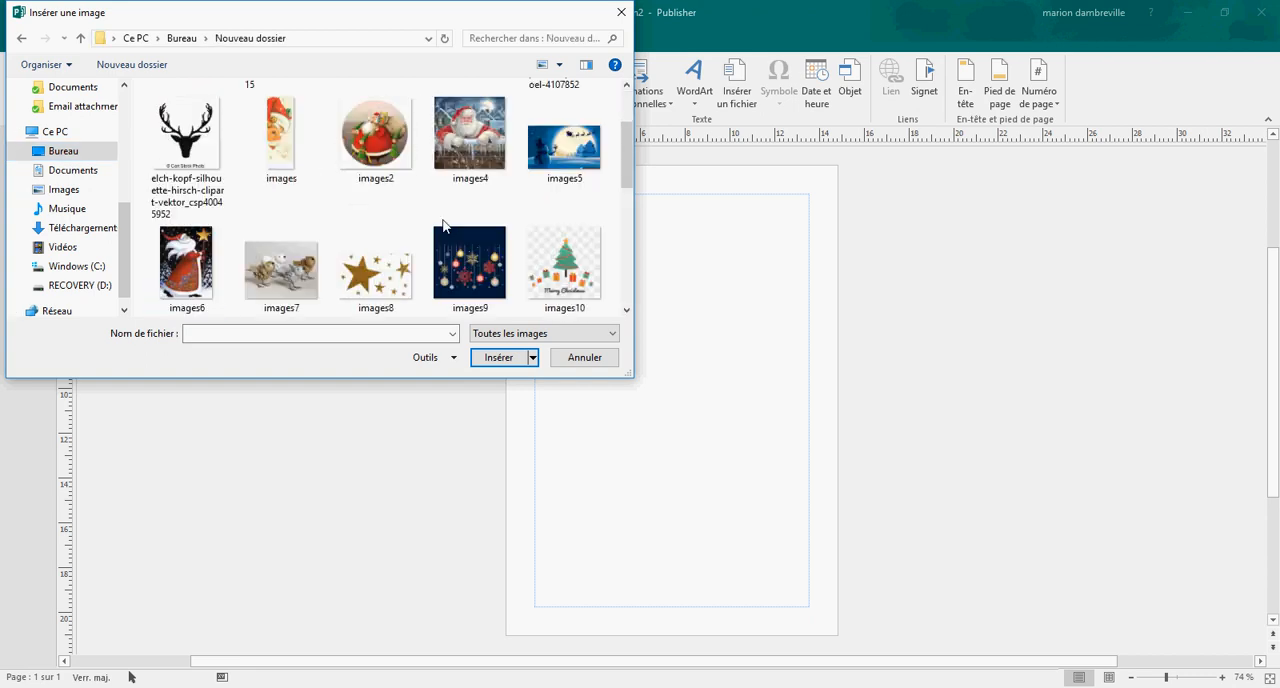
pyautogui.scroll(-5, 443, 226)
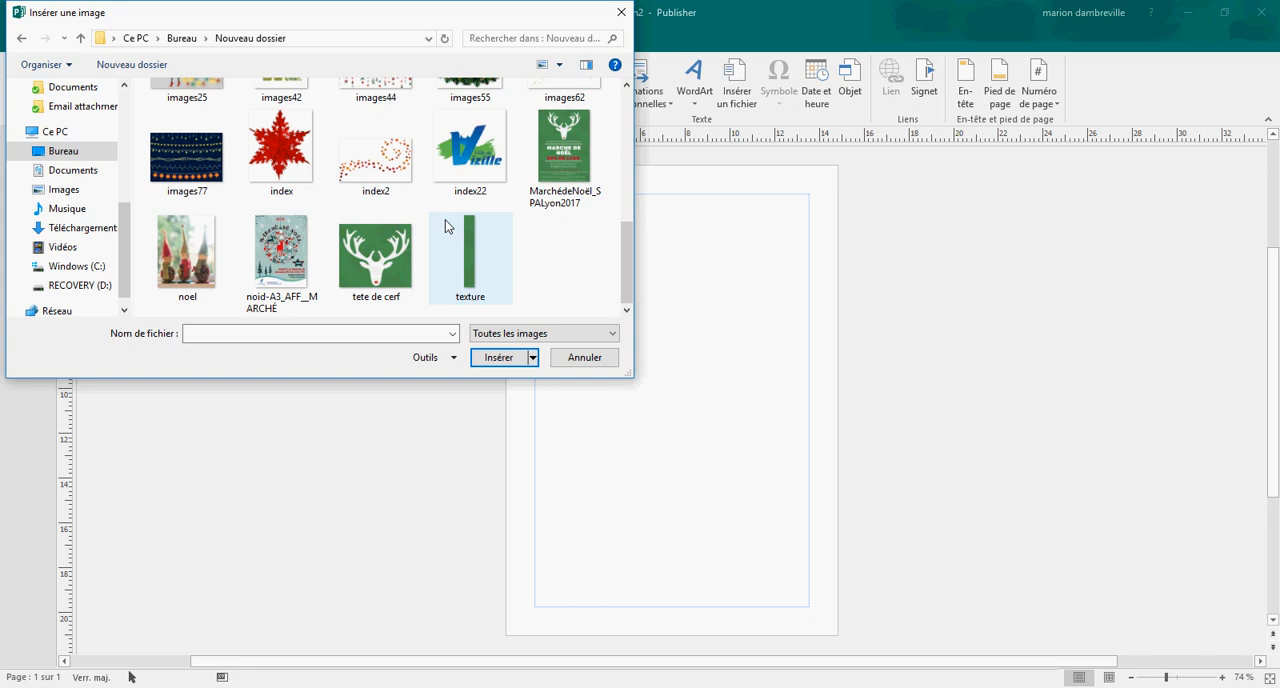
pyautogui.click(396, 262)
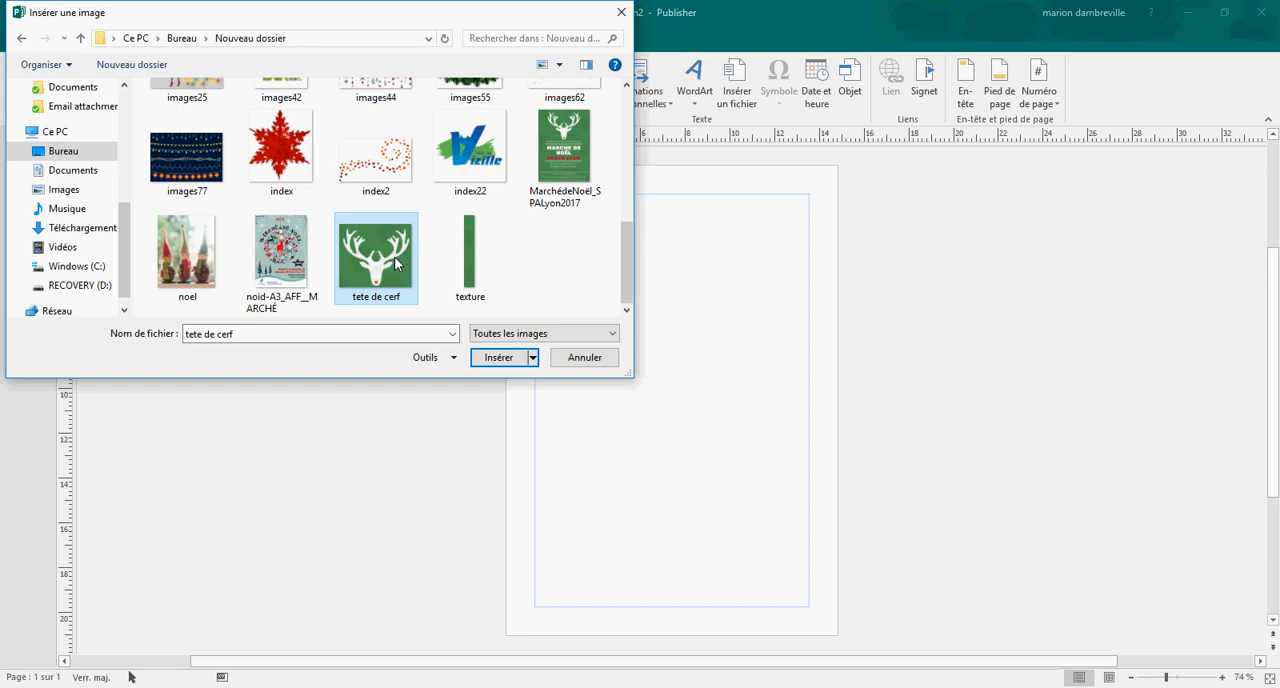
pyautogui.keyDown('ctrl'); pyautogui.click(470, 163); pyautogui.keyUp('ctrl')
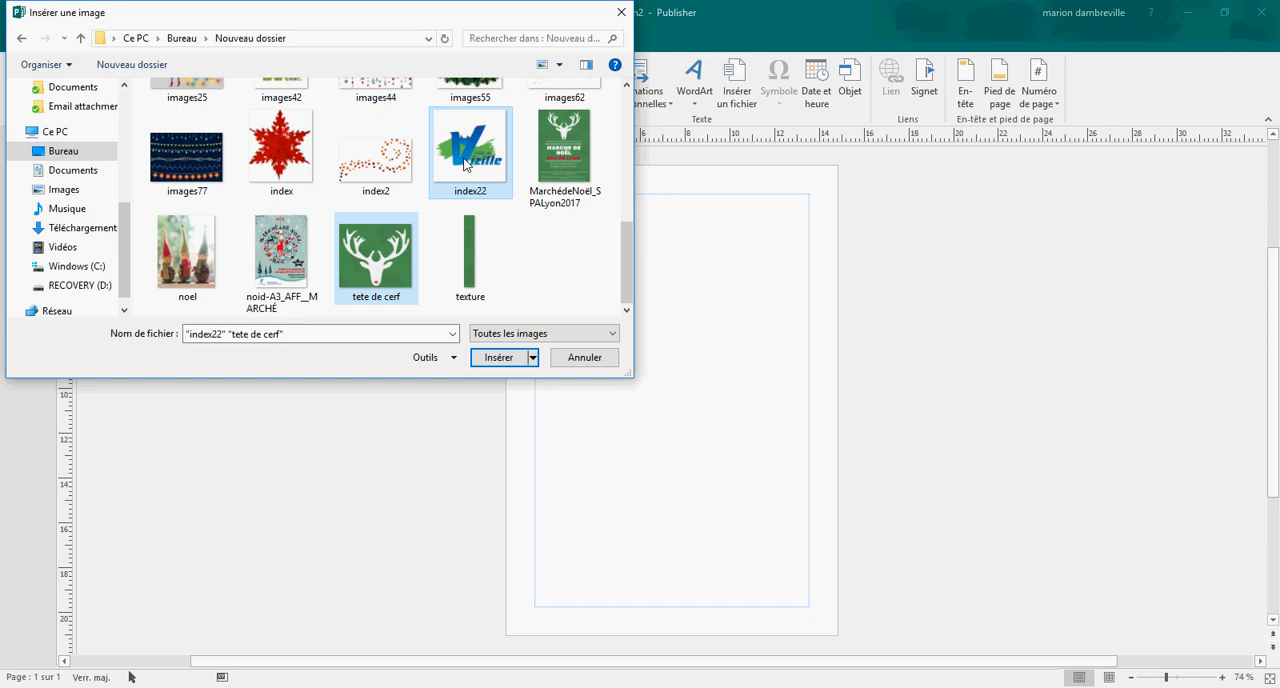
pyautogui.click(498, 358)
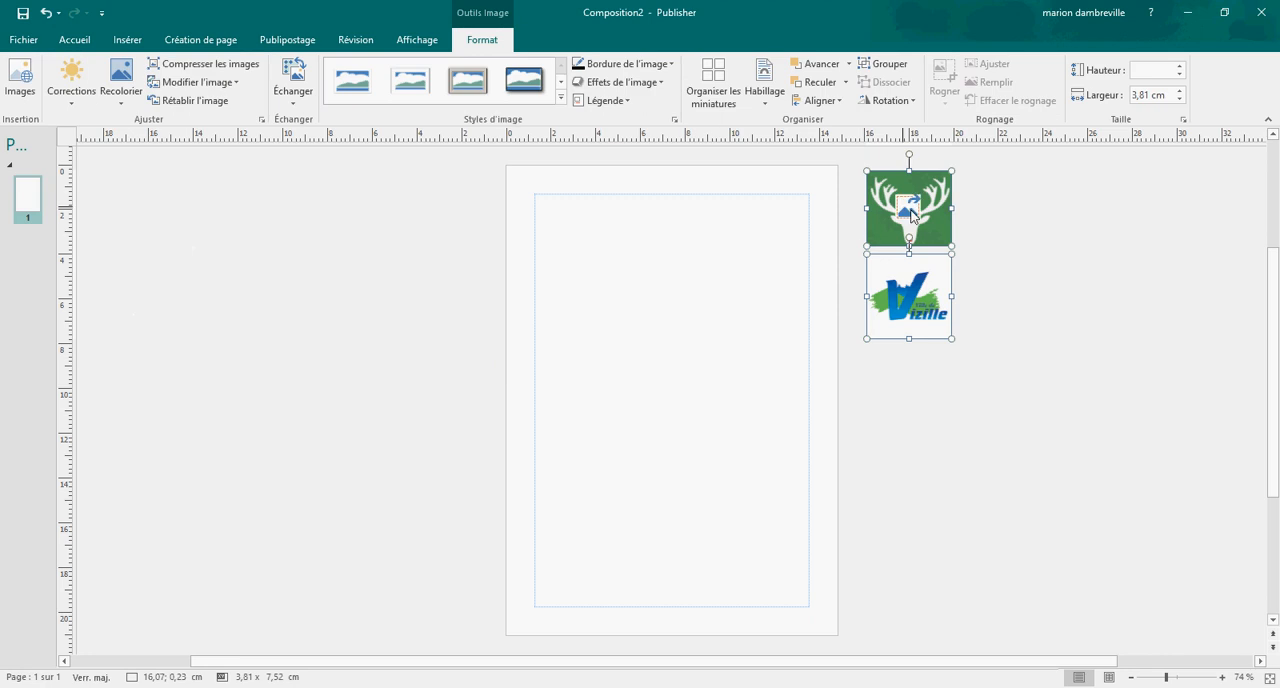
pyautogui.click(993, 313)
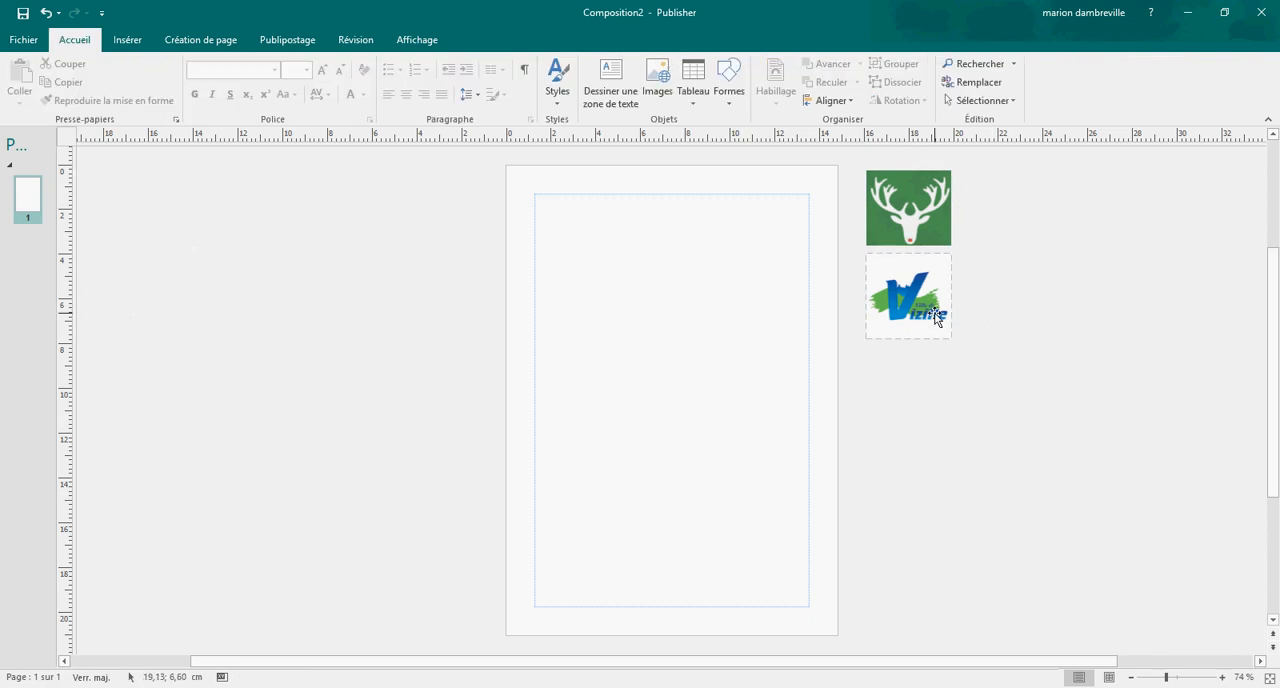
# Step: Enlarge the stag head picture to a height of 4.3 cm and move it clear of the Vizille logo
pyautogui.click(908, 205)
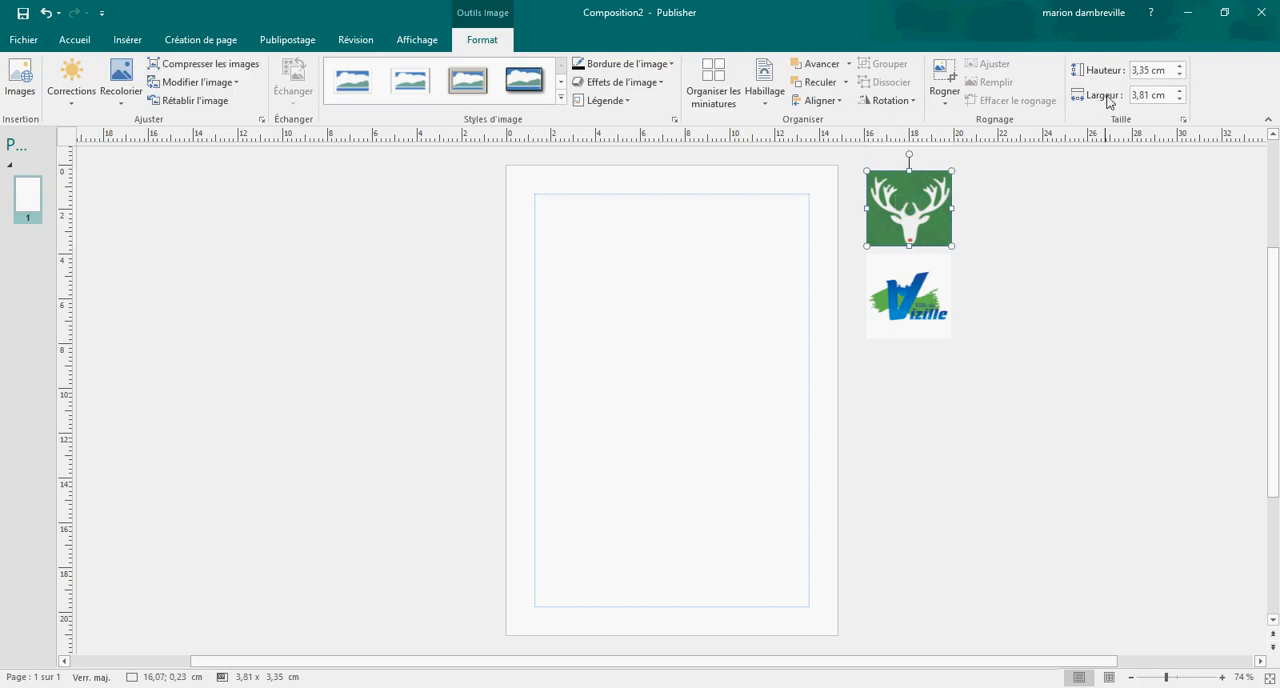
pyautogui.click(1181, 66)
pyautogui.moveTo(1181, 66); pyautogui.dragTo(1181, 76)
pyautogui.click(1181, 78)
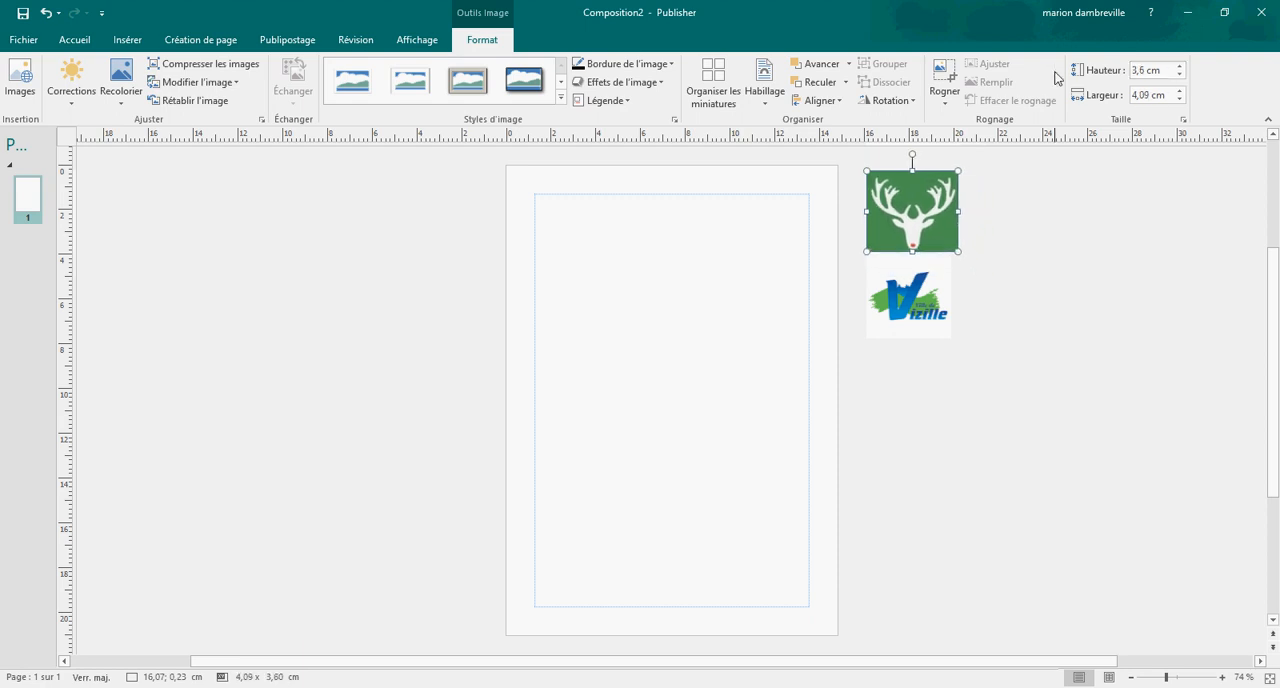
pyautogui.click(1181, 66)
pyautogui.click(1181, 66)
pyautogui.click(1181, 66)
pyautogui.click(1181, 66)
pyautogui.click(1181, 66)
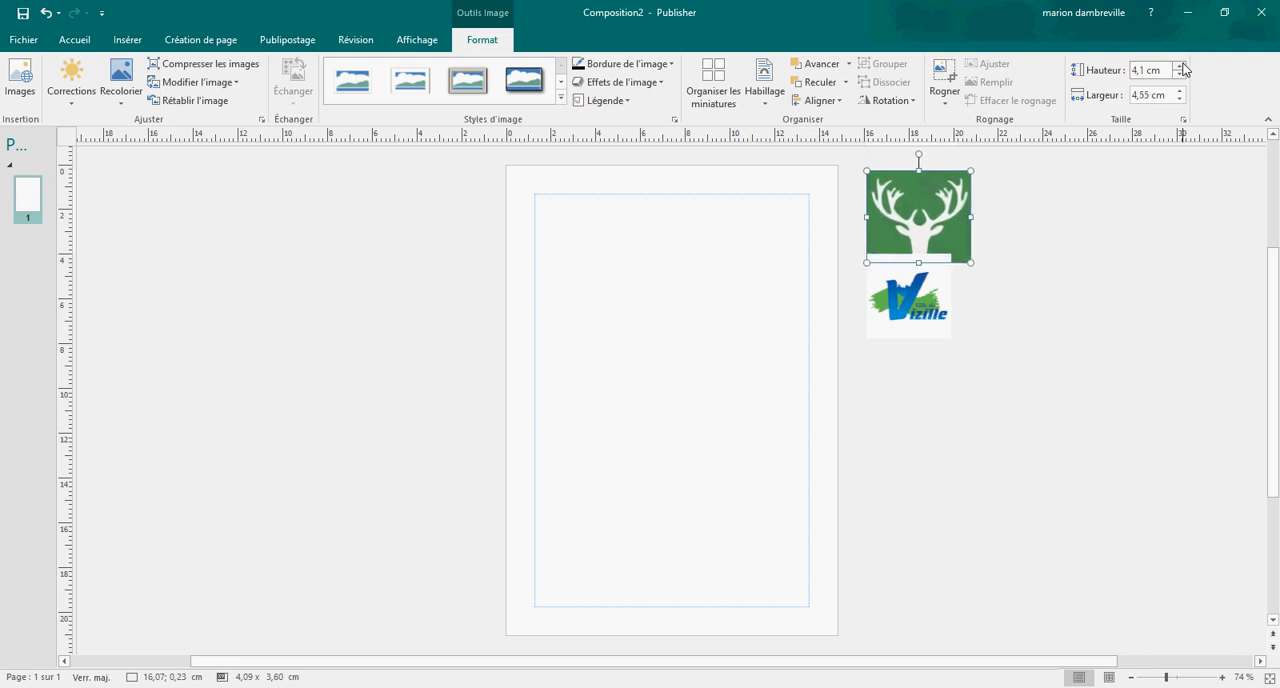
pyautogui.click(1181, 66)
pyautogui.click(1181, 66)
pyautogui.moveTo(952, 184); pyautogui.dragTo(1048, 177)
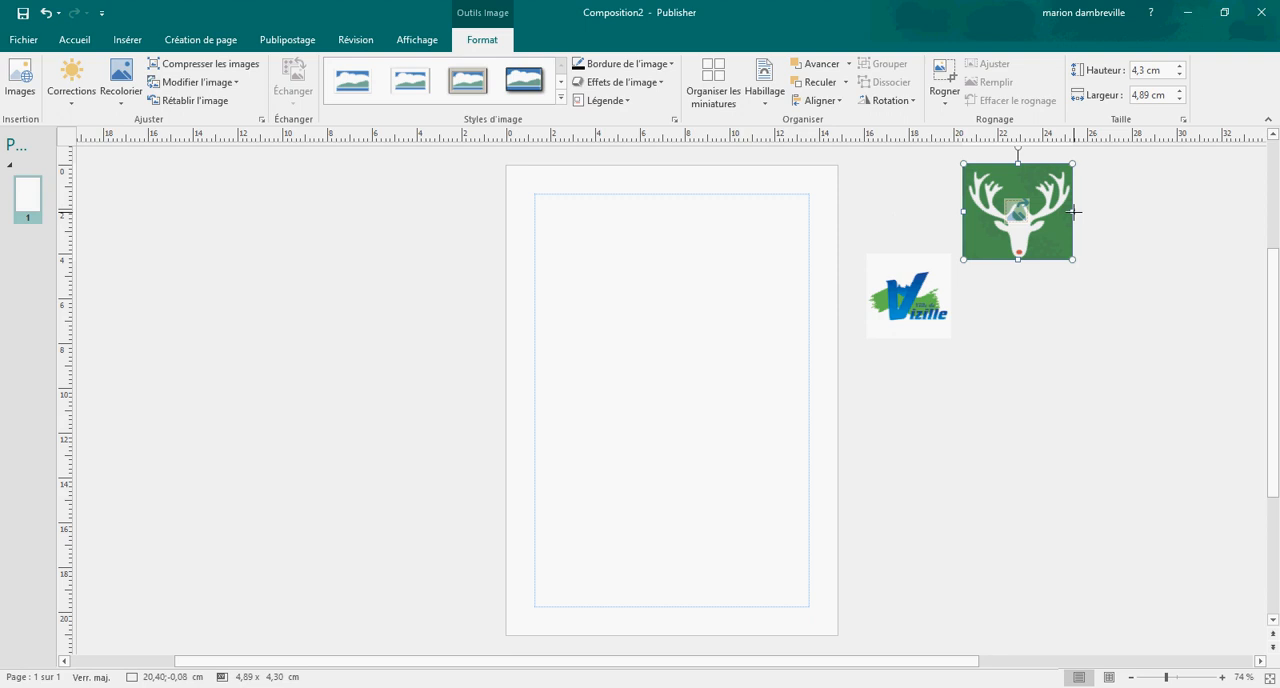
# Step: Try stretching the stag head picture to about 10.04 cm wide and 4.26 cm high, and undo the distortion
pyautogui.moveTo(1073, 211); pyautogui.dragTo(1188, 211)
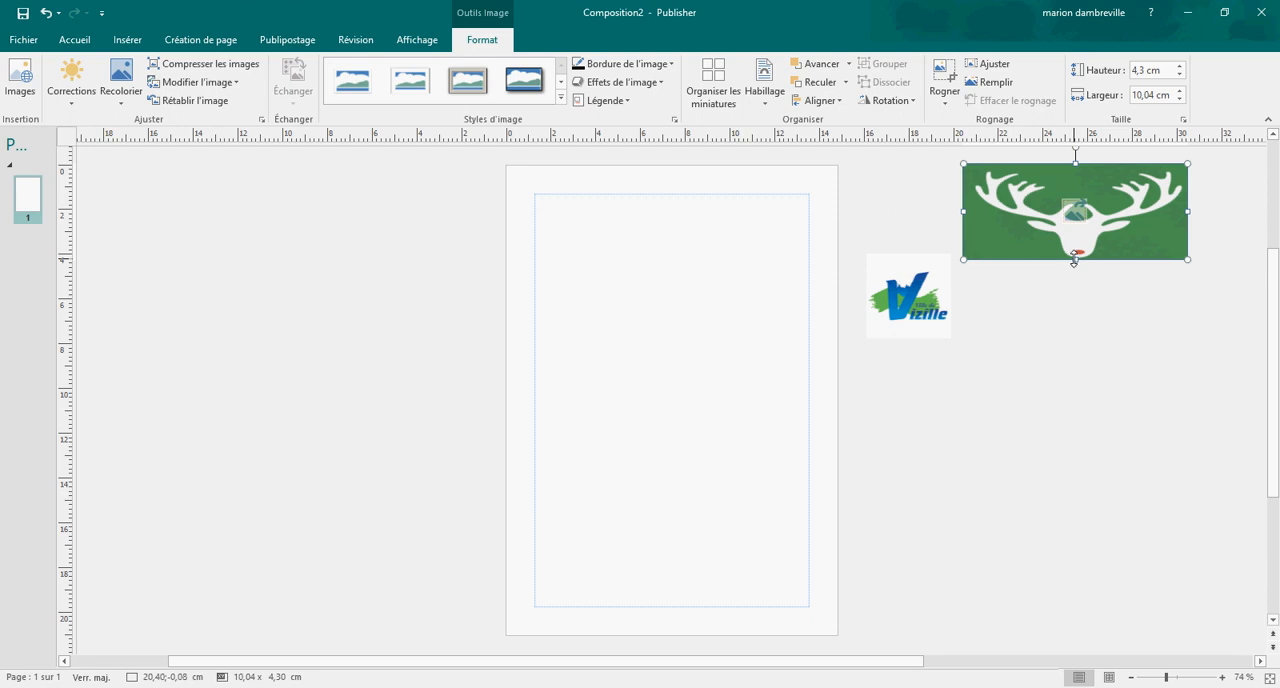
pyautogui.moveTo(1075, 259)
pyautogui.mouseDown()
pyautogui.moveTo(1080, 313)
pyautogui.moveTo(1071, 258)
pyautogui.mouseUp()
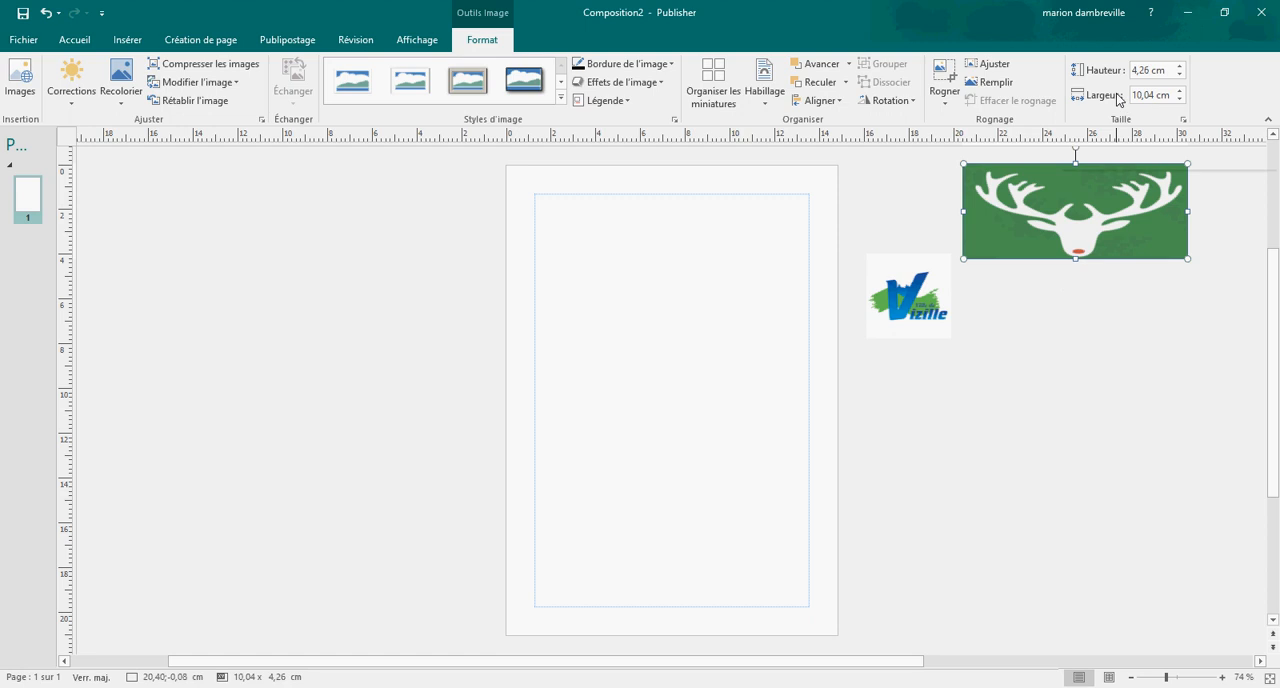
pyautogui.hotkey('ctrl', 'z')
pyautogui.hotkey('ctrl', 'z')
pyautogui.hotkey('ctrl', 'z')
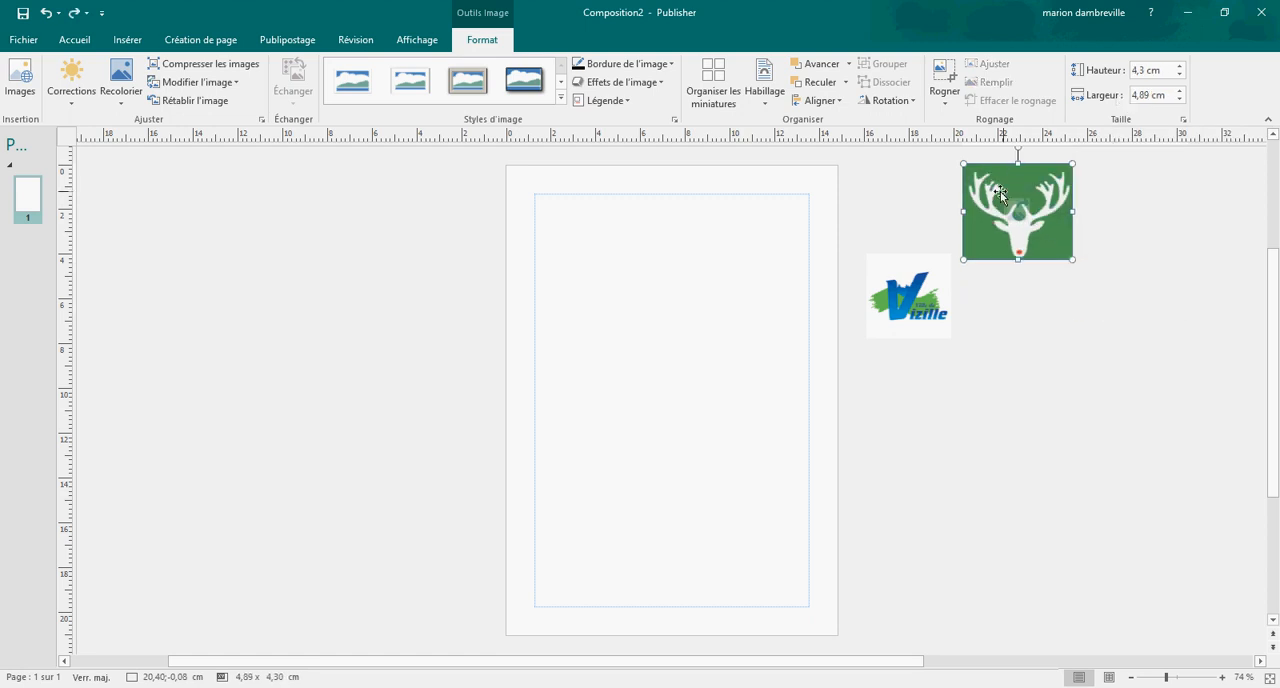
# Step: Move the stag head picture to just above the Vizille logo beside the page and deselect it
pyautogui.moveTo(1021, 213); pyautogui.dragTo(912, 203)
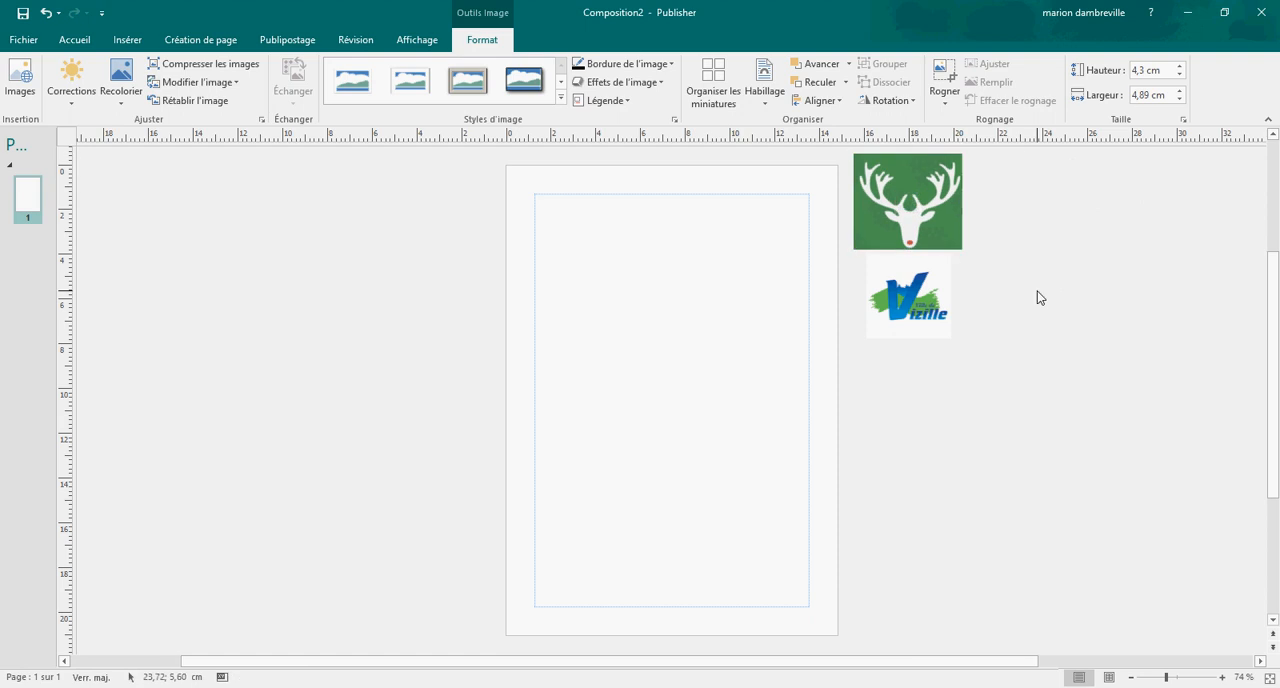
pyautogui.click(650, 286)
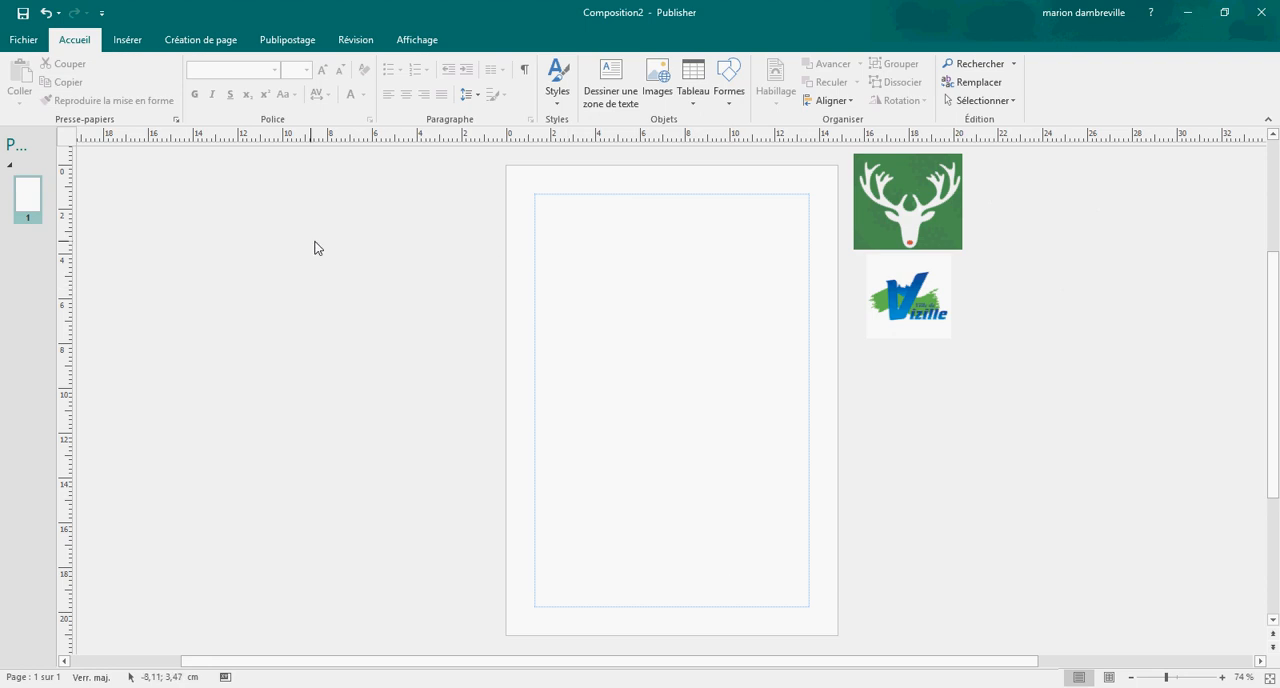
# Step: Choose a solid fill (Remplissage uni) for the page background and open the additional colour choices
pyautogui.click(198, 42)
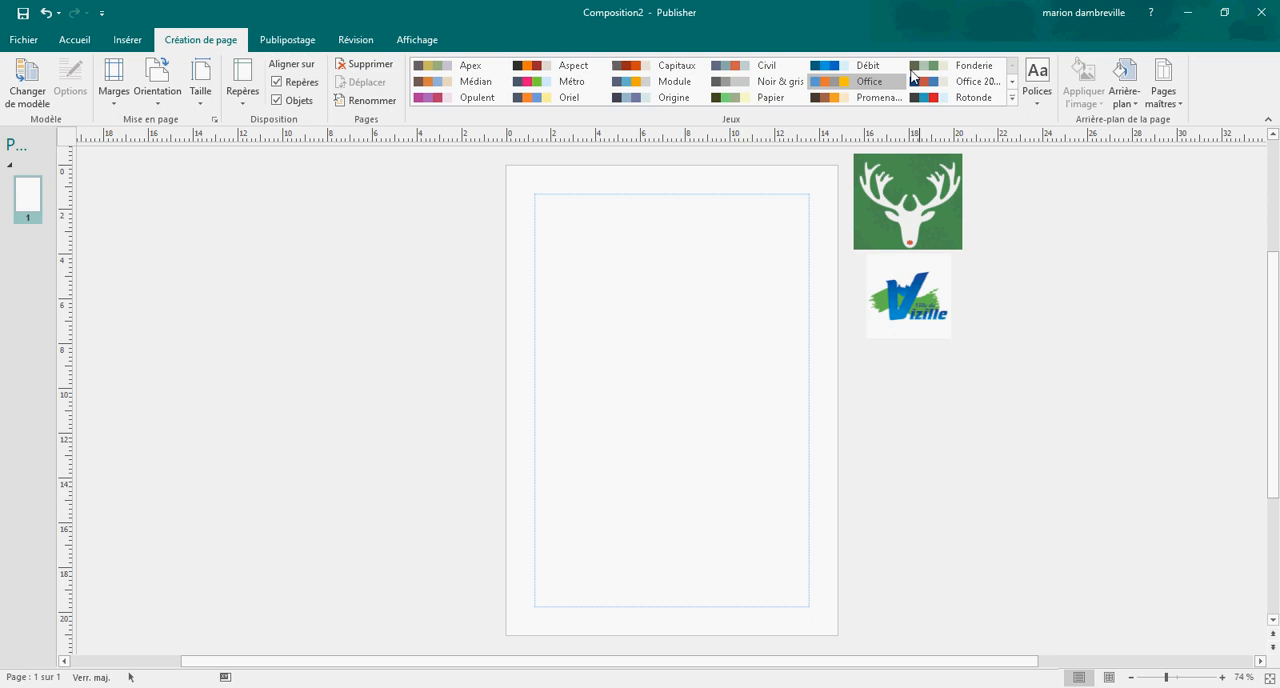
pyautogui.click(1129, 97)
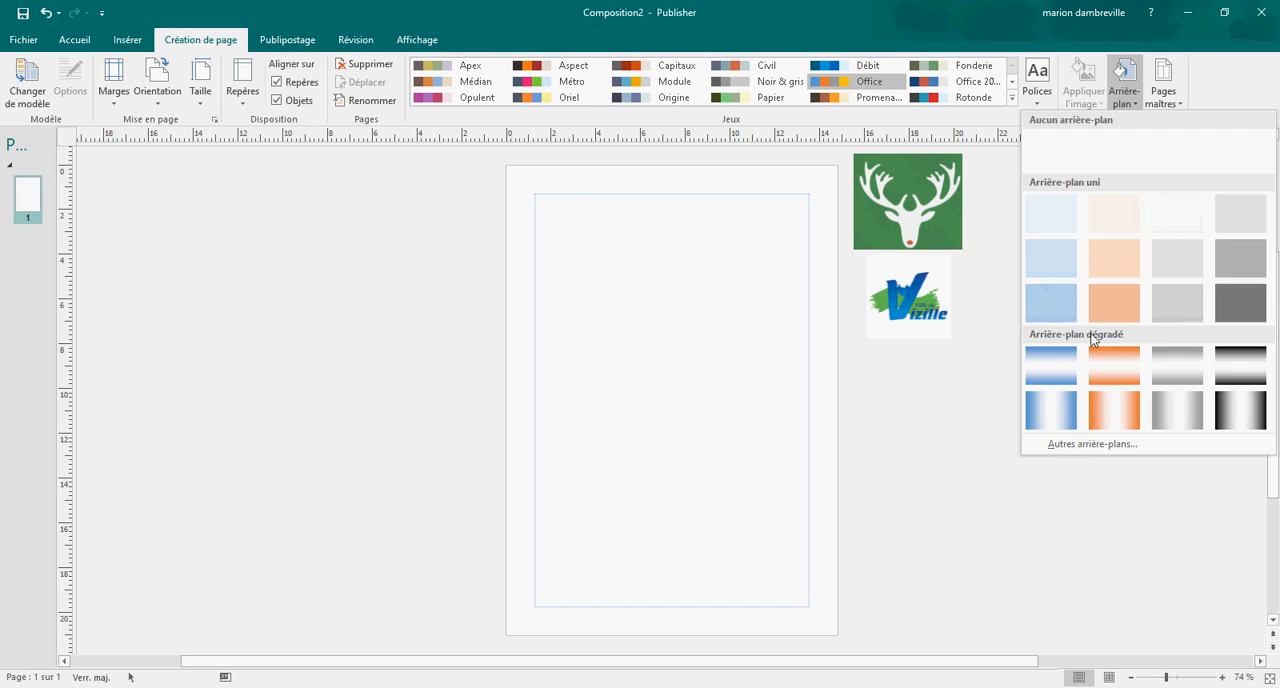
pyautogui.click(1090, 446)
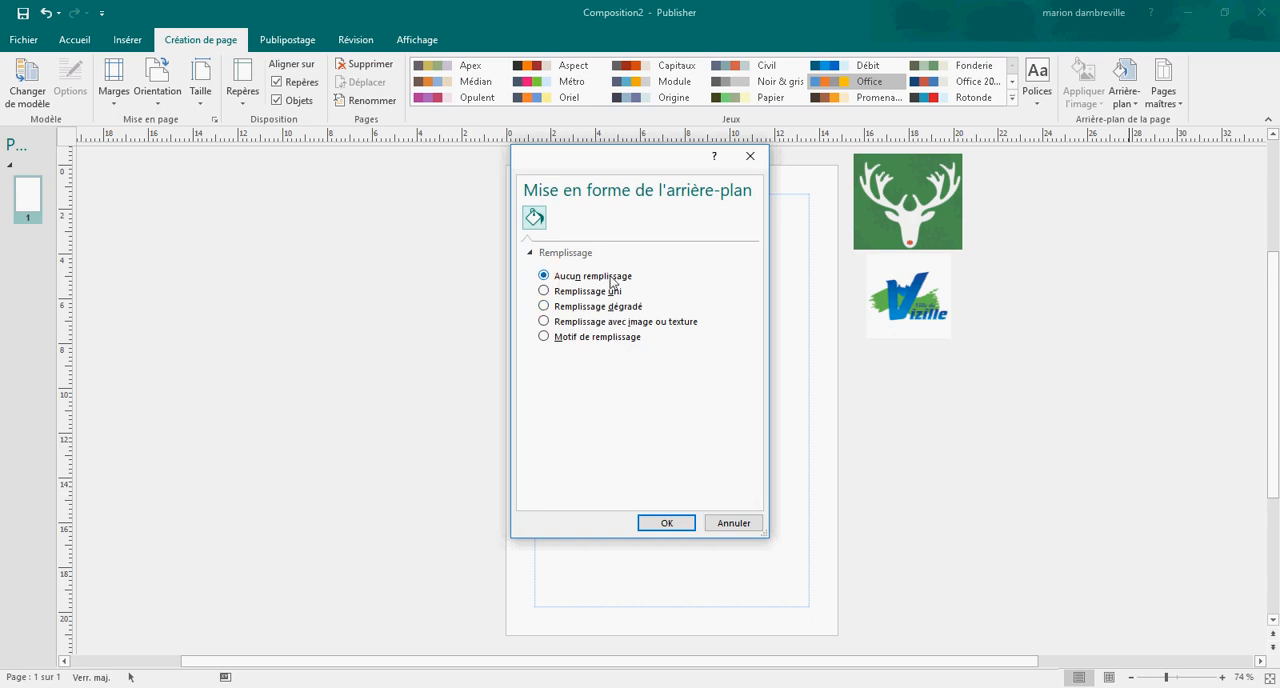
pyautogui.click(545, 291)
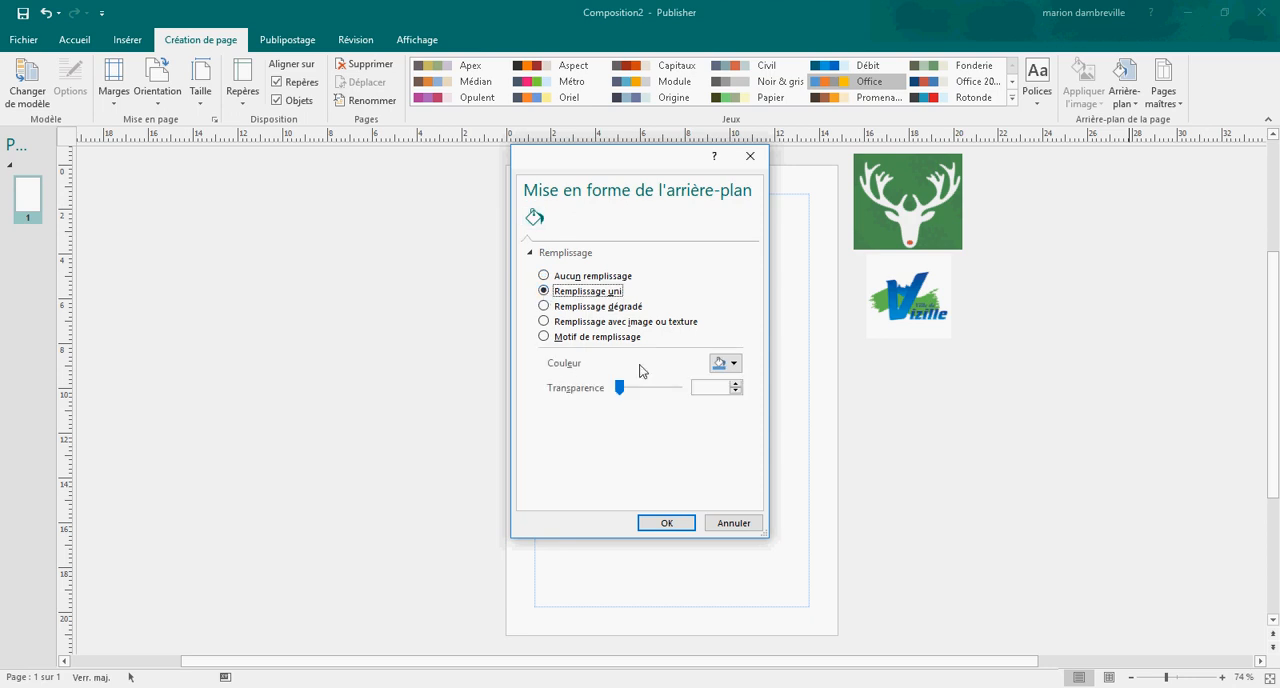
pyautogui.click(735, 364)
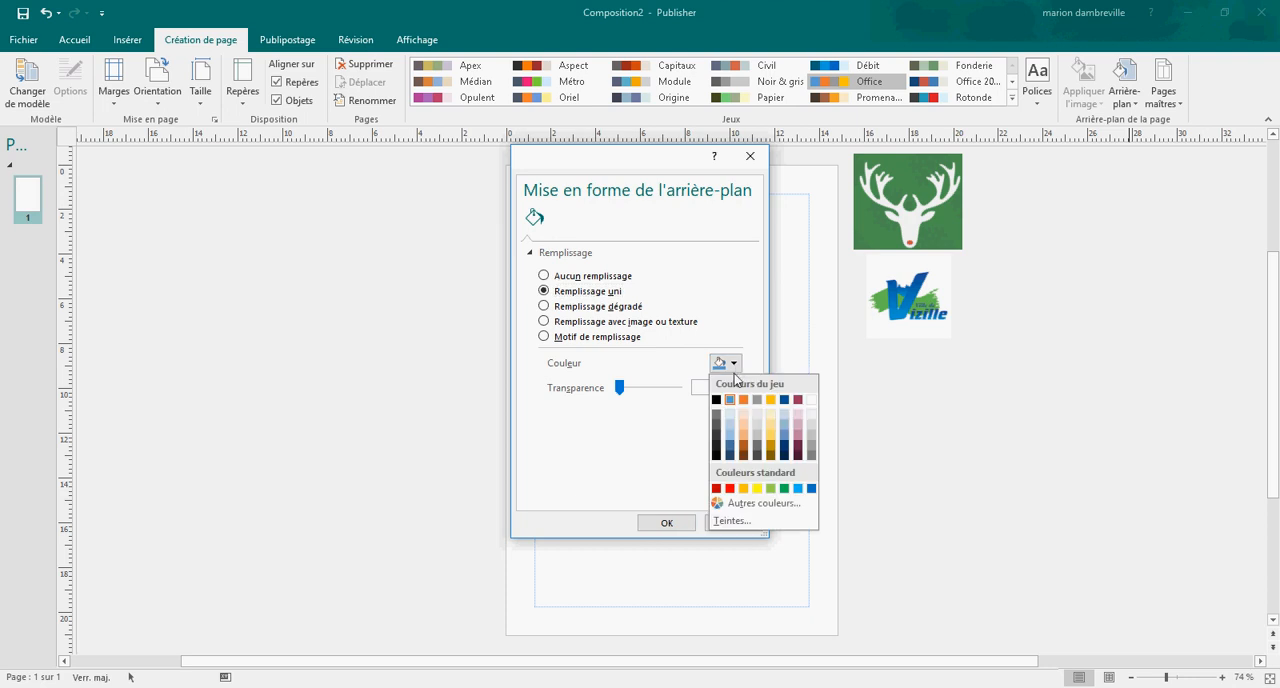
pyautogui.click(781, 507)
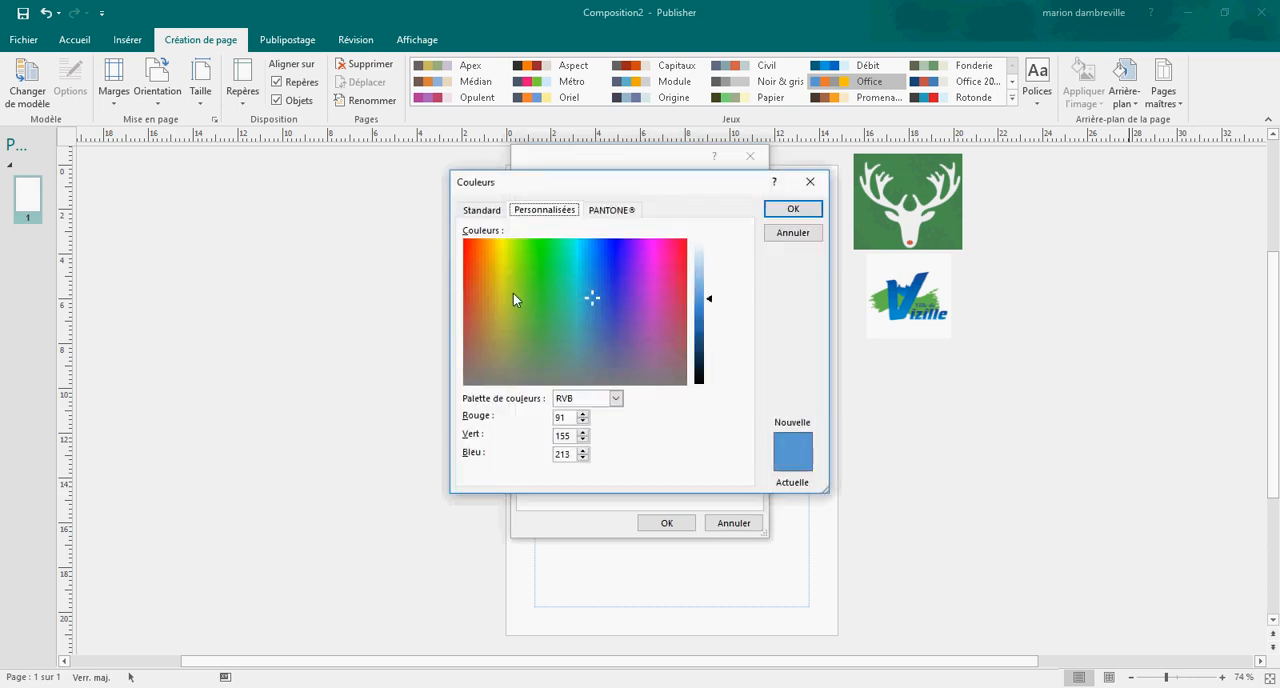
# Step: Mix a custom purple fill colour with RGB values 186, 110, 188
pyautogui.click(476, 213)
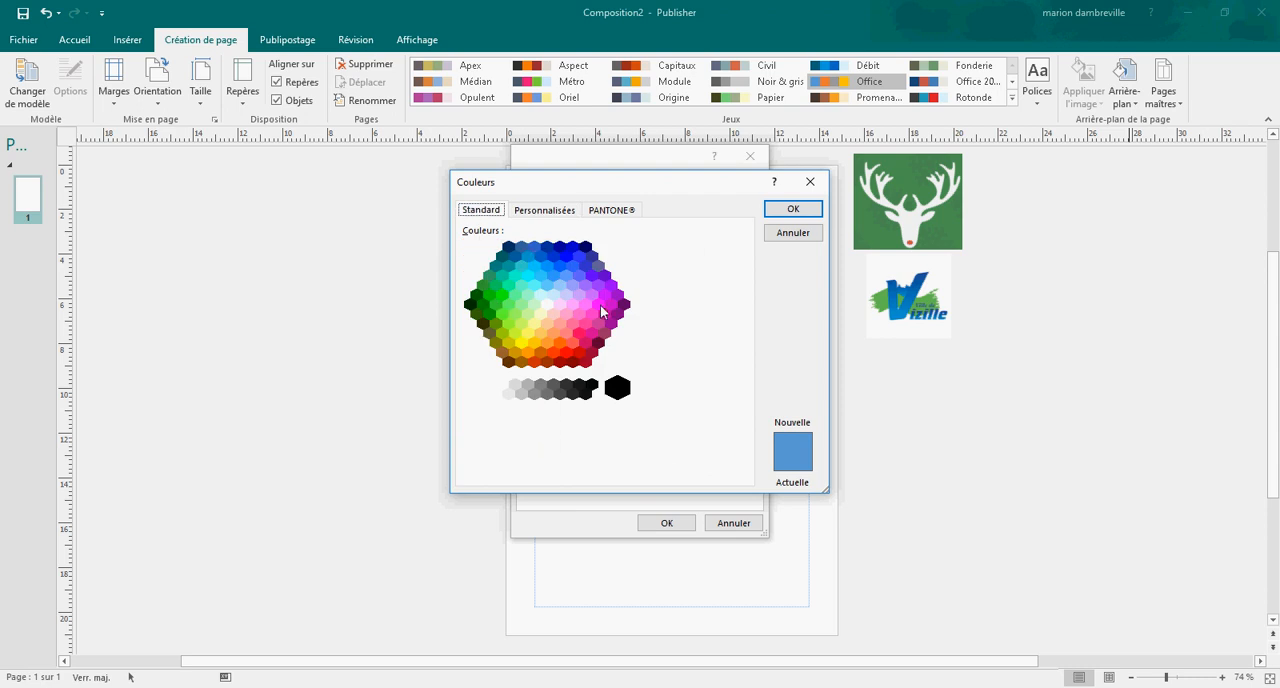
pyautogui.click(551, 213)
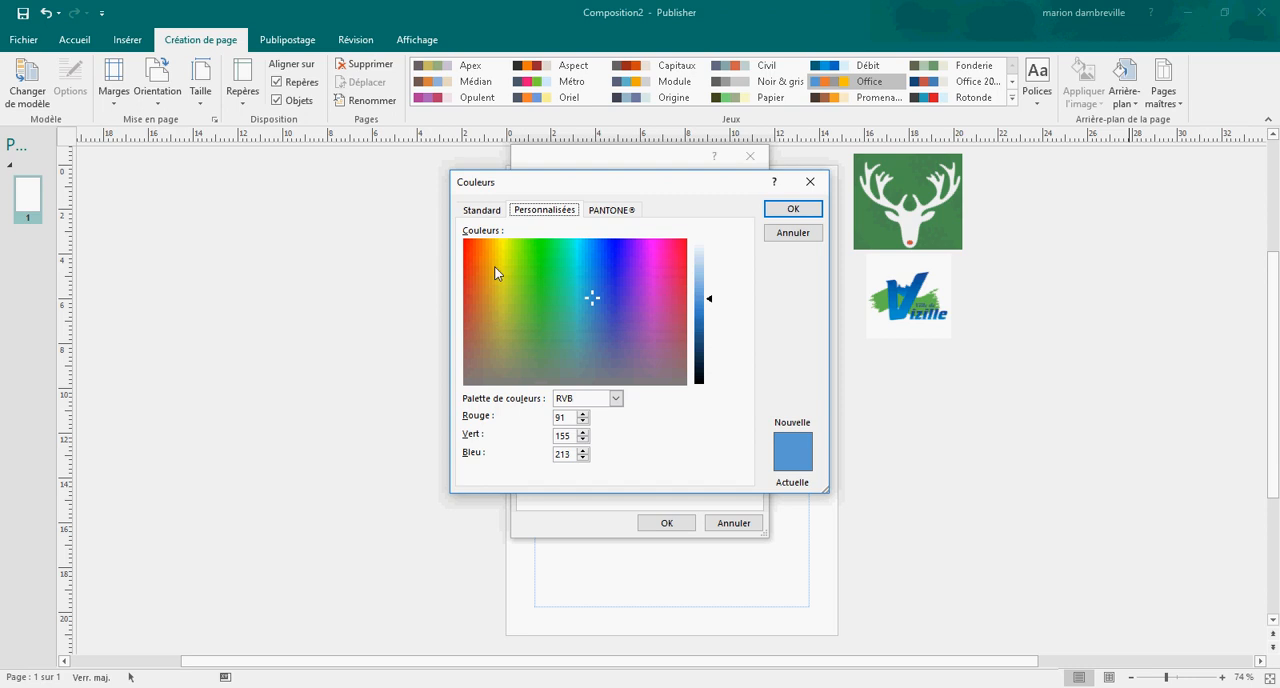
pyautogui.moveTo(586, 294); pyautogui.dragTo(650, 331)
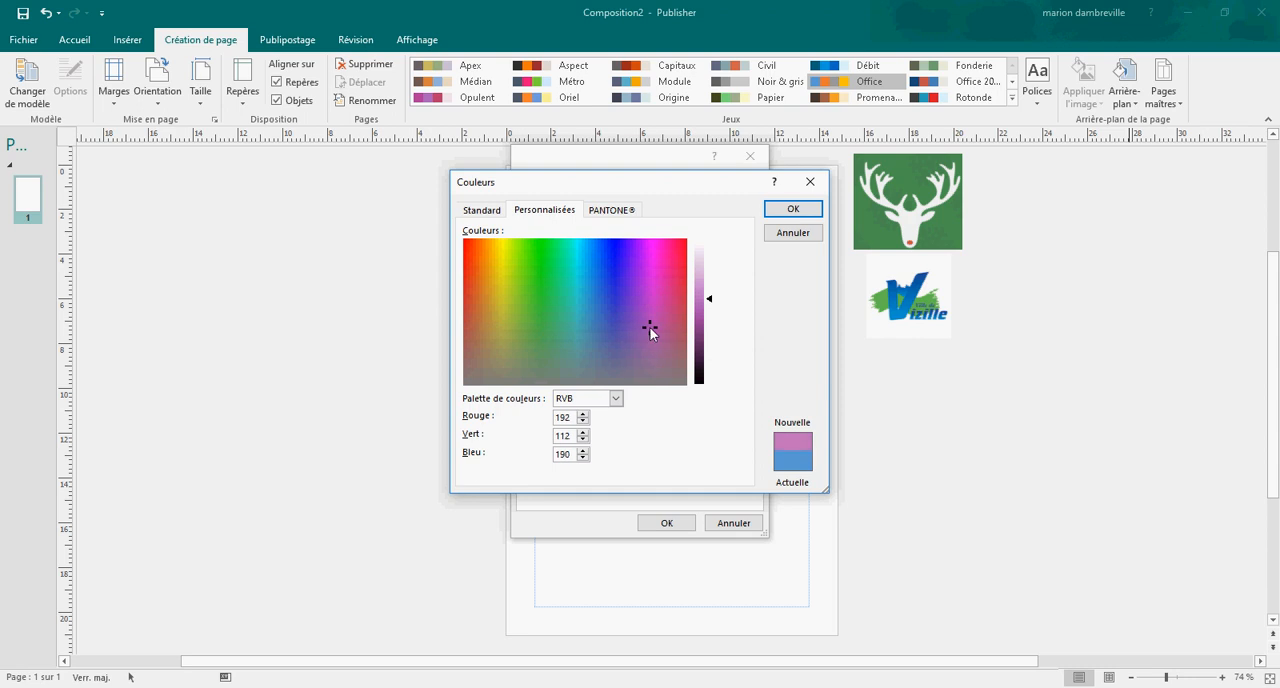
pyautogui.click(583, 421)
pyautogui.click(583, 421)
pyautogui.click(583, 421)
pyautogui.click(583, 421)
pyautogui.click(583, 439)
pyautogui.click(583, 439)
pyautogui.click(583, 458)
pyautogui.click(583, 458)
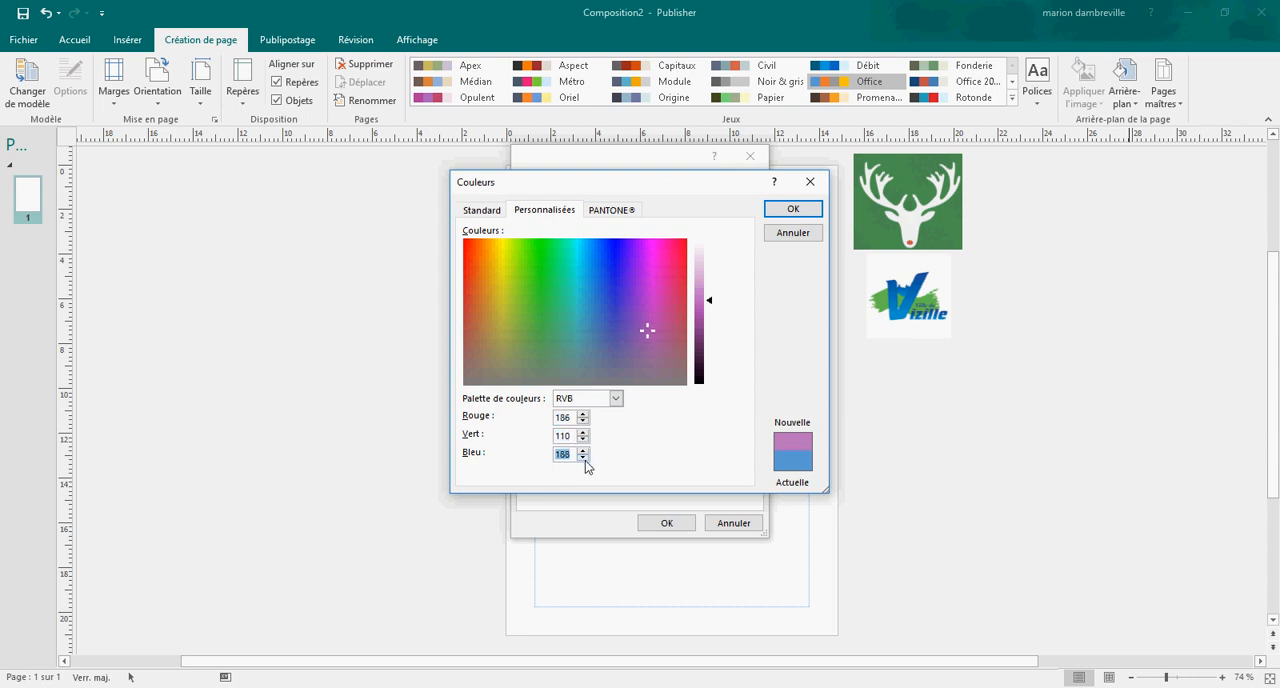
# Step: Set the background fill colour to PANTONE 7529 C from the PANTONE swatches
pyautogui.click(619, 212)
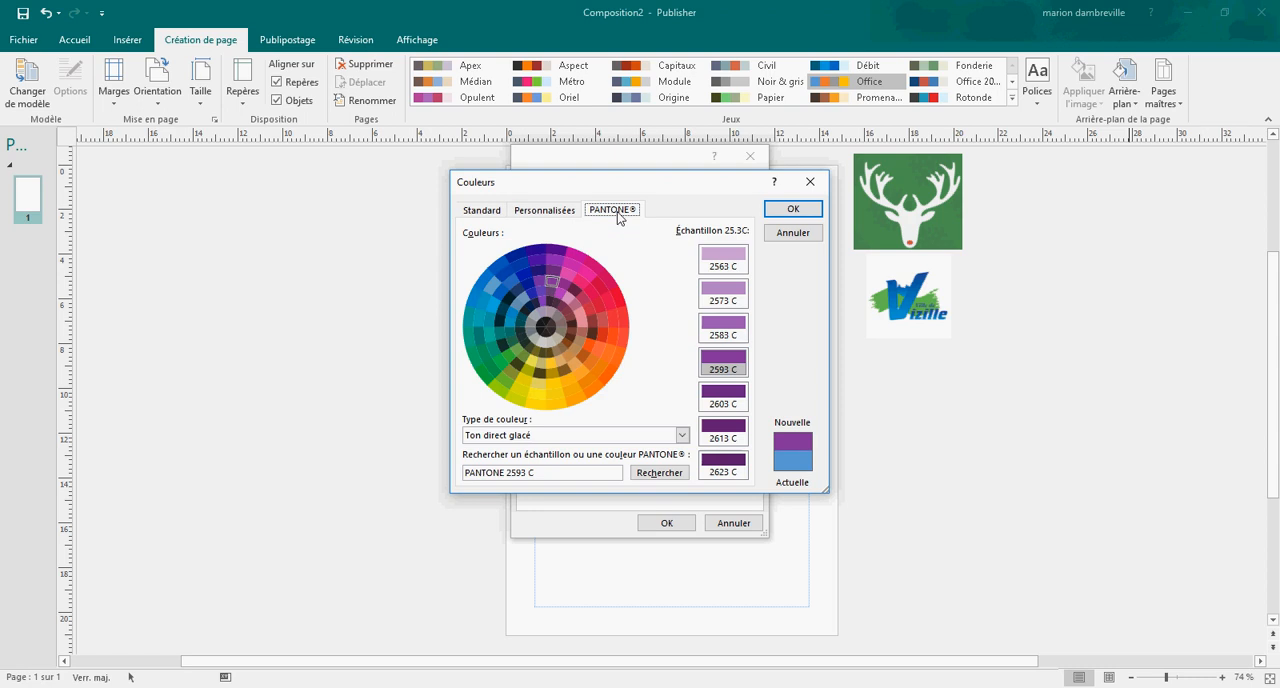
pyautogui.click(513, 287)
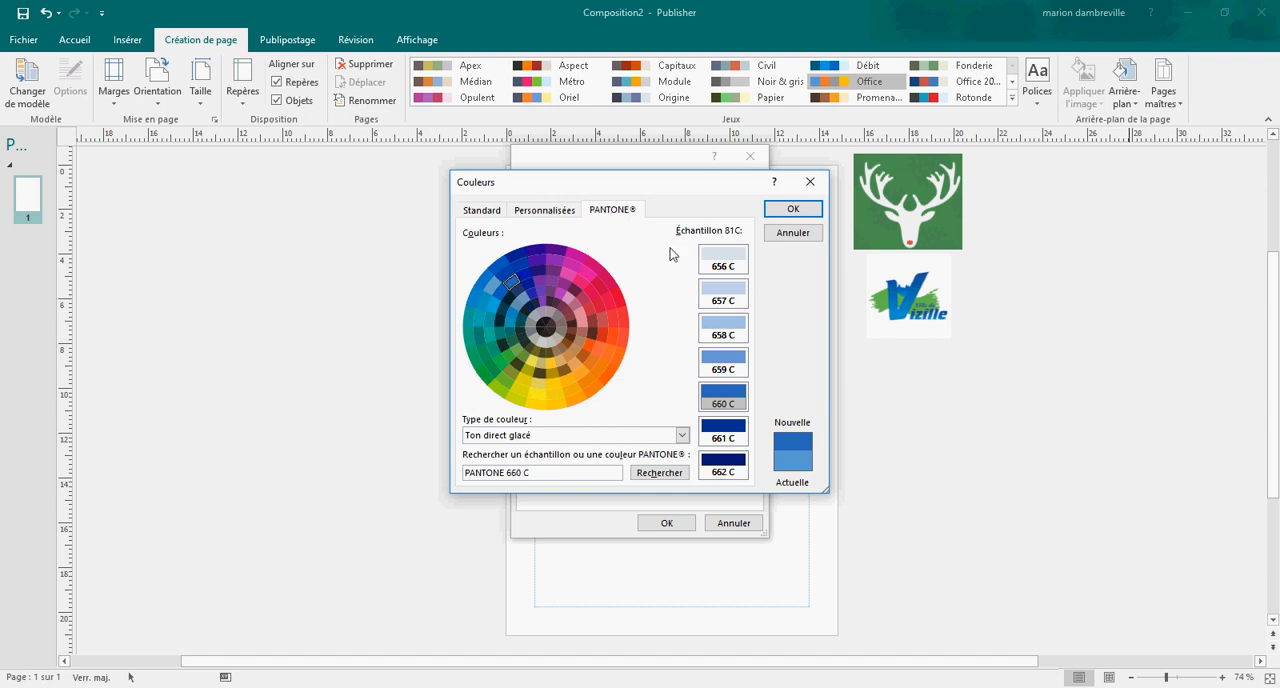
pyautogui.click(562, 343)
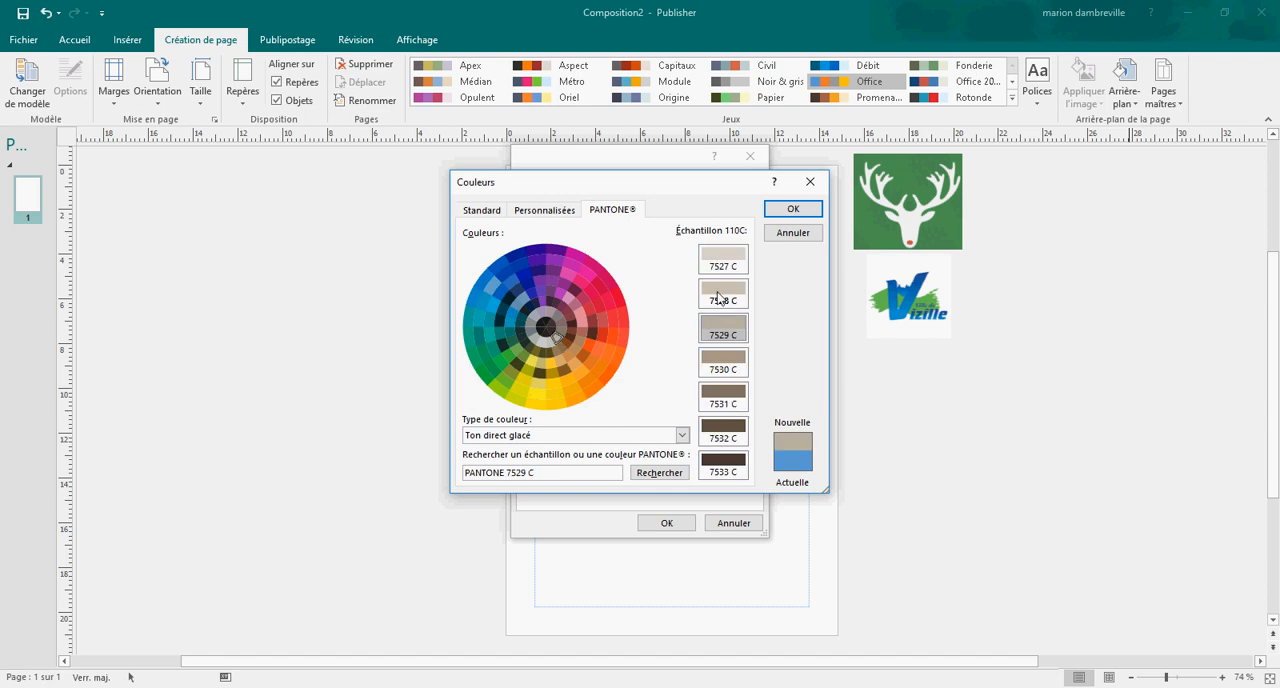
pyautogui.click(794, 210)
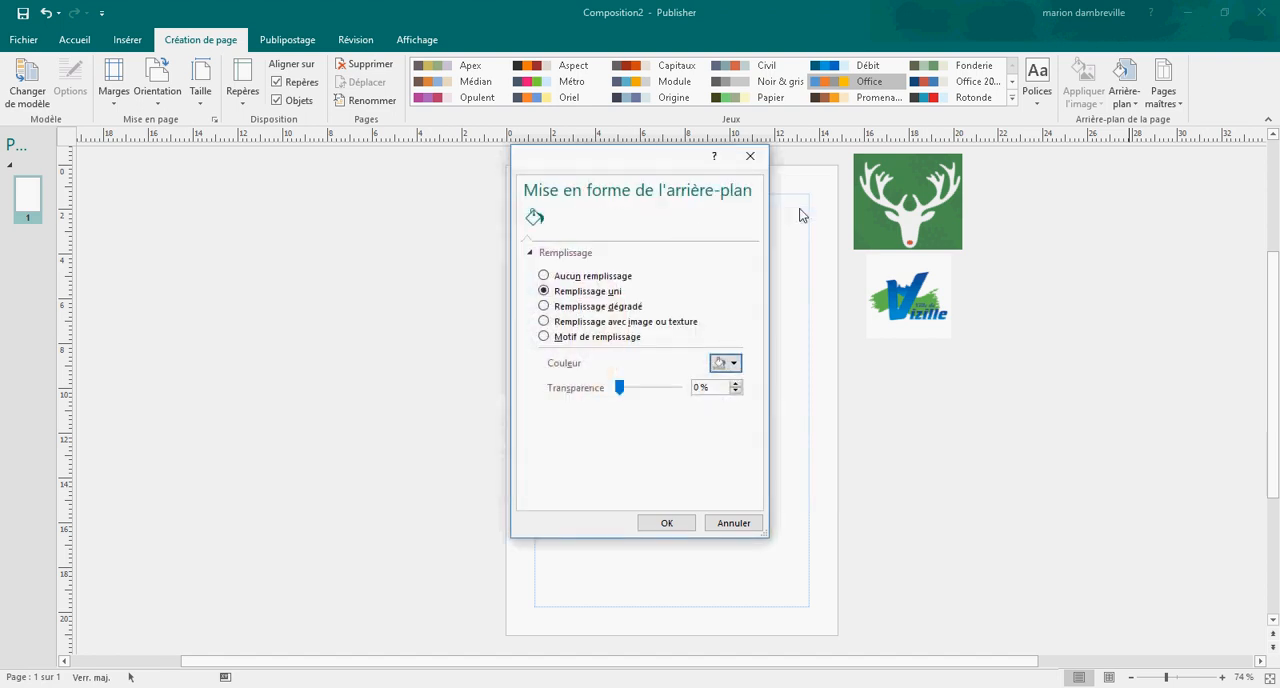
# Step: Try a gradient fill (Remplissage dégradé) for the page background and shift a gradient stop toward the start of the gradient
pyautogui.click(544, 308)
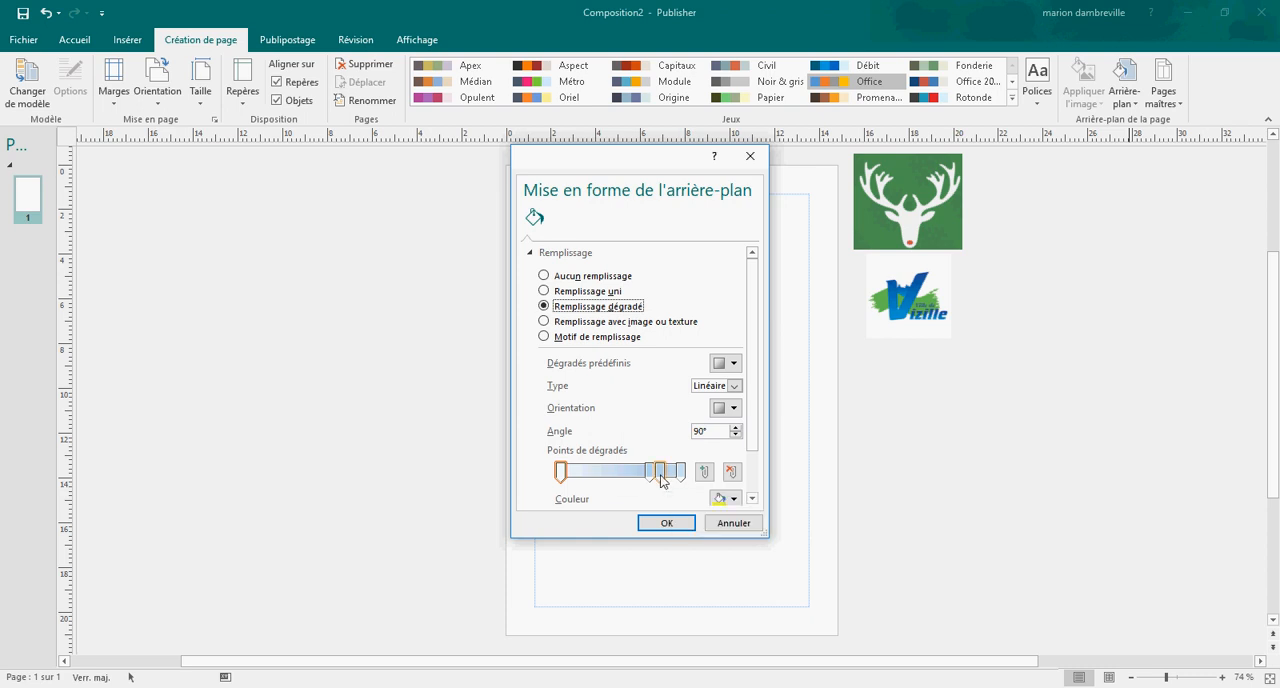
pyautogui.moveTo(661, 471); pyautogui.dragTo(630, 478)
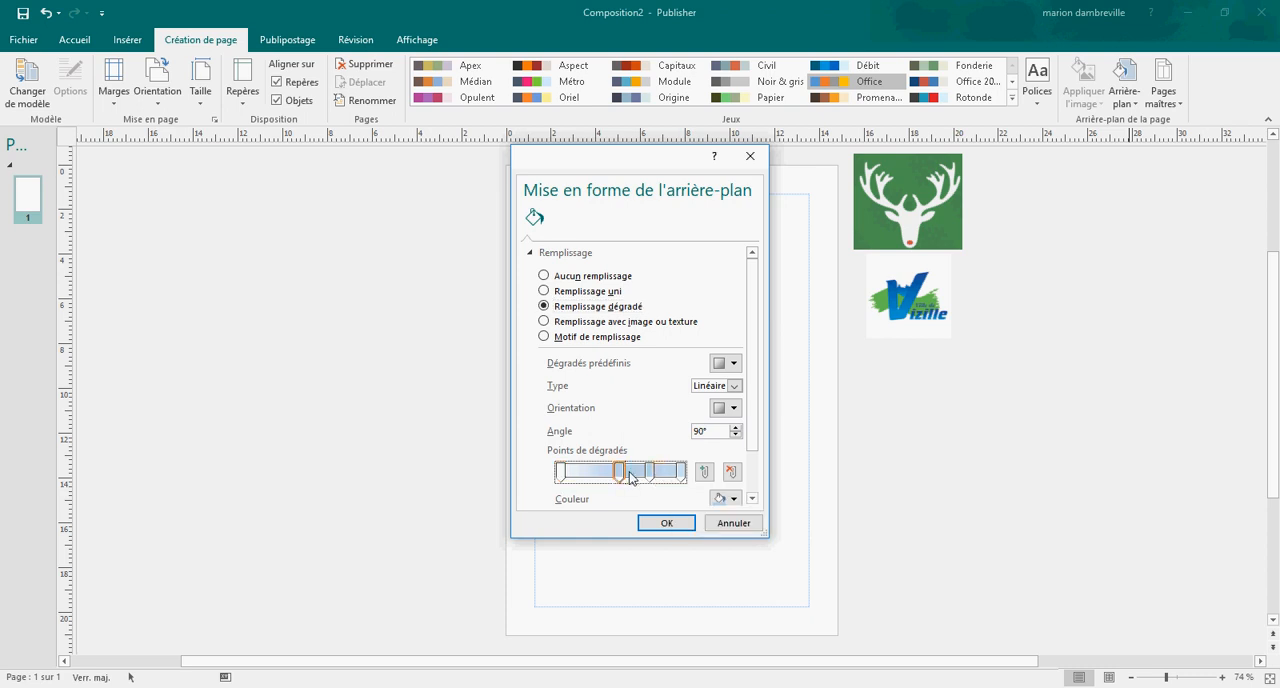
pyautogui.click(680, 470)
pyautogui.moveTo(619, 470); pyautogui.dragTo(598, 474)
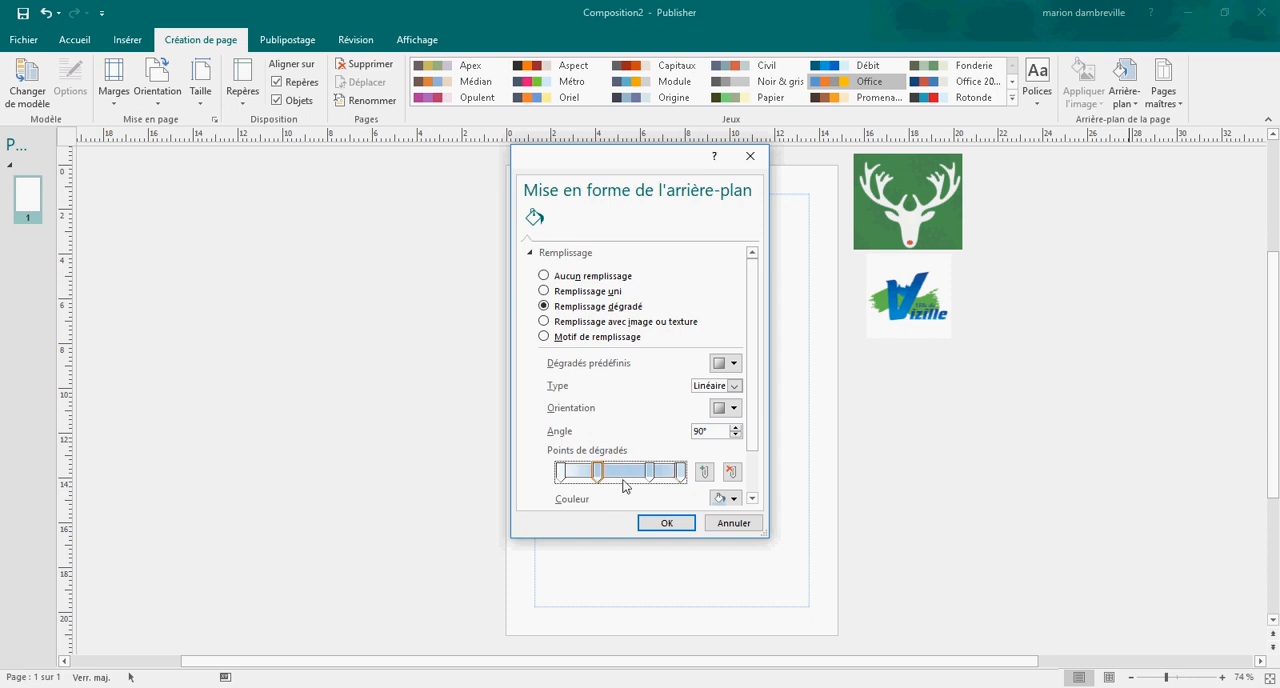
# Step: Try a pattern fill (Motif de remplissage) for the page background, testing yellow and red as the pattern's background colour
pyautogui.click(544, 322)
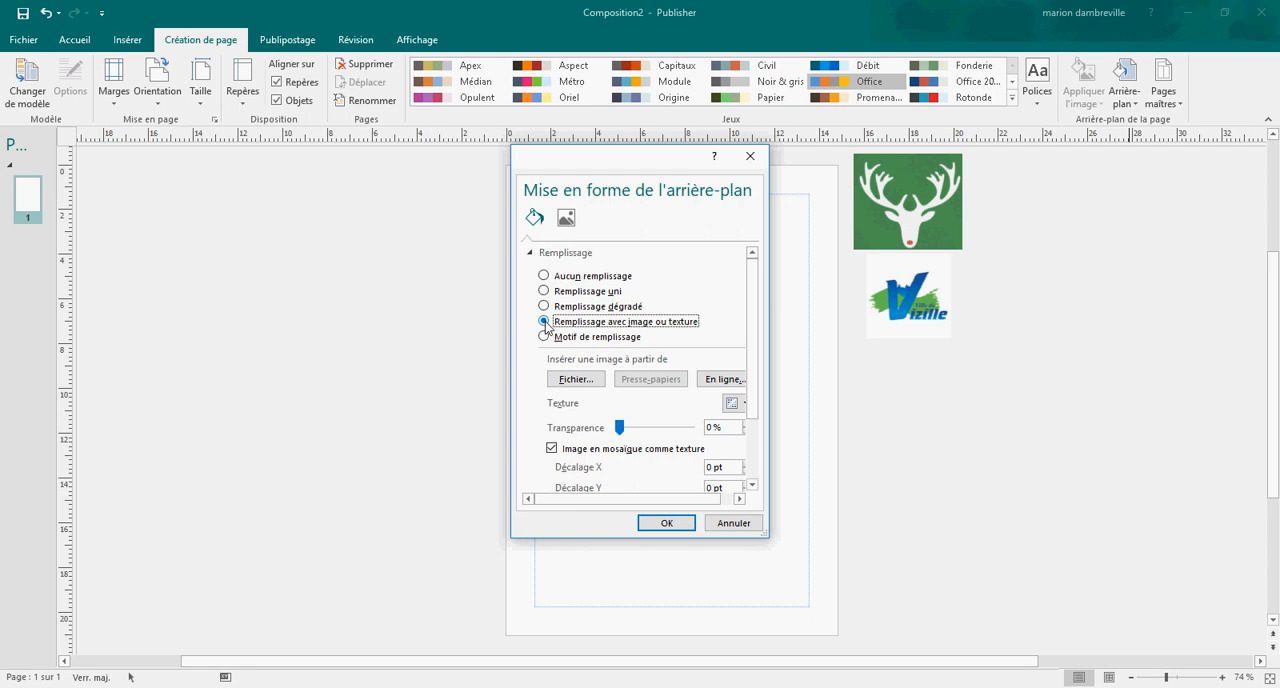
pyautogui.click(545, 337)
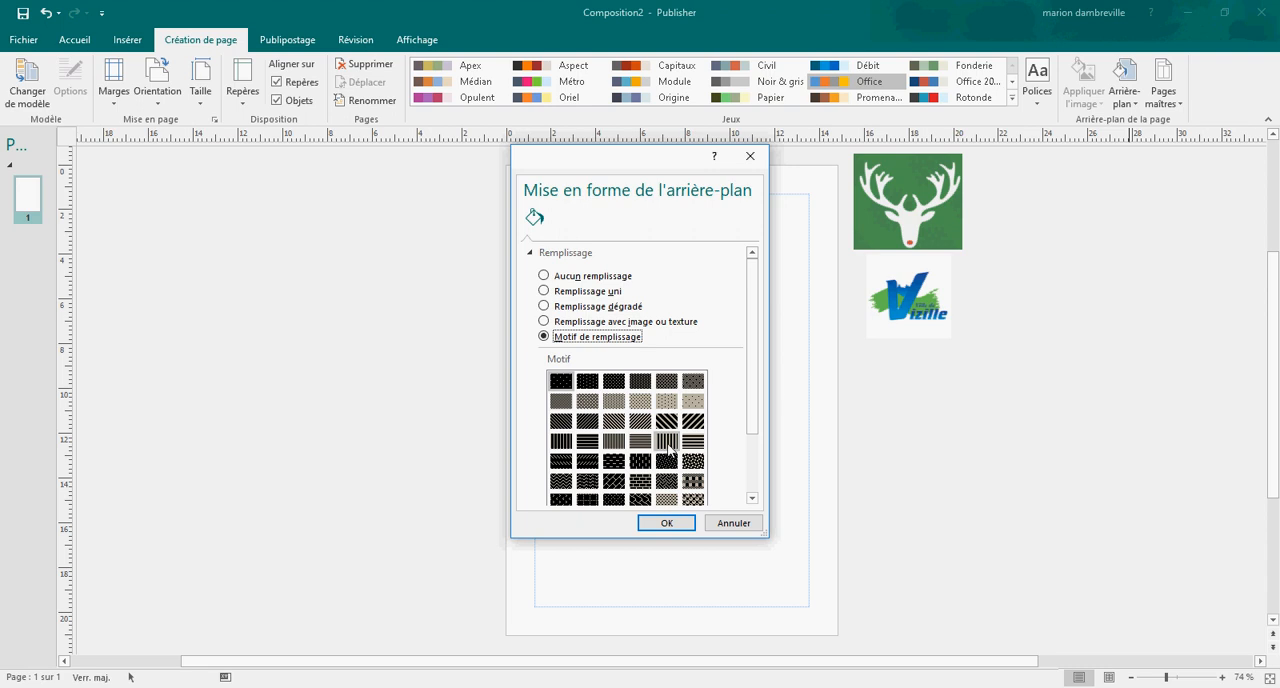
pyautogui.moveTo(754, 397); pyautogui.dragTo(753, 454)
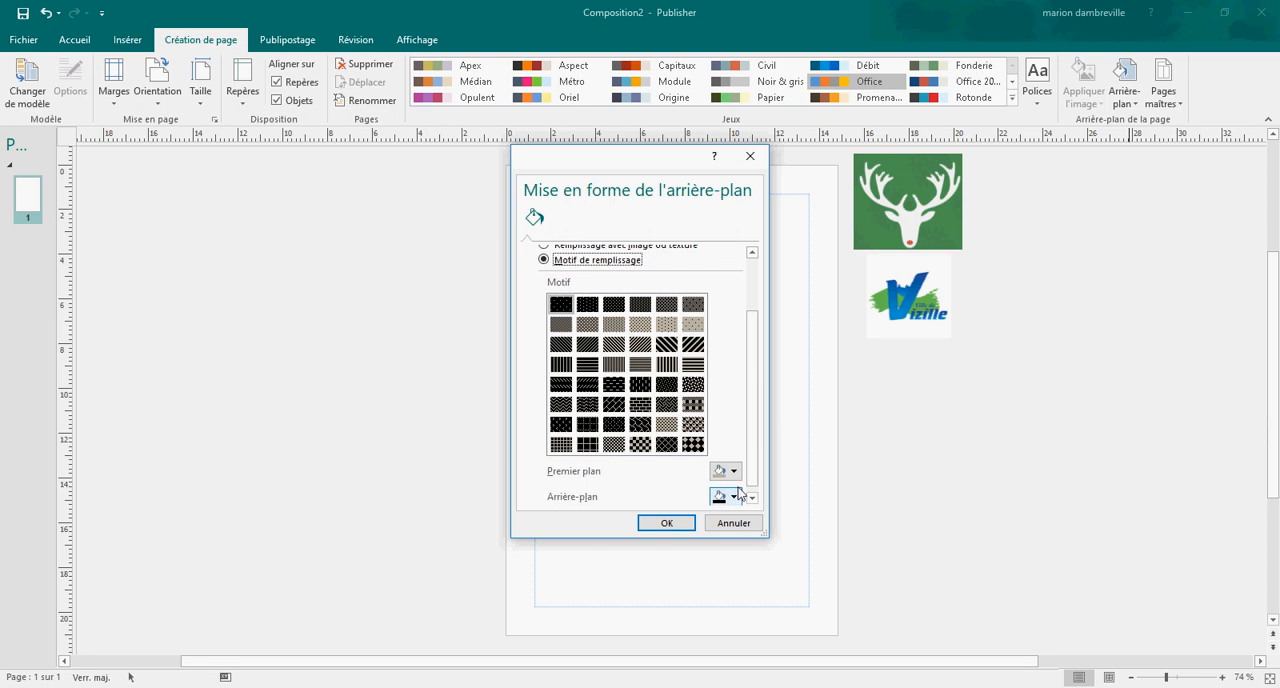
pyautogui.click(734, 495)
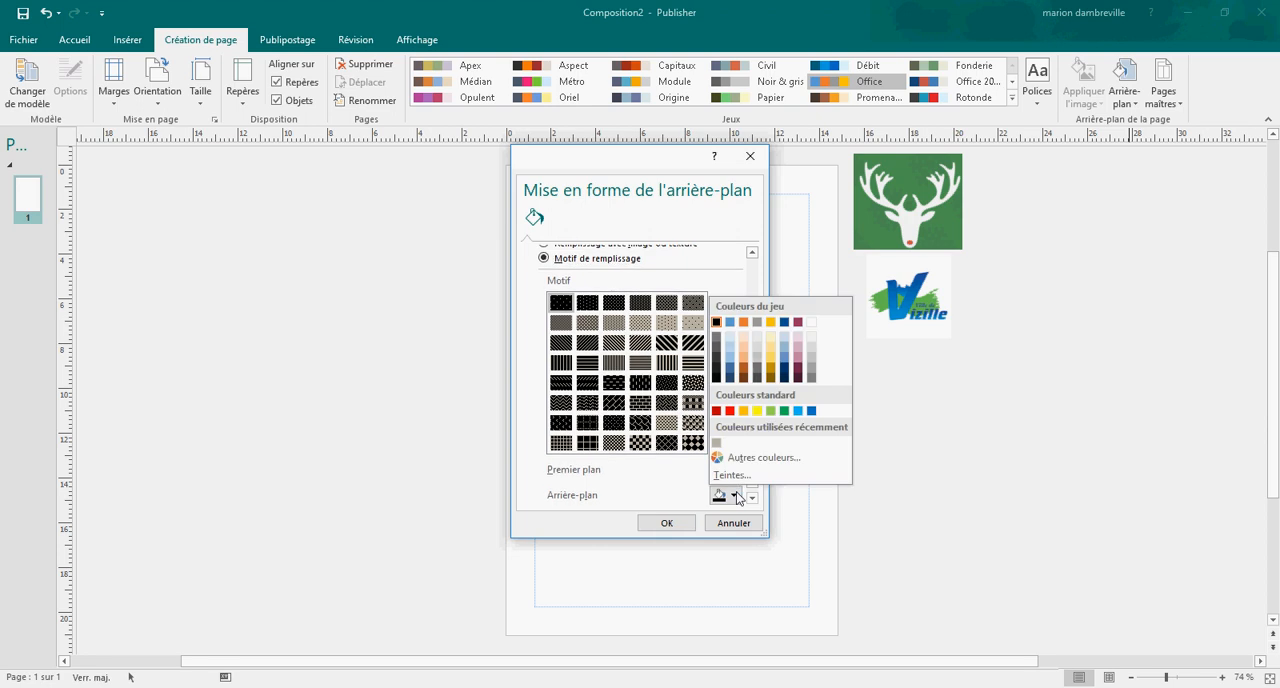
pyautogui.click(757, 411)
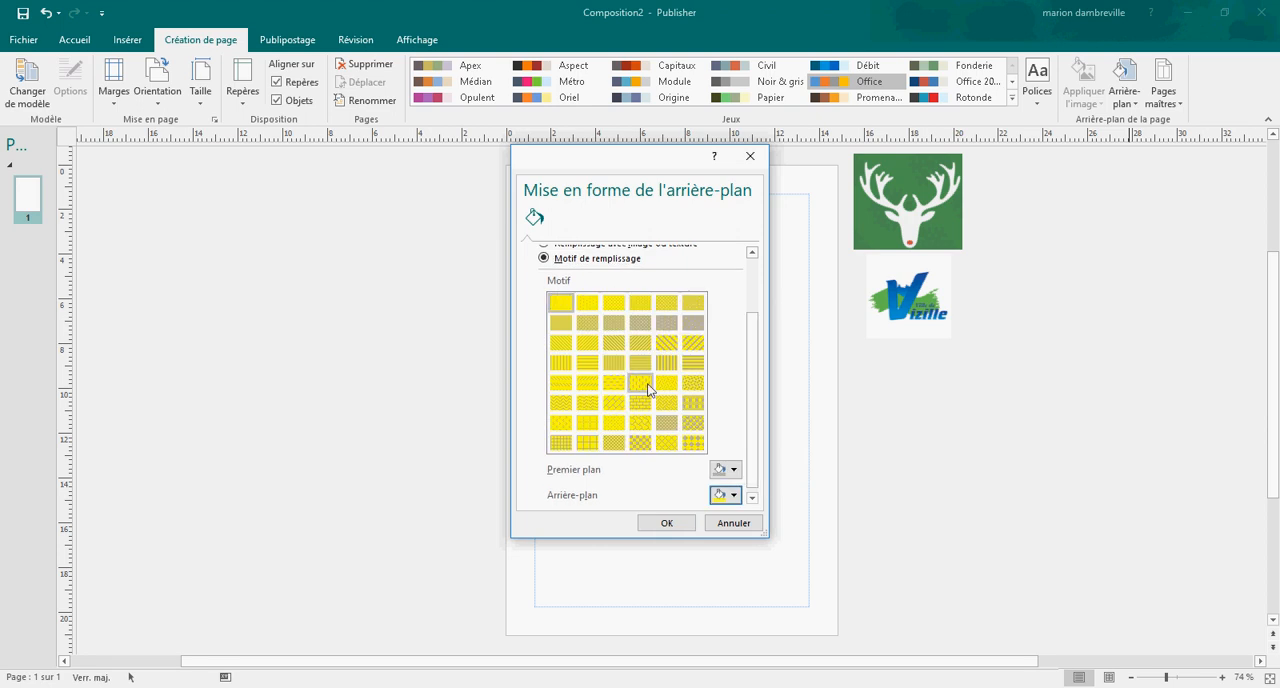
pyautogui.click(732, 494)
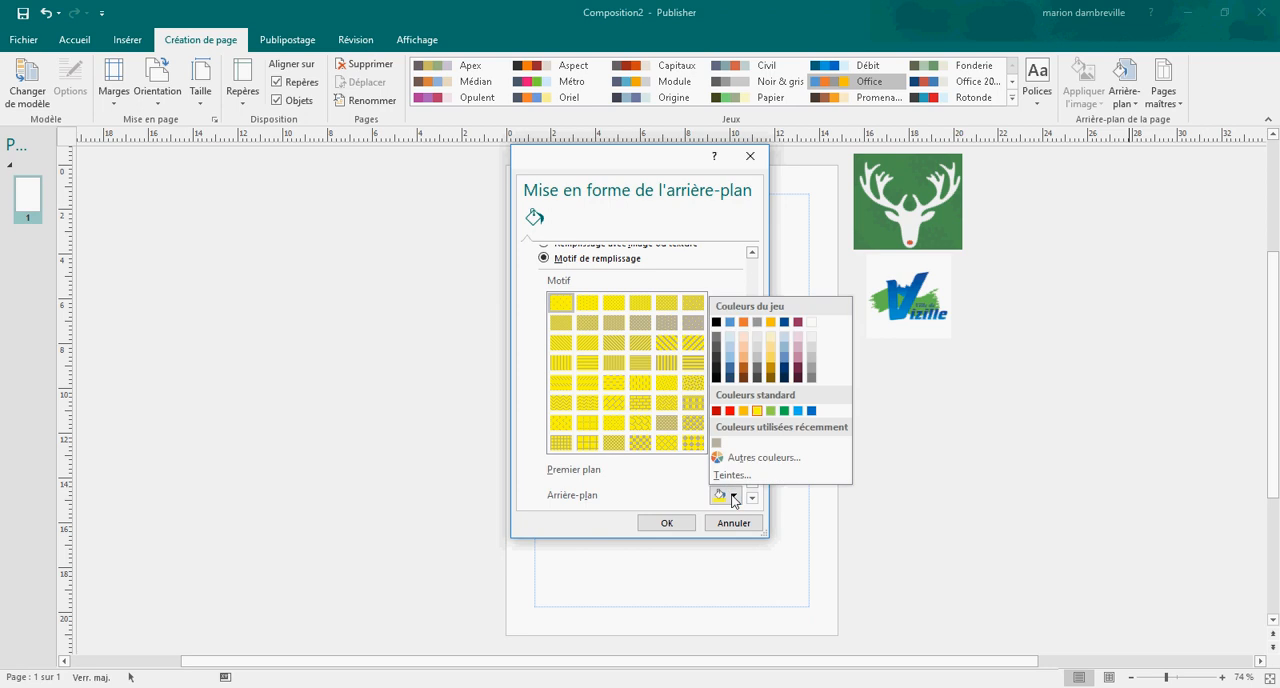
pyautogui.click(730, 411)
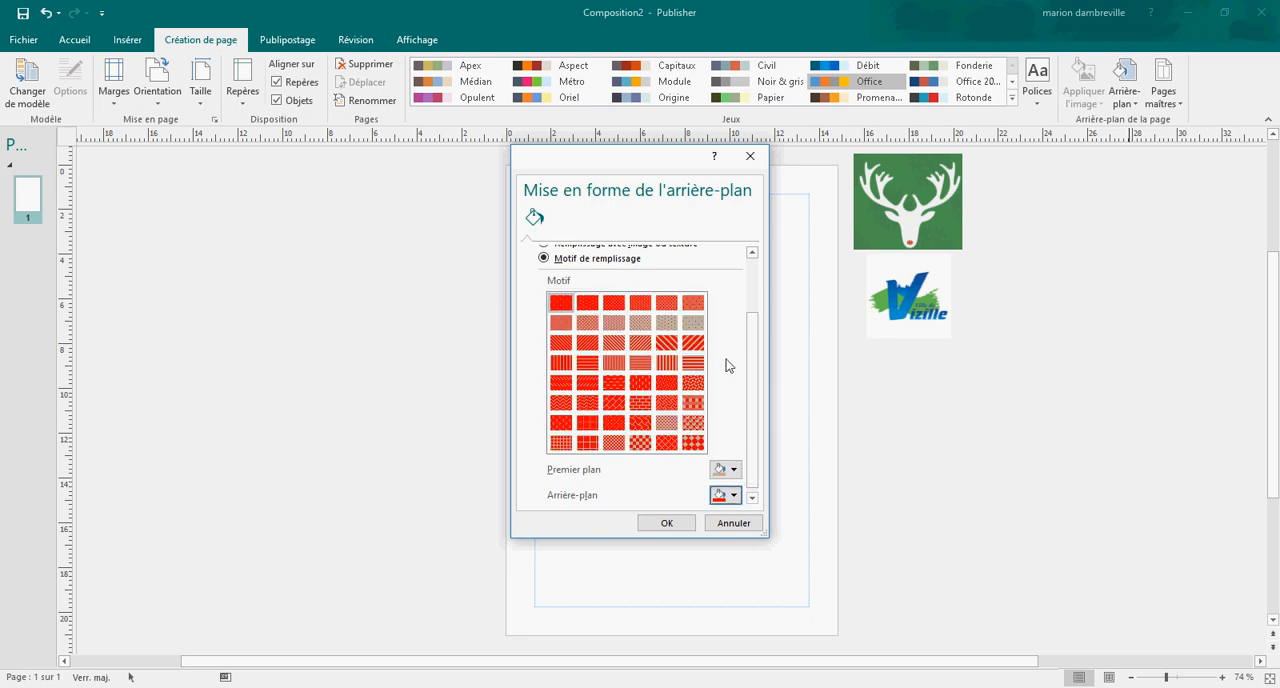
# Step: Fill the page background with the image des-papiers-a-imprimer-special-noel-4107852 from Nouveau dossier on the desktop (Bureau) and apply it
pyautogui.scroll(1, 726, 366)
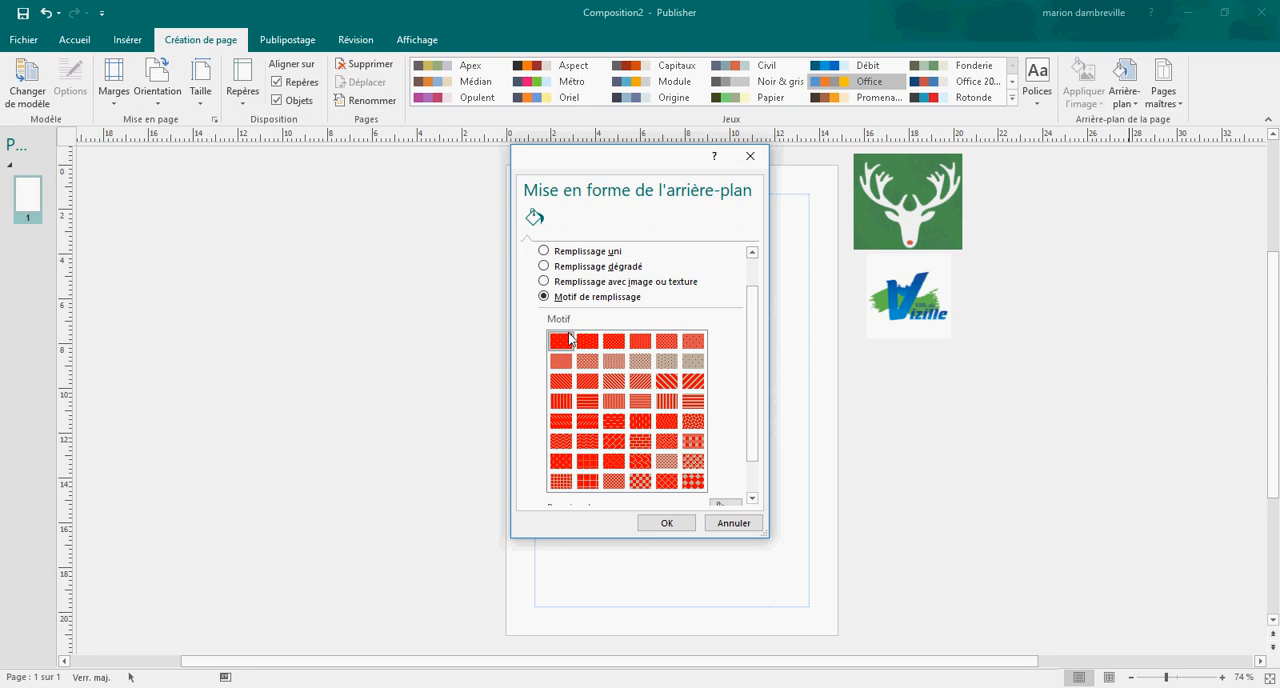
pyautogui.click(545, 282)
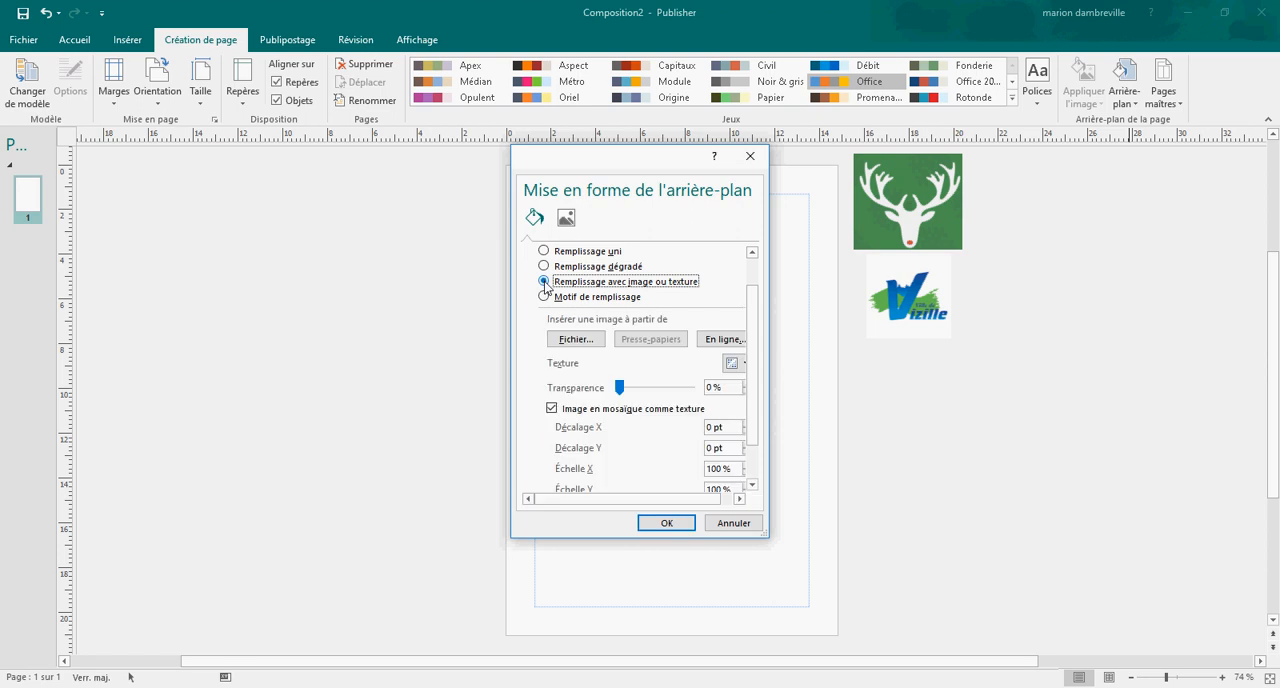
pyautogui.click(589, 342)
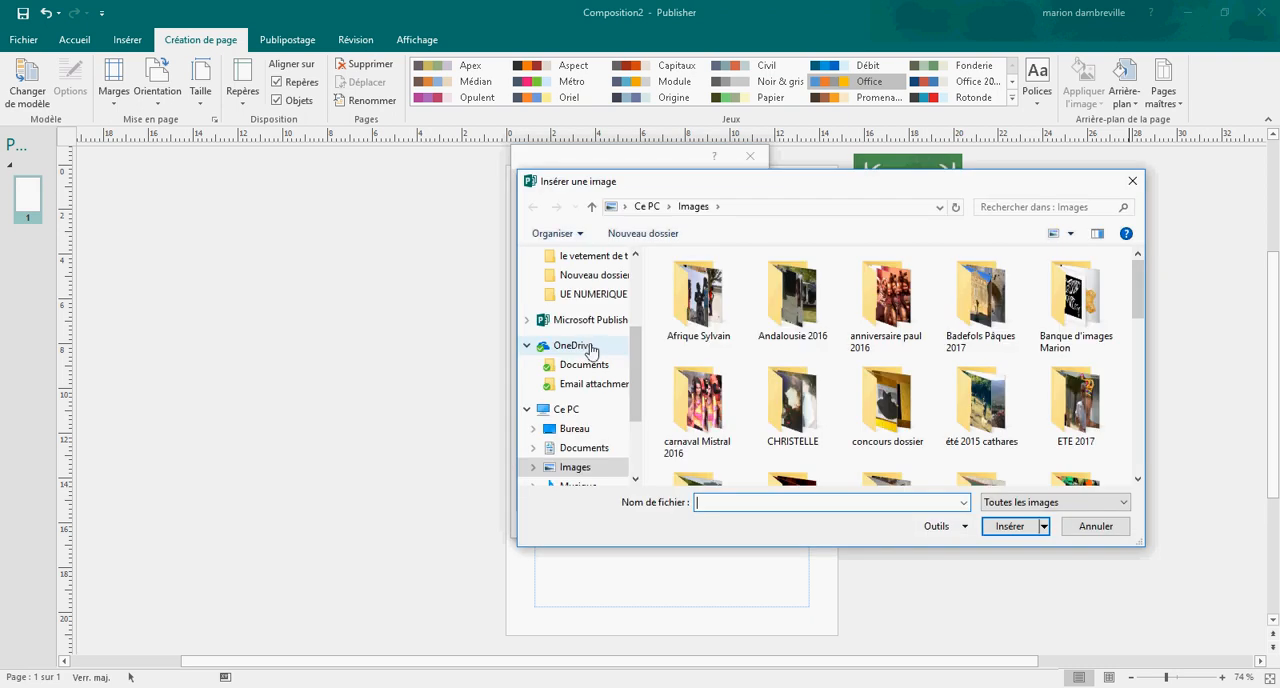
pyautogui.click(577, 430)
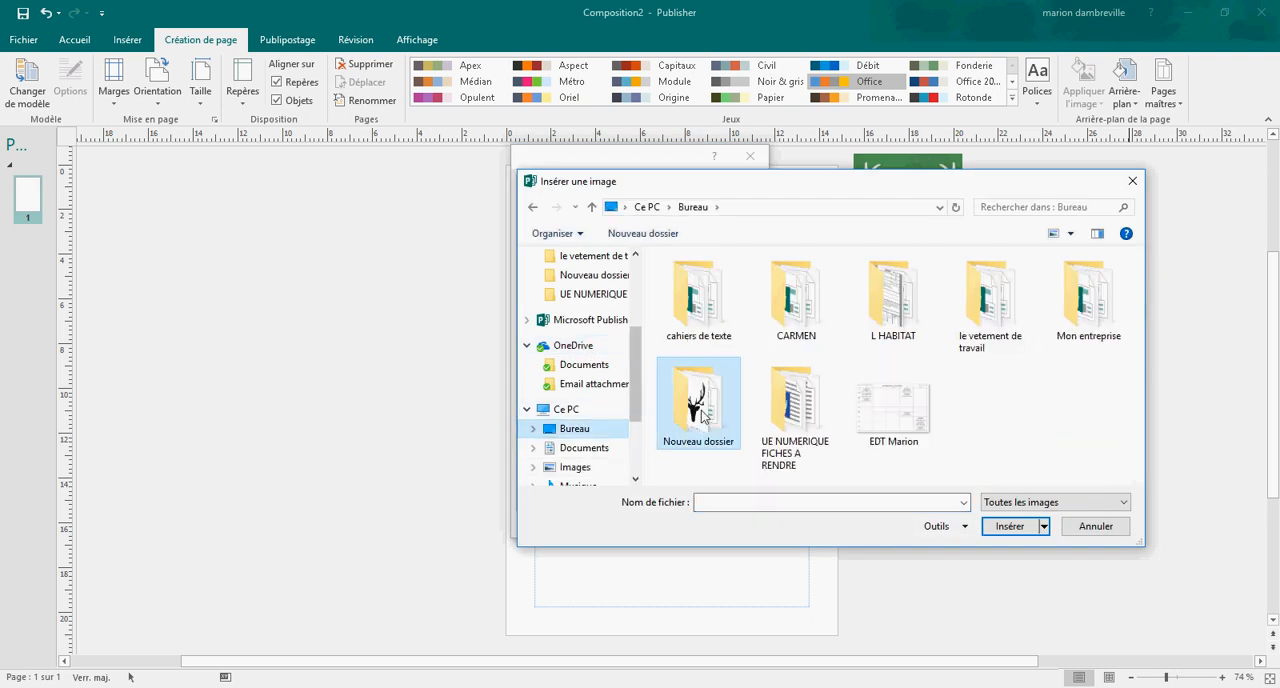
pyautogui.doubleClick(703, 412)
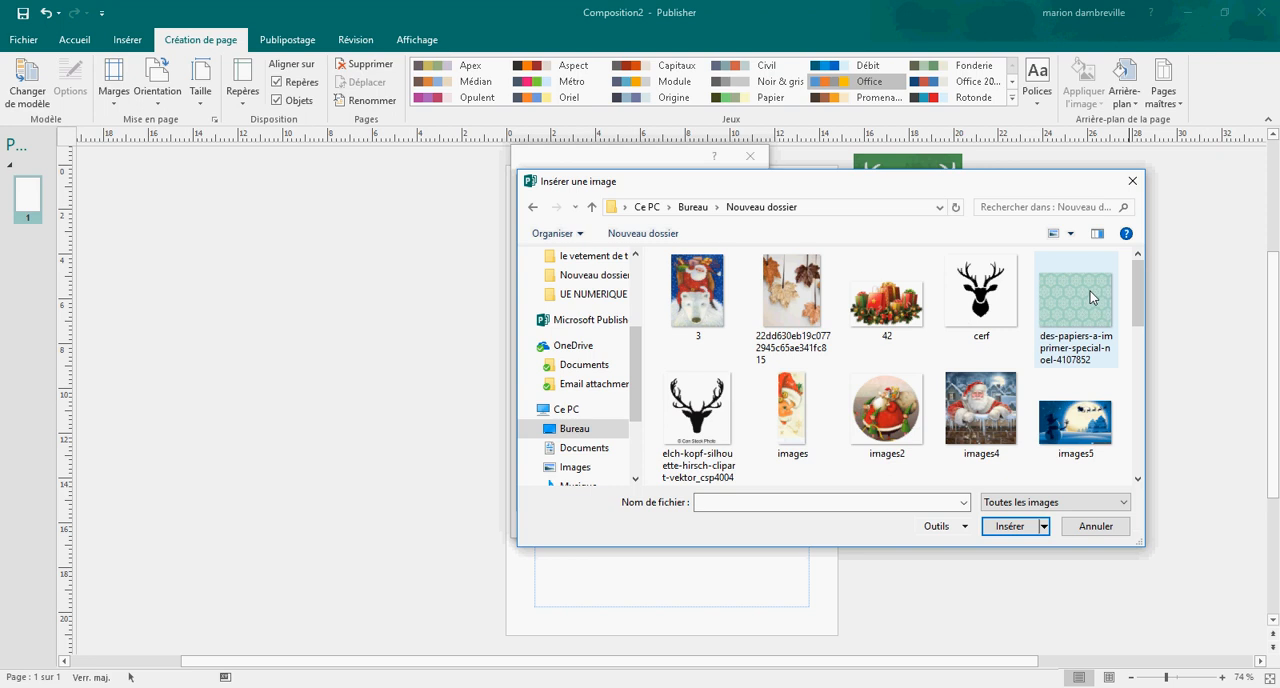
pyautogui.click(1090, 291)
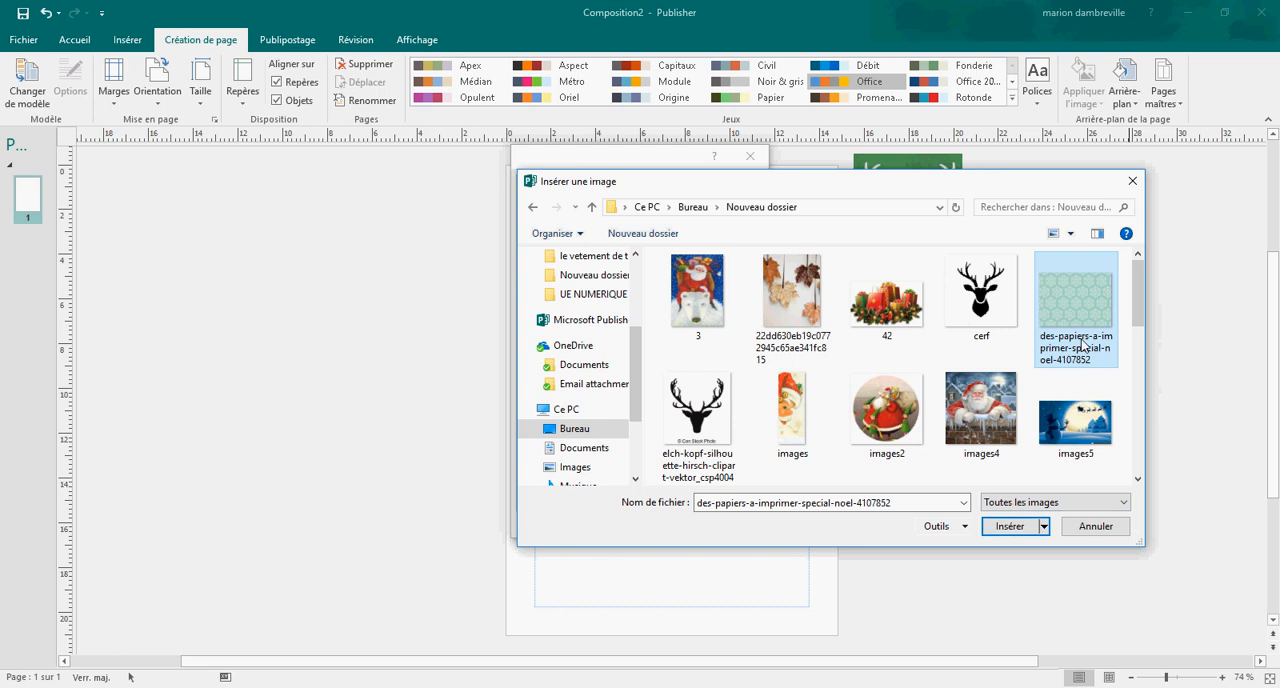
pyautogui.click(1012, 526)
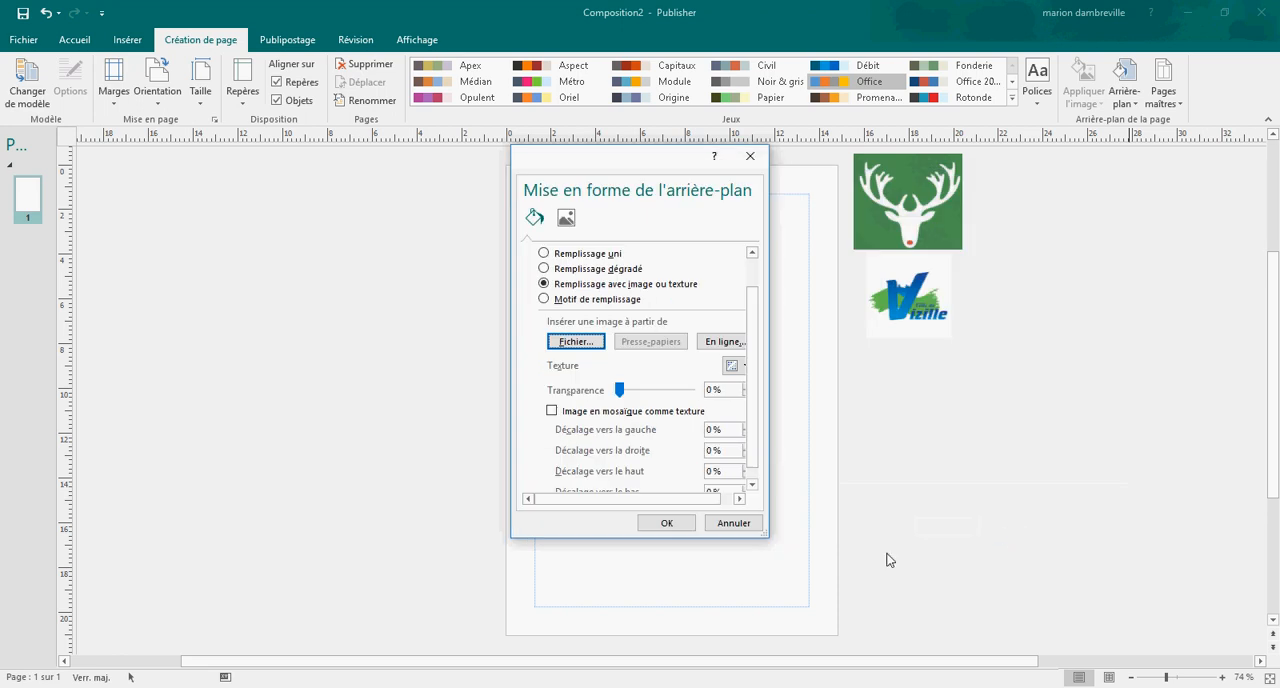
pyautogui.click(663, 524)
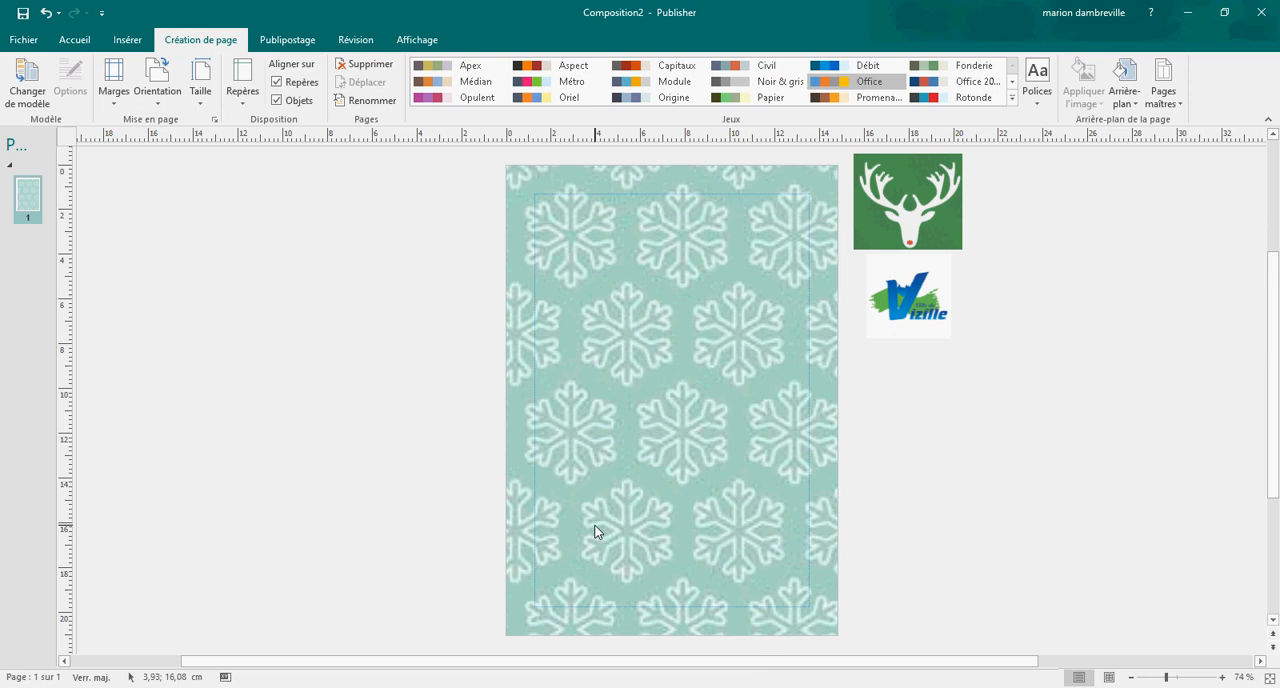
# Step: Insert a 1x1 table on the page and resize it to about 3.54 x 2.16 cm
pyautogui.click(128, 42)
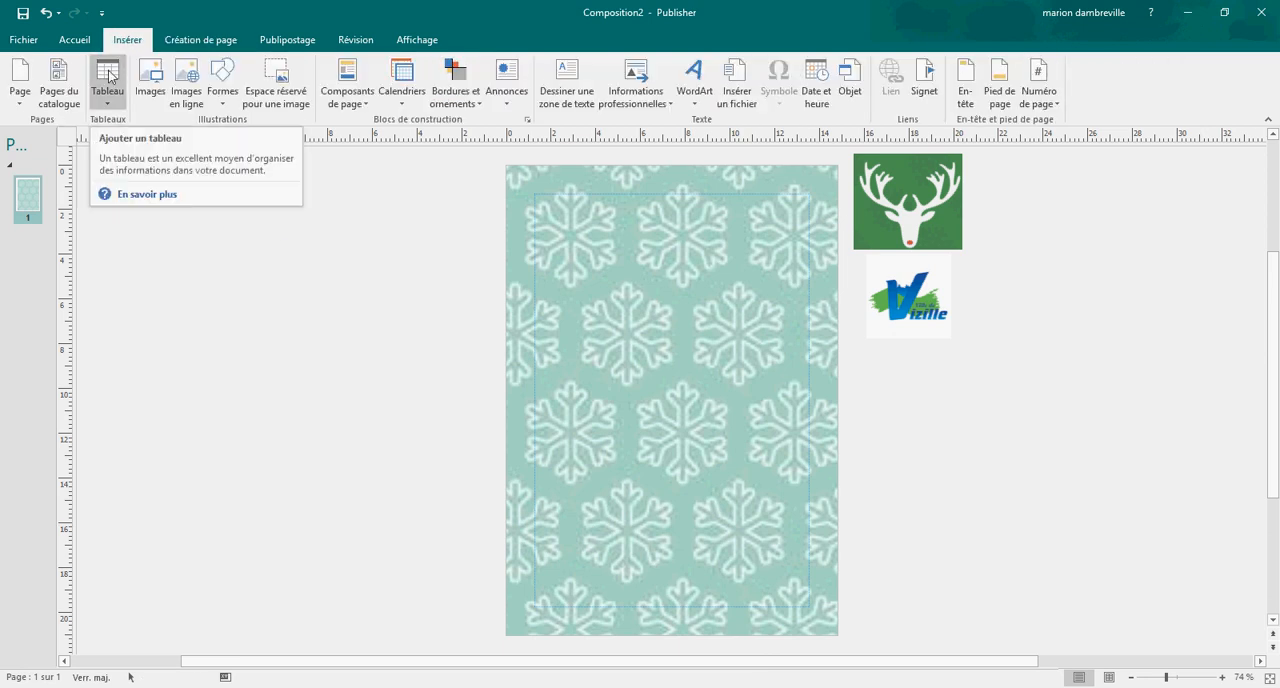
pyautogui.click(110, 76)
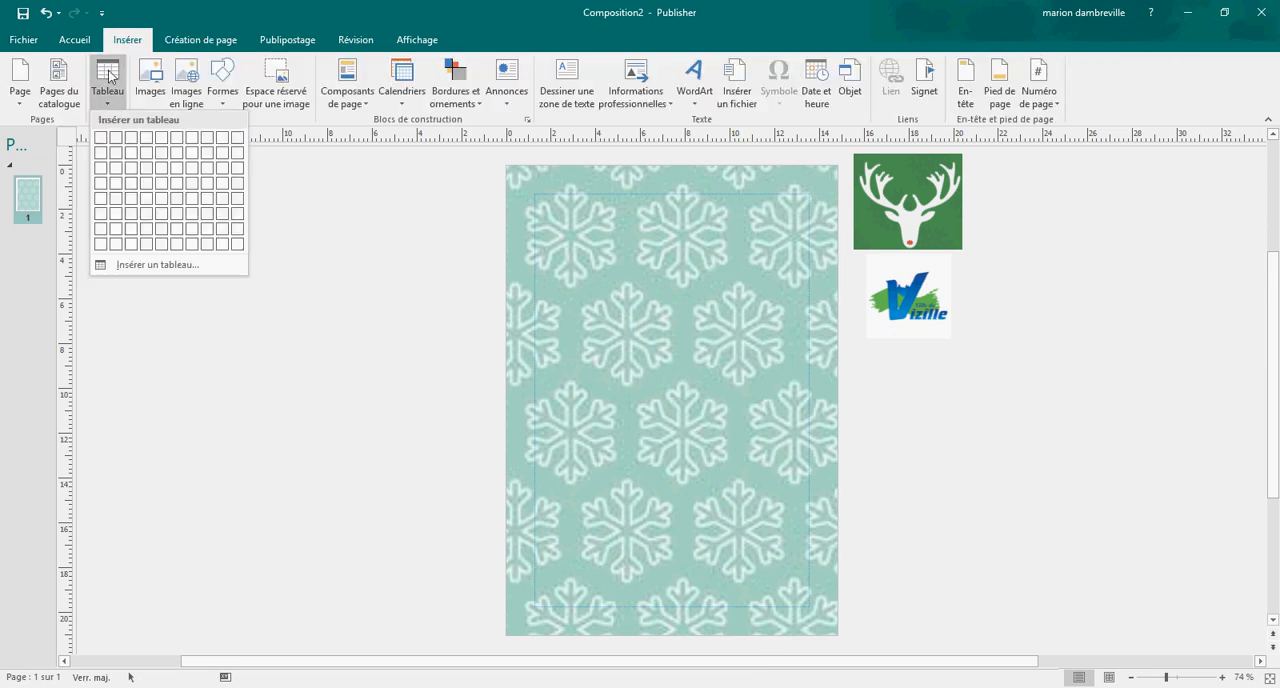
pyautogui.click(100, 142)
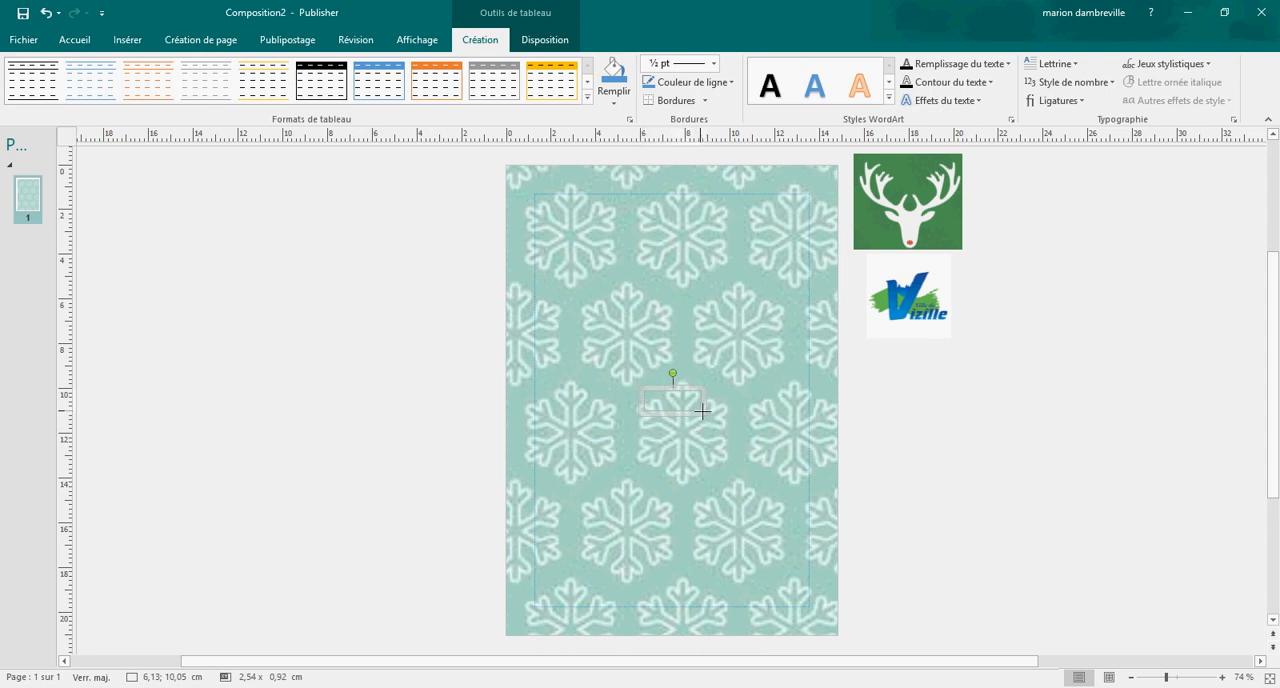
pyautogui.moveTo(701, 409); pyautogui.dragTo(877, 527)
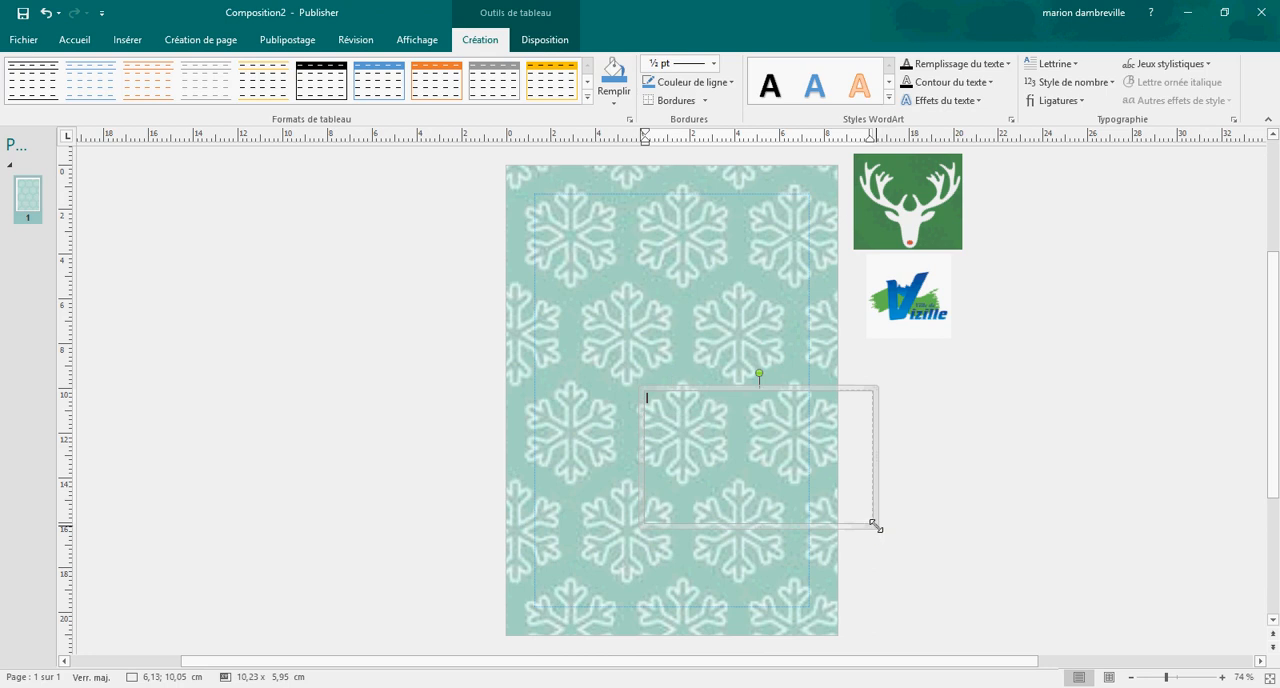
pyautogui.moveTo(876, 524); pyautogui.dragTo(862, 517)
pyautogui.moveTo(806, 473); pyautogui.dragTo(727, 442)
pyautogui.click(679, 402)
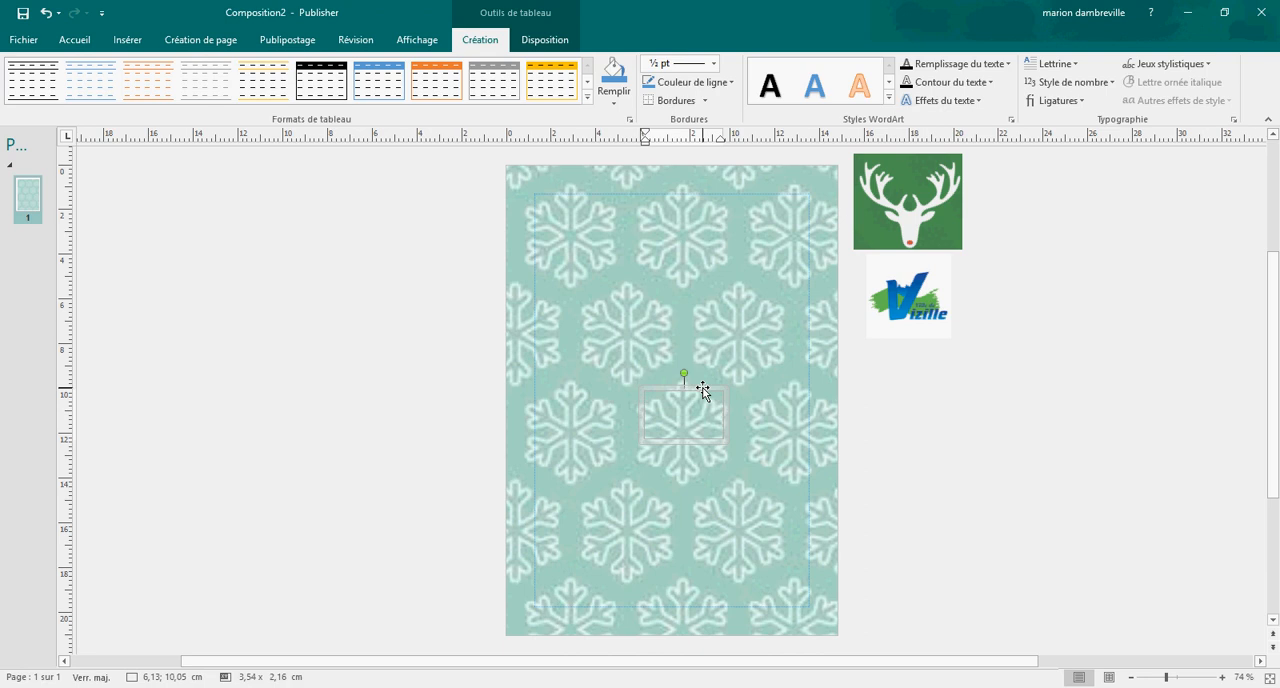
# Step: Move the table to about 2.59 cm across and 12.12 cm down the page, and delete it
pyautogui.click(703, 388)
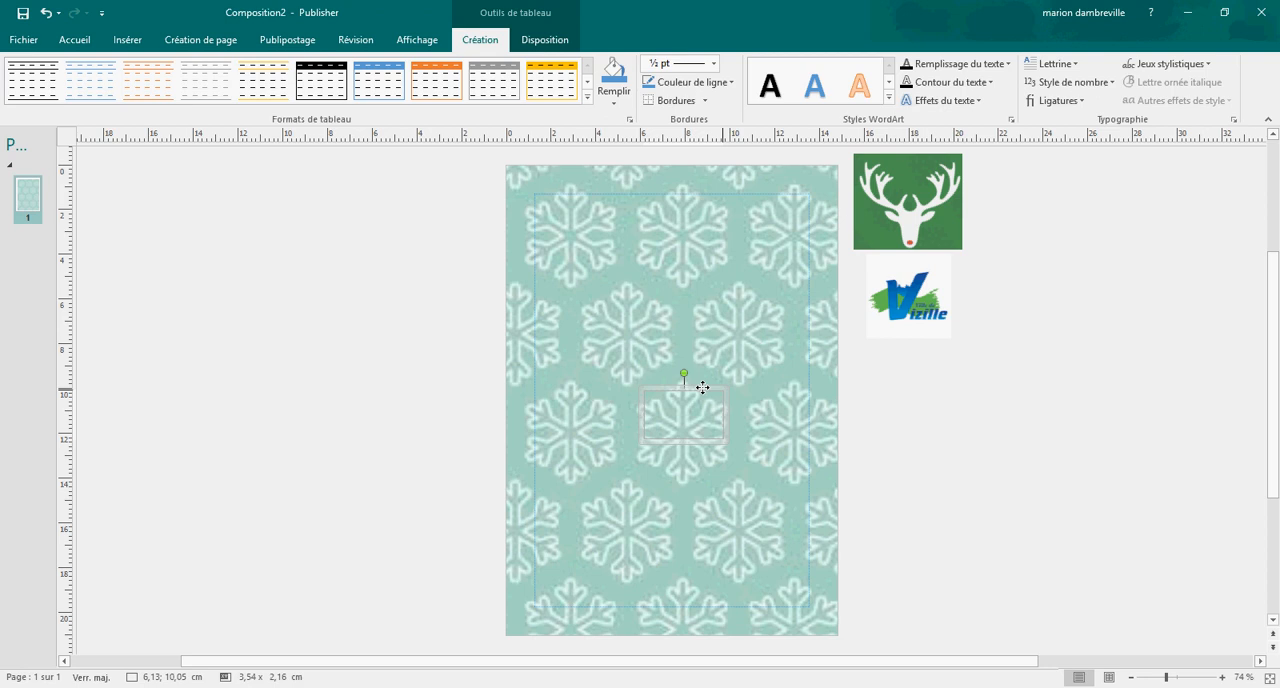
pyautogui.moveTo(703, 388); pyautogui.dragTo(652, 423)
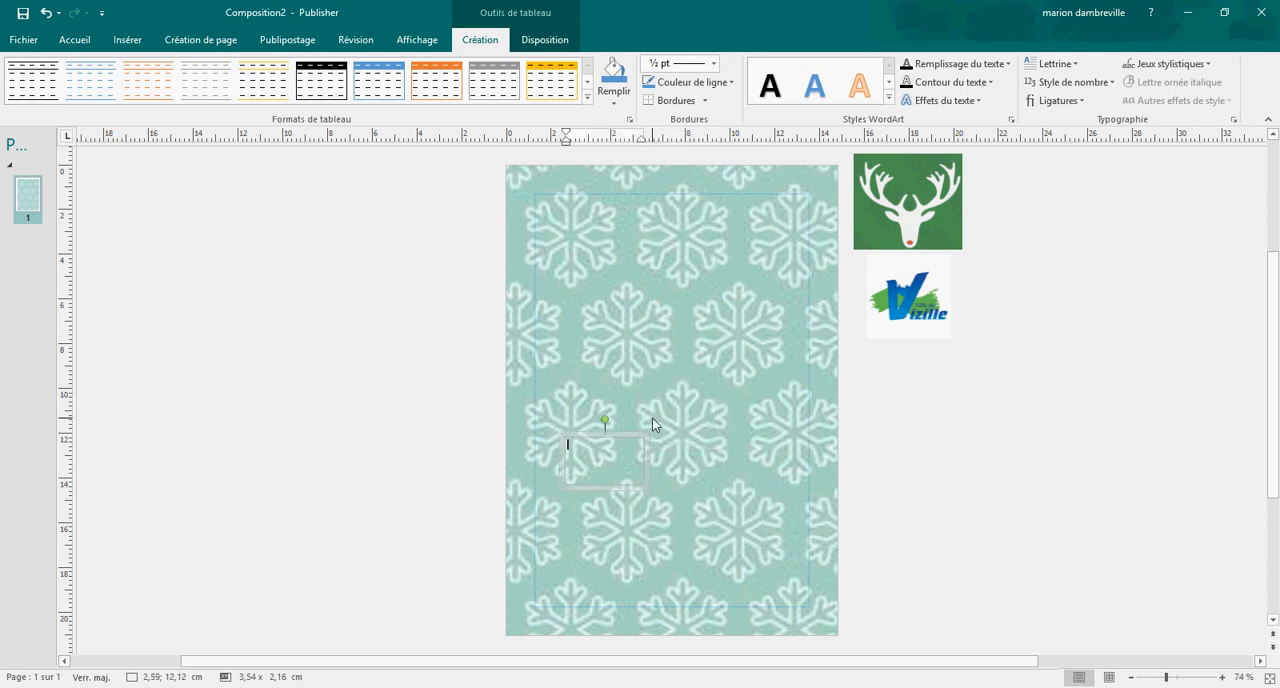
pyautogui.rightClick(603, 451)
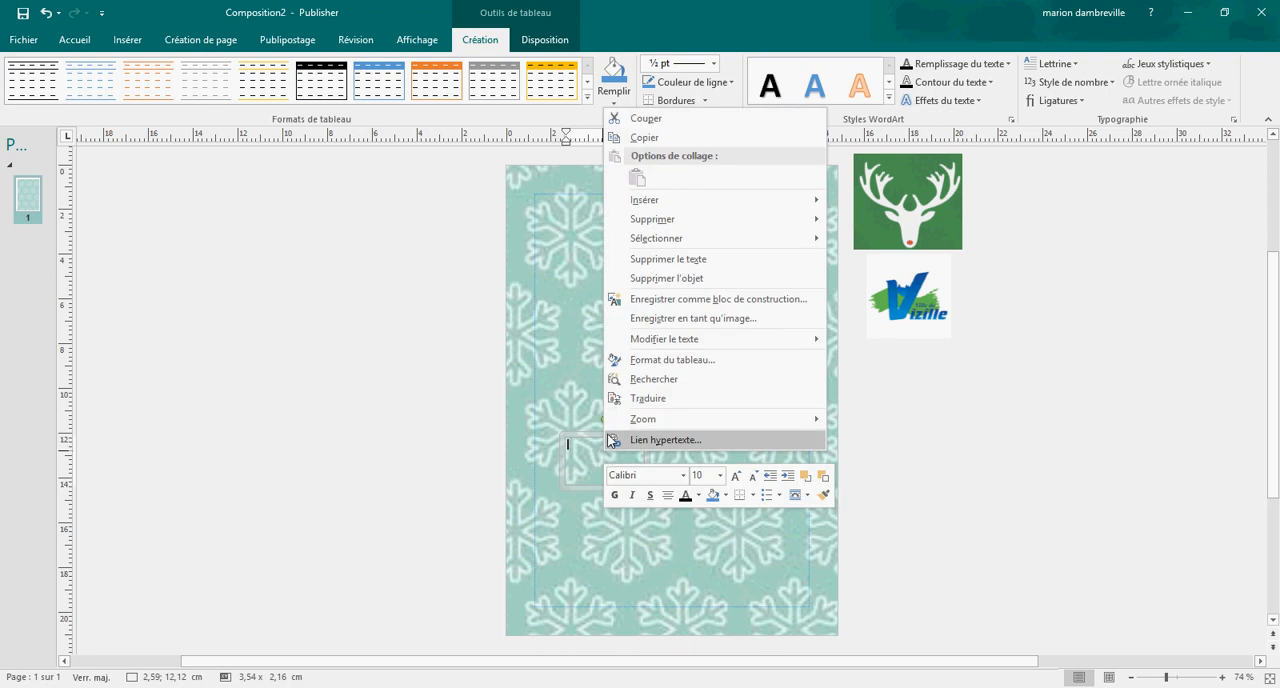
pyautogui.click(670, 280)
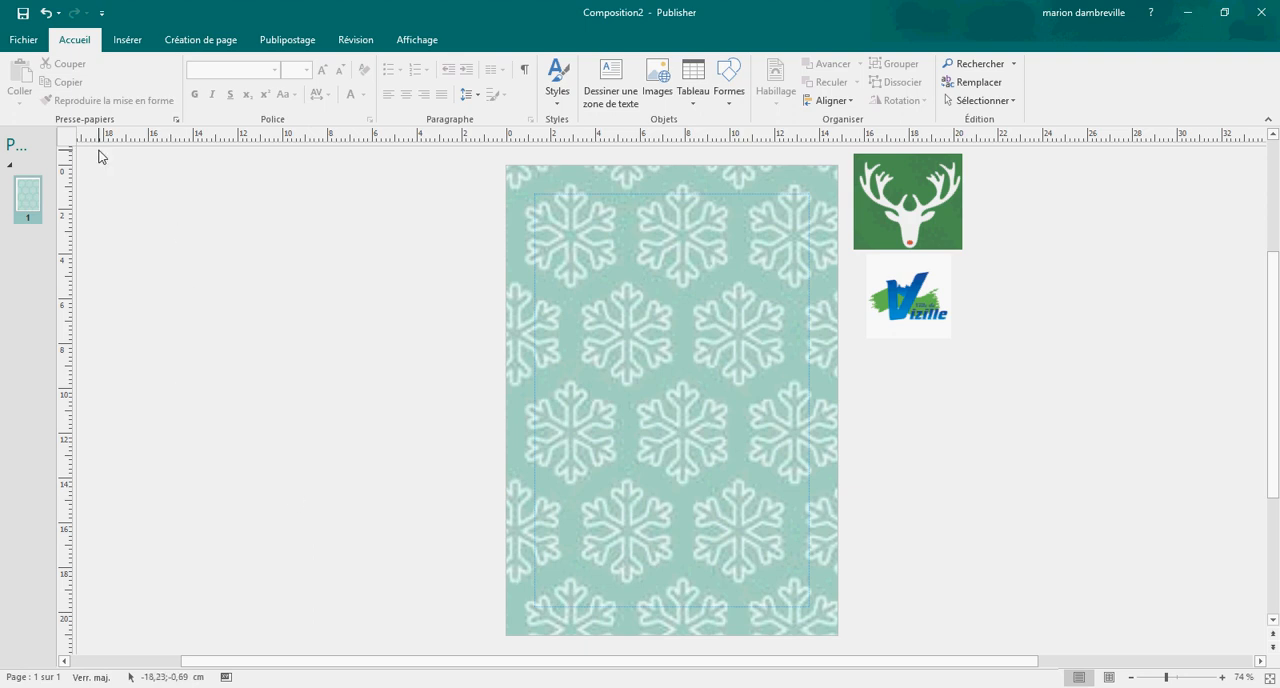
# Step: Draw a rectangle overlapping the page's left edge and enlarge it to about 14.6 cm wide by 6.8 cm high
pyautogui.click(127, 40)
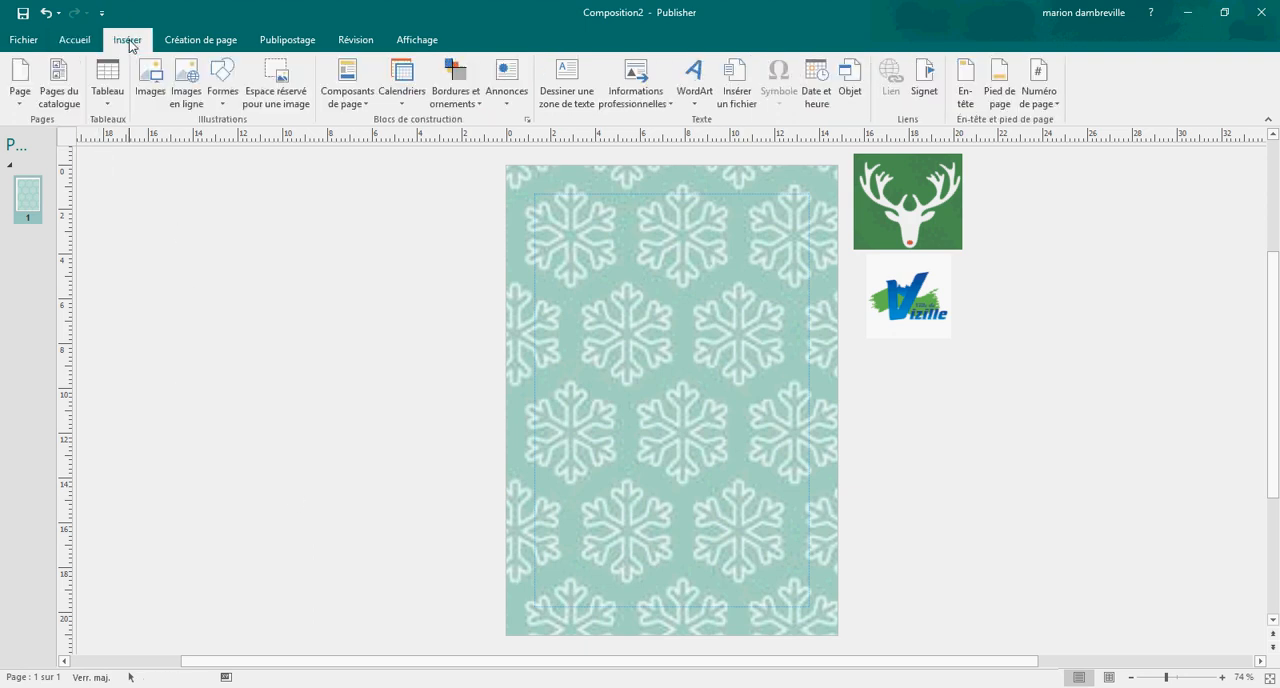
pyautogui.click(224, 80)
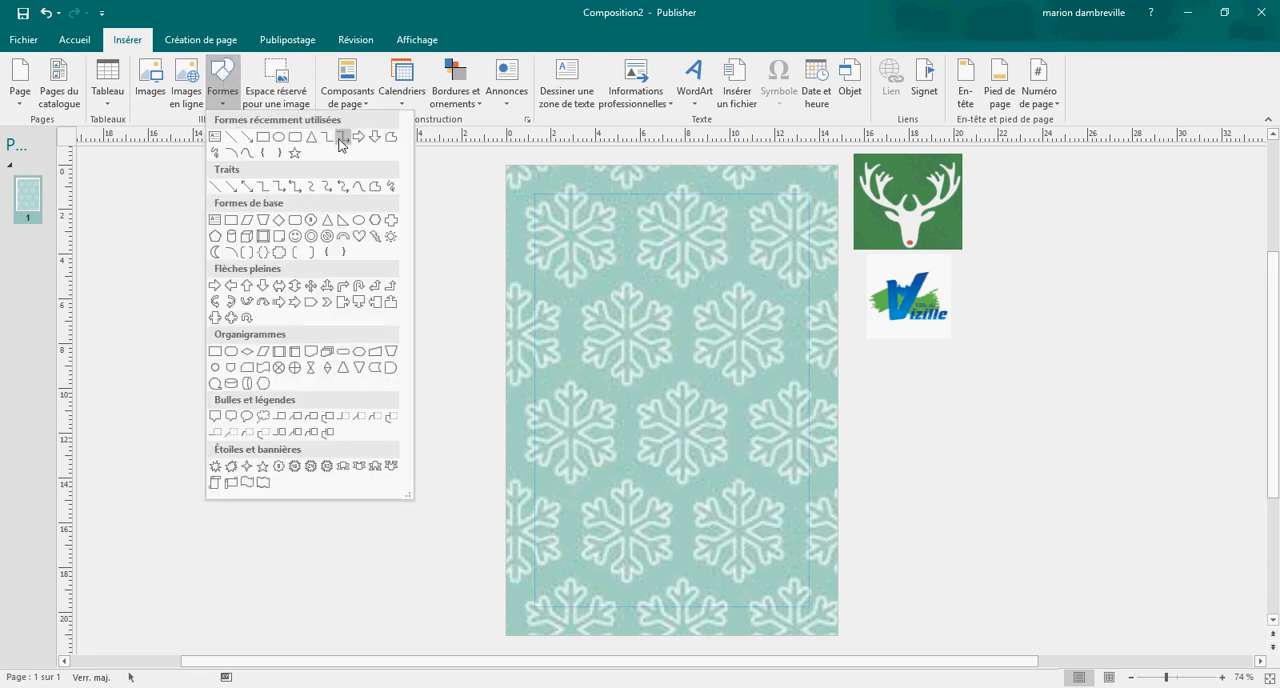
pyautogui.click(263, 140)
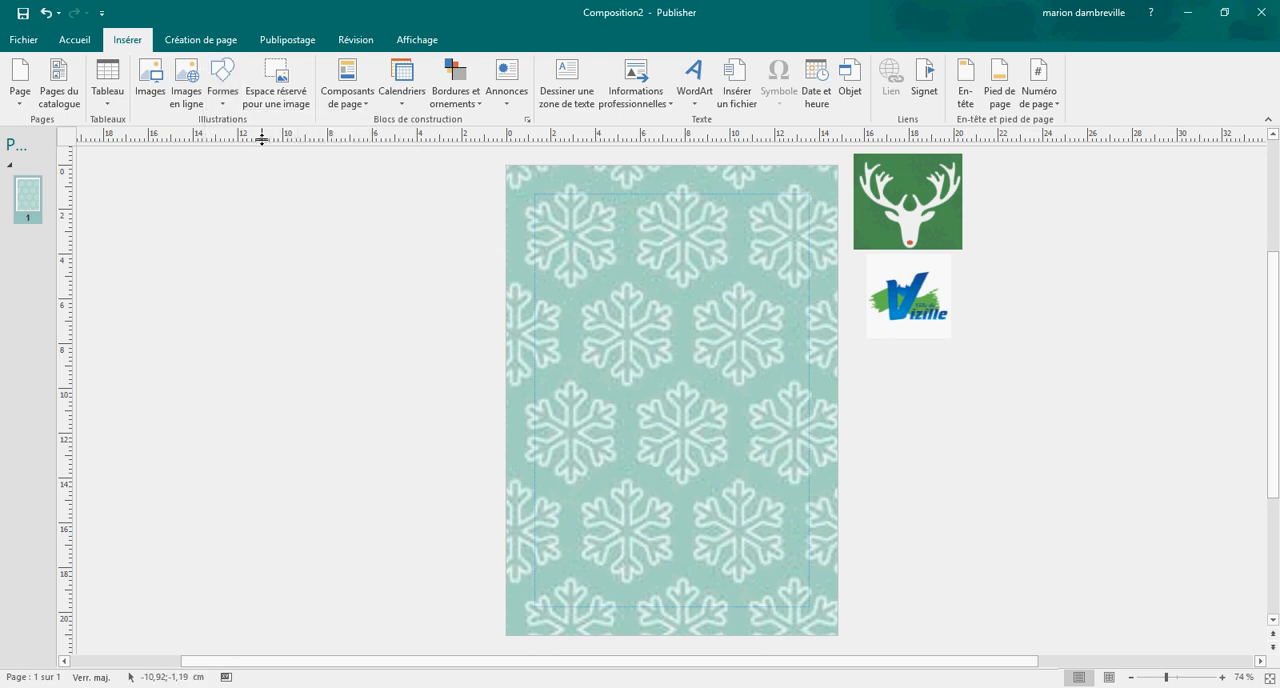
pyautogui.click(340, 337)
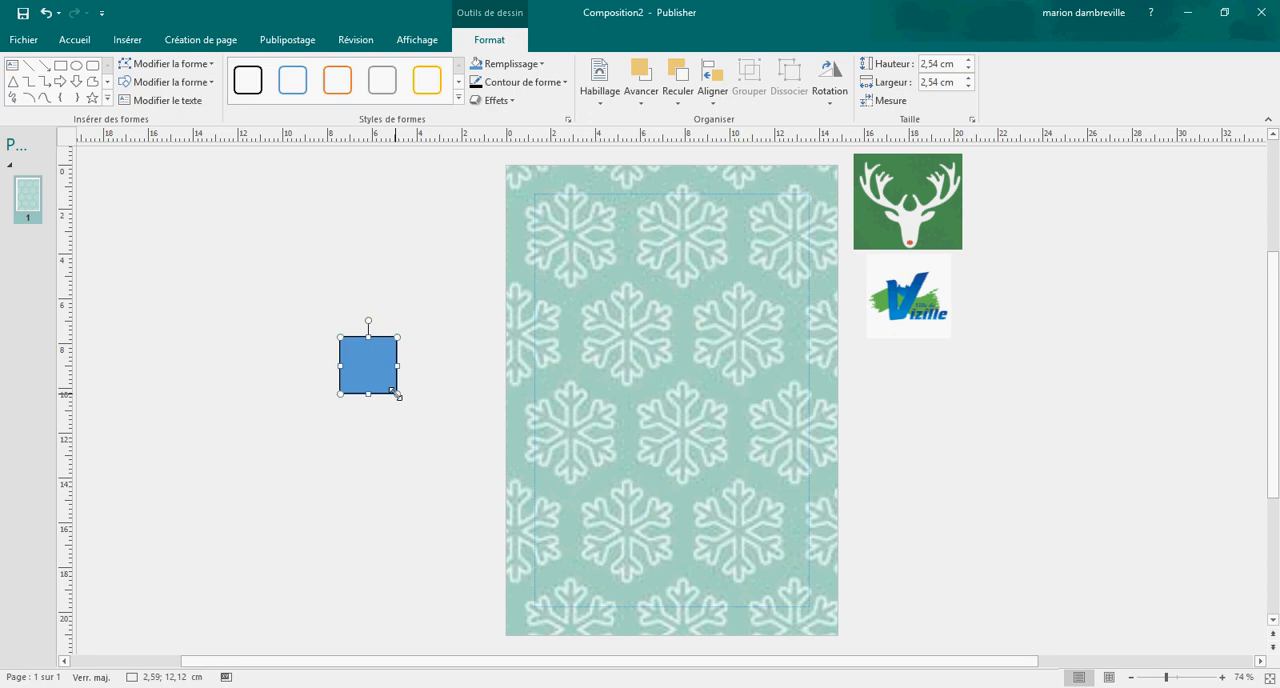
pyautogui.moveTo(396, 394); pyautogui.dragTo(666, 488)
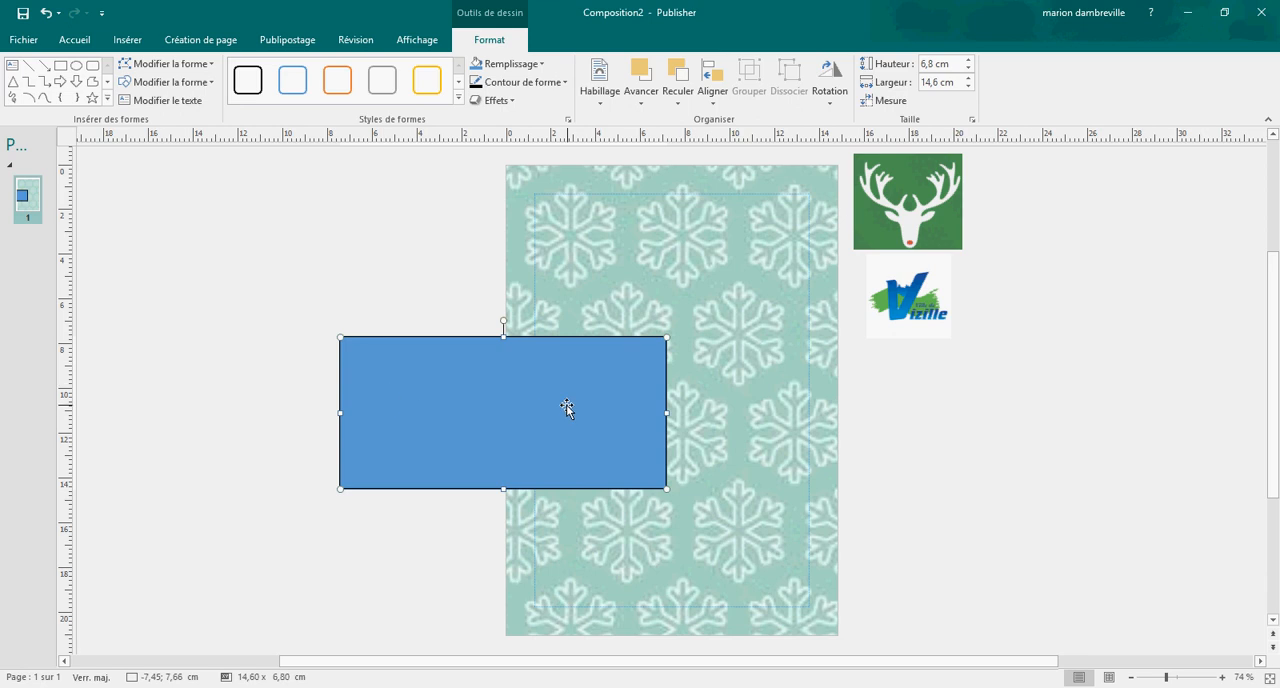
# Step: Try a red outline on the rectangle and replace it with a white one
pyautogui.click(565, 83)
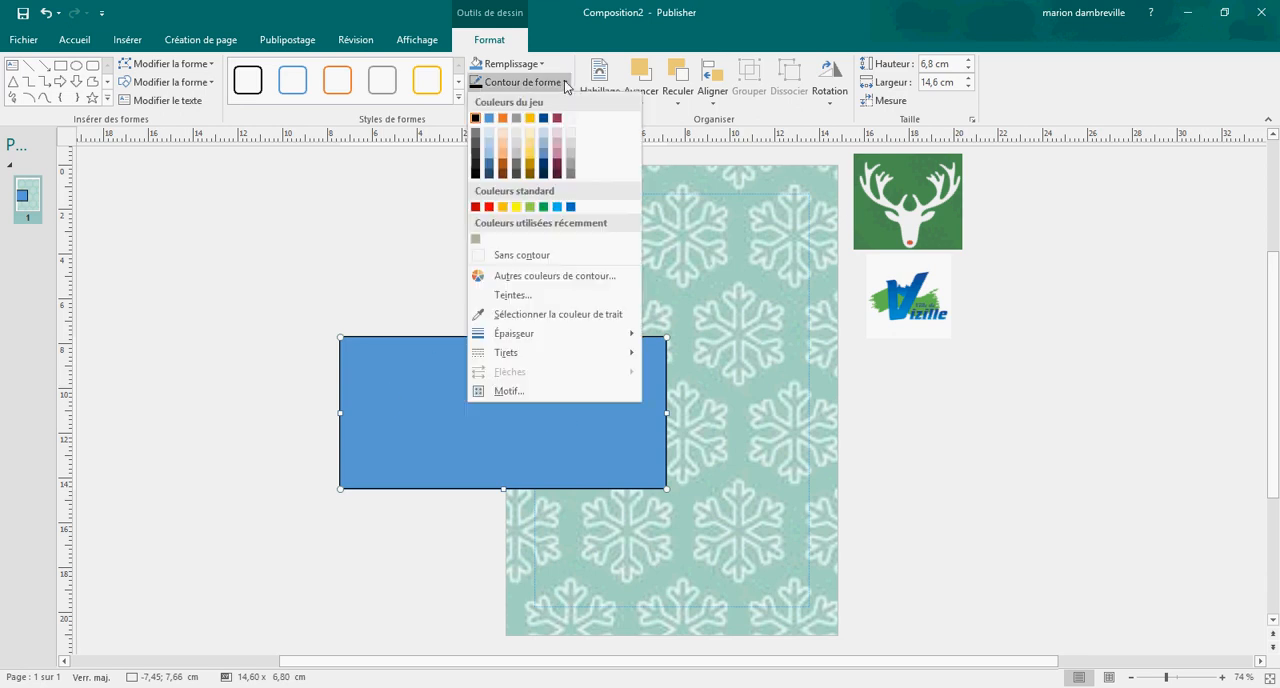
pyautogui.click(490, 207)
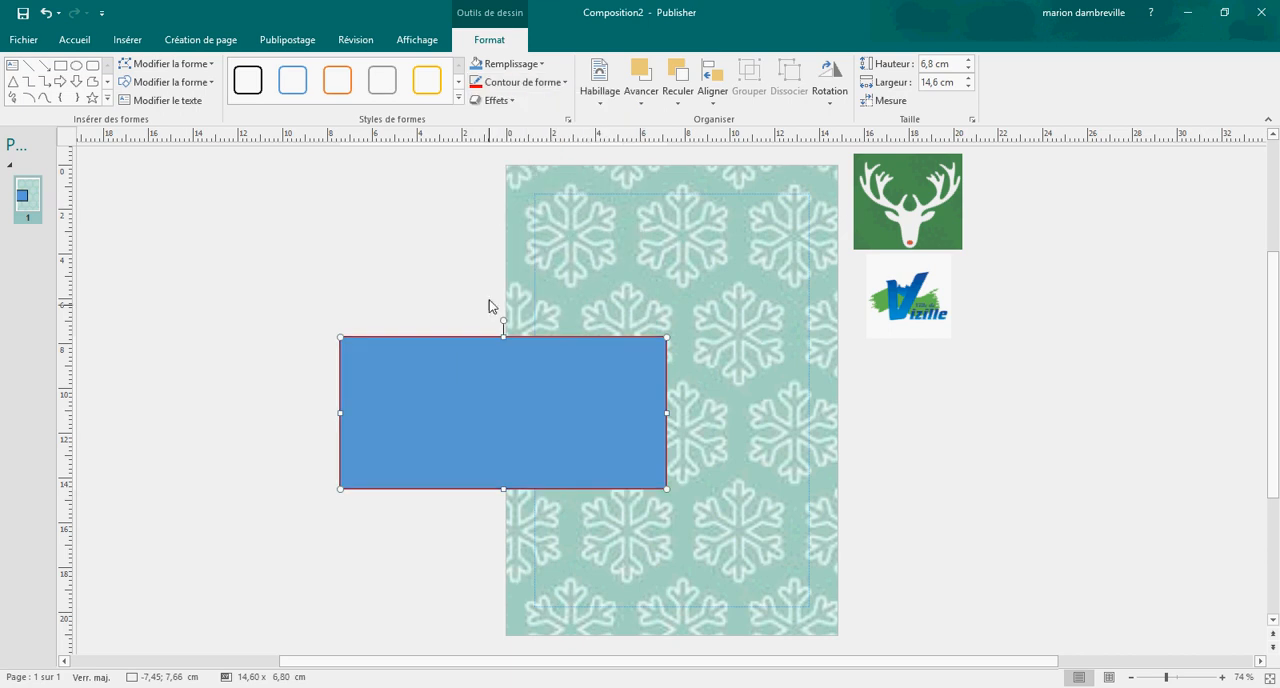
pyautogui.click(560, 82)
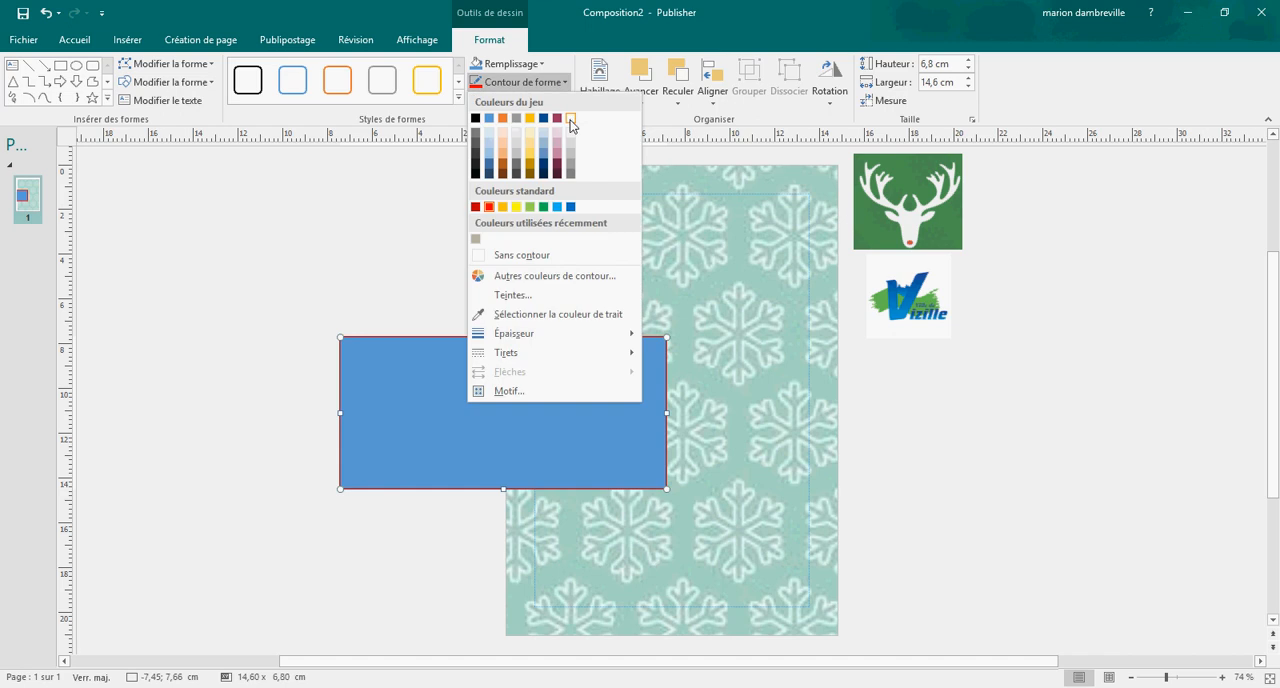
pyautogui.click(571, 120)
pyautogui.click(558, 82)
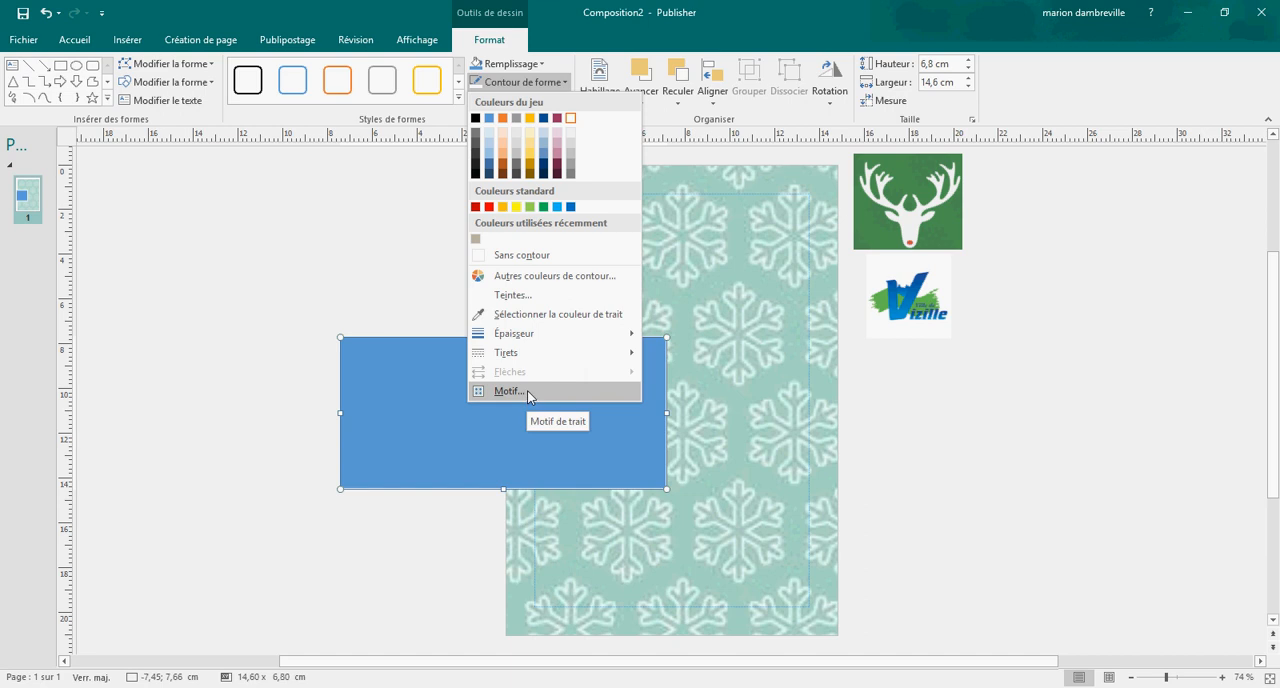
pyautogui.moveTo(522, 358)
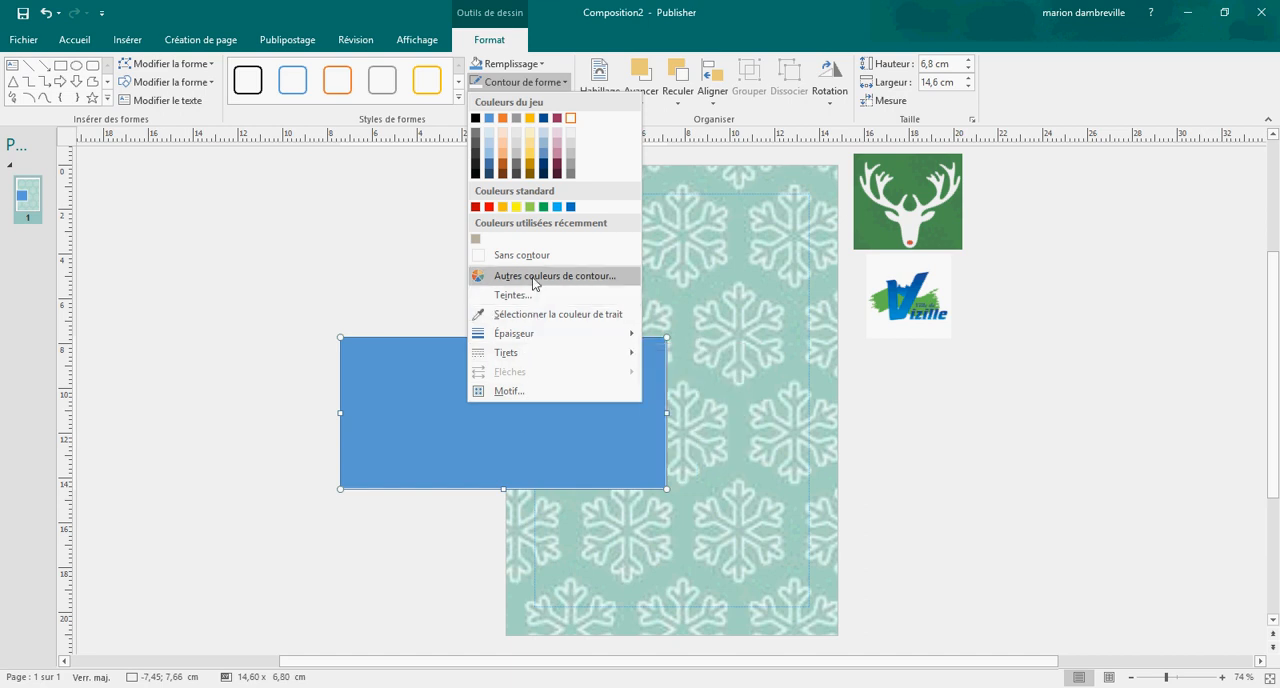
pyautogui.moveTo(537, 335)
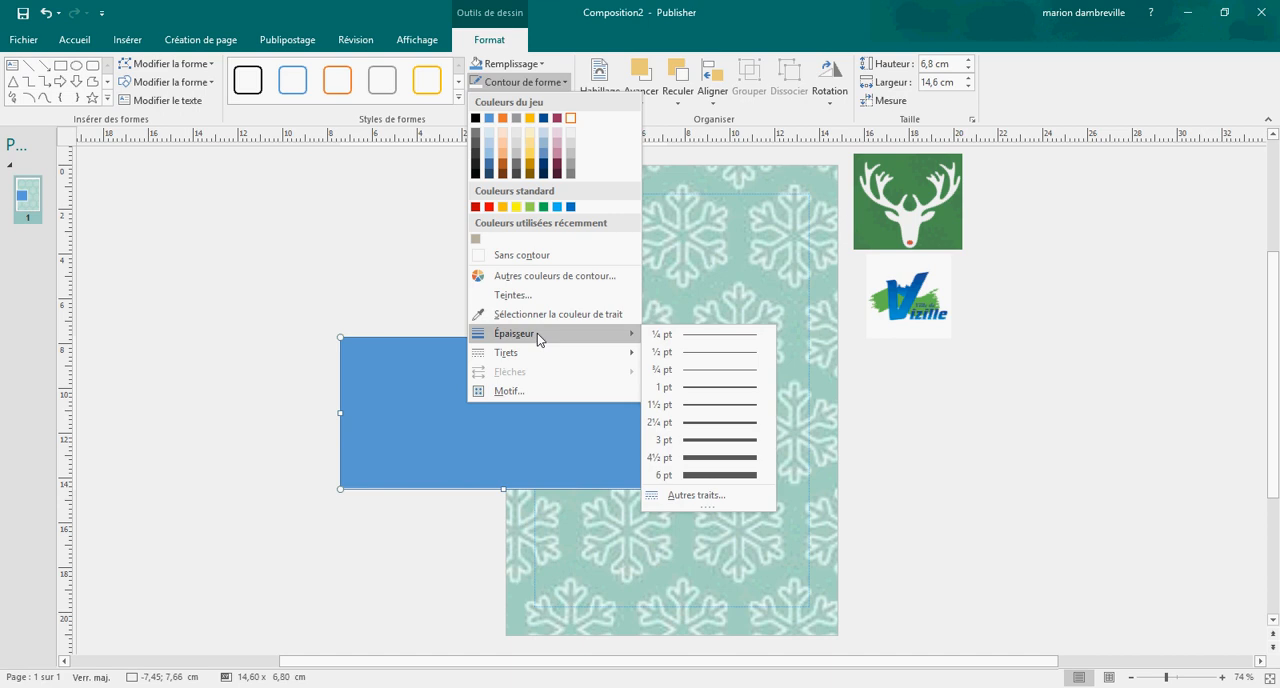
pyautogui.click(398, 240)
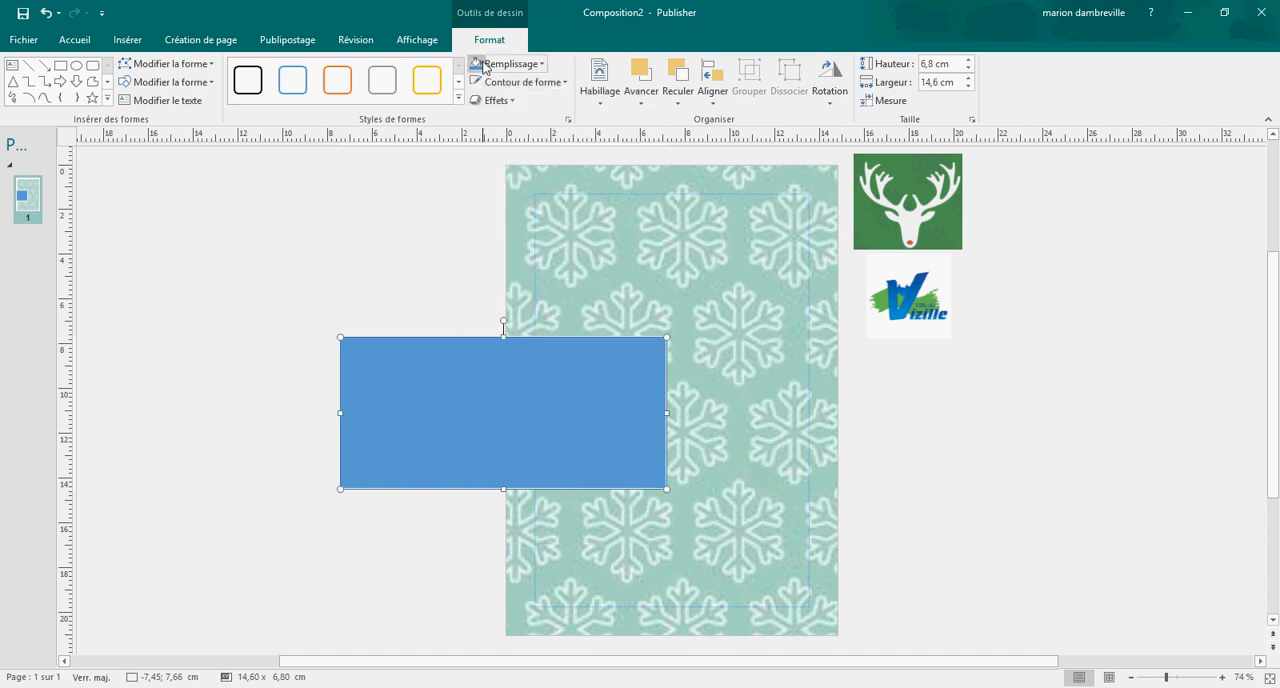
# Step: Fill the rectangle with the image file texture from Nouveau dossier and apply it
pyautogui.click(541, 65)
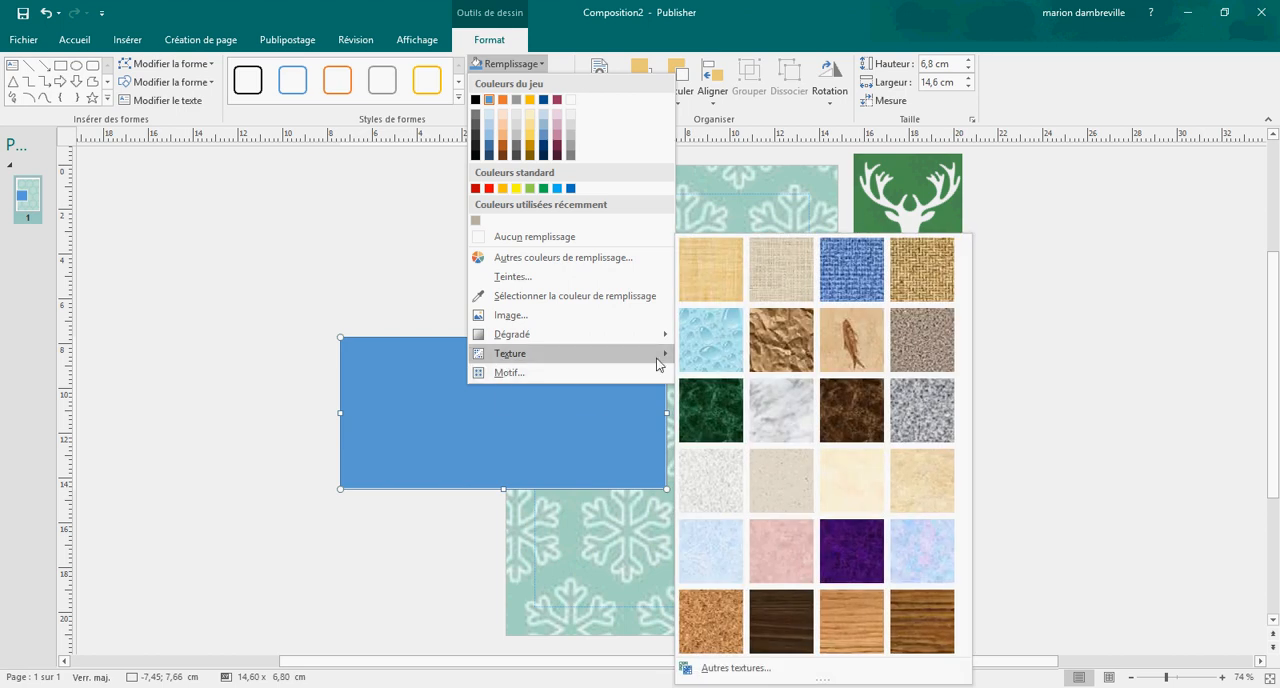
pyautogui.click(738, 672)
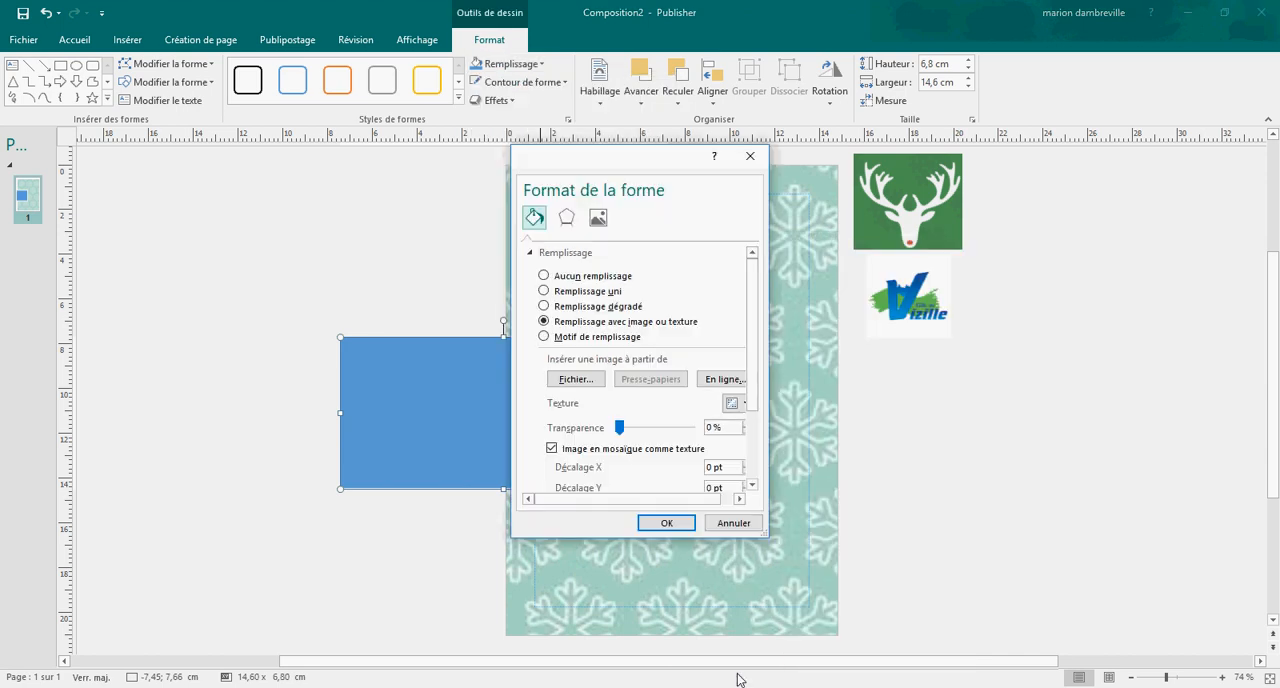
pyautogui.click(576, 379)
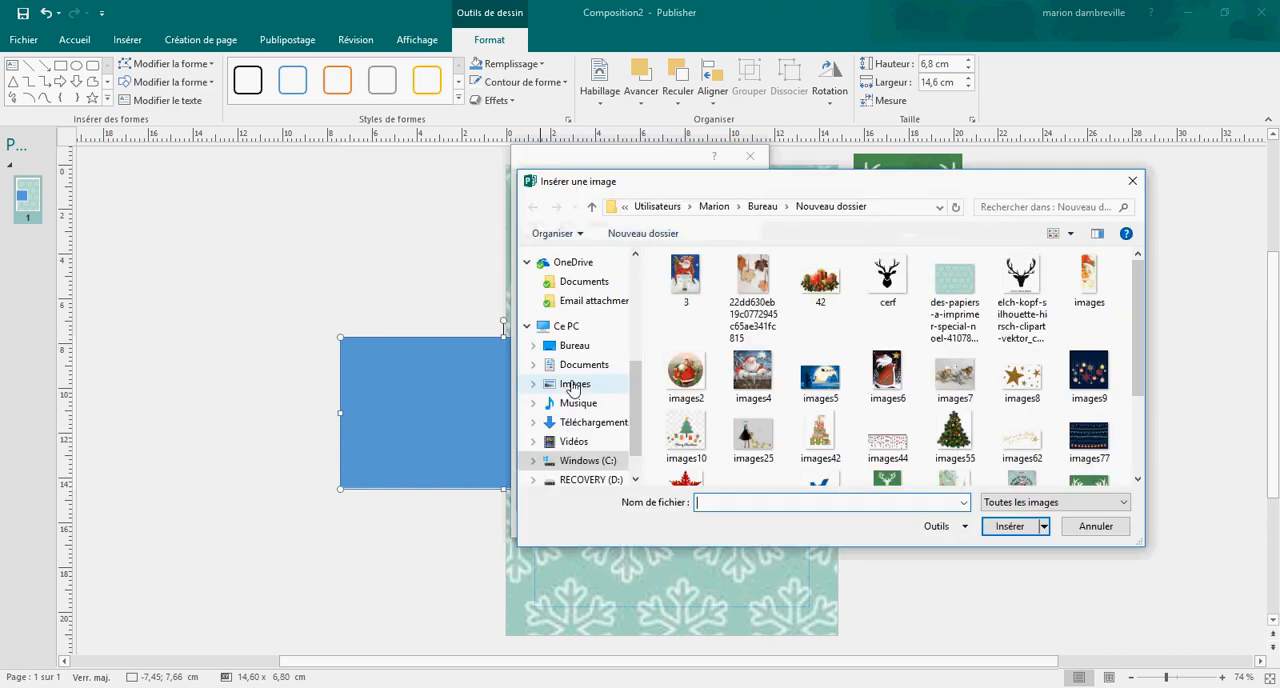
pyautogui.scroll(-2, 1022, 360)
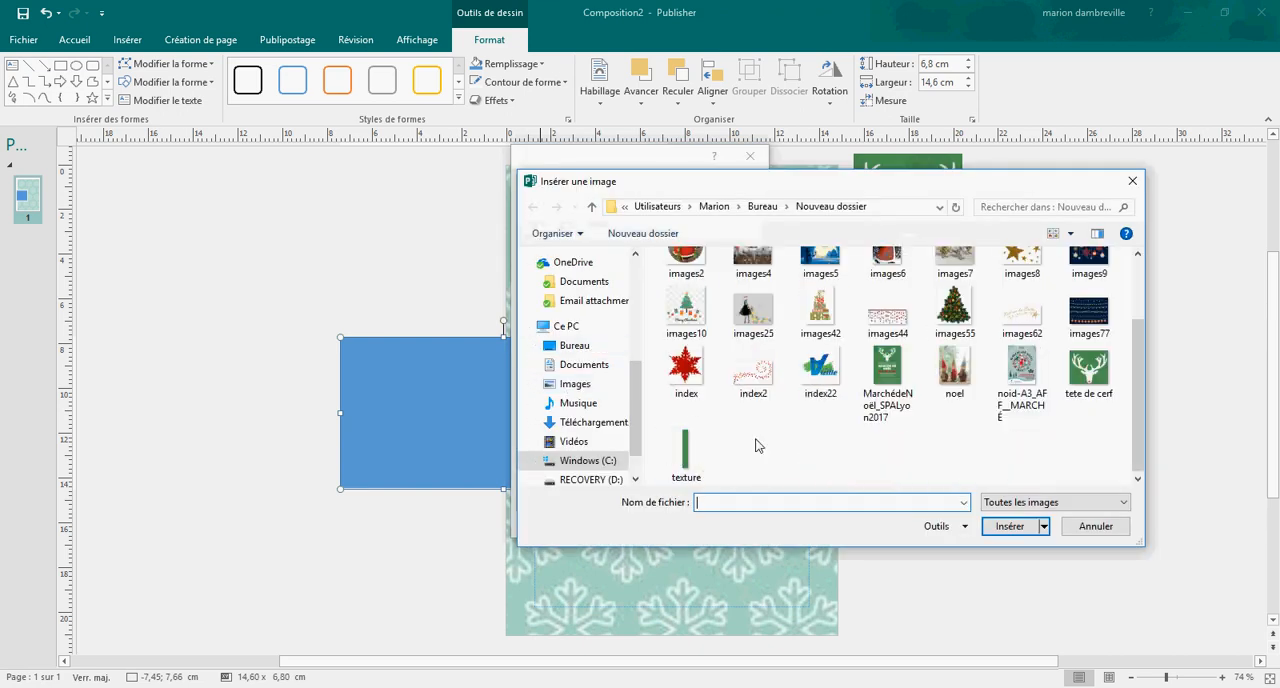
pyautogui.click(685, 450)
pyautogui.doubleClick(685, 450)
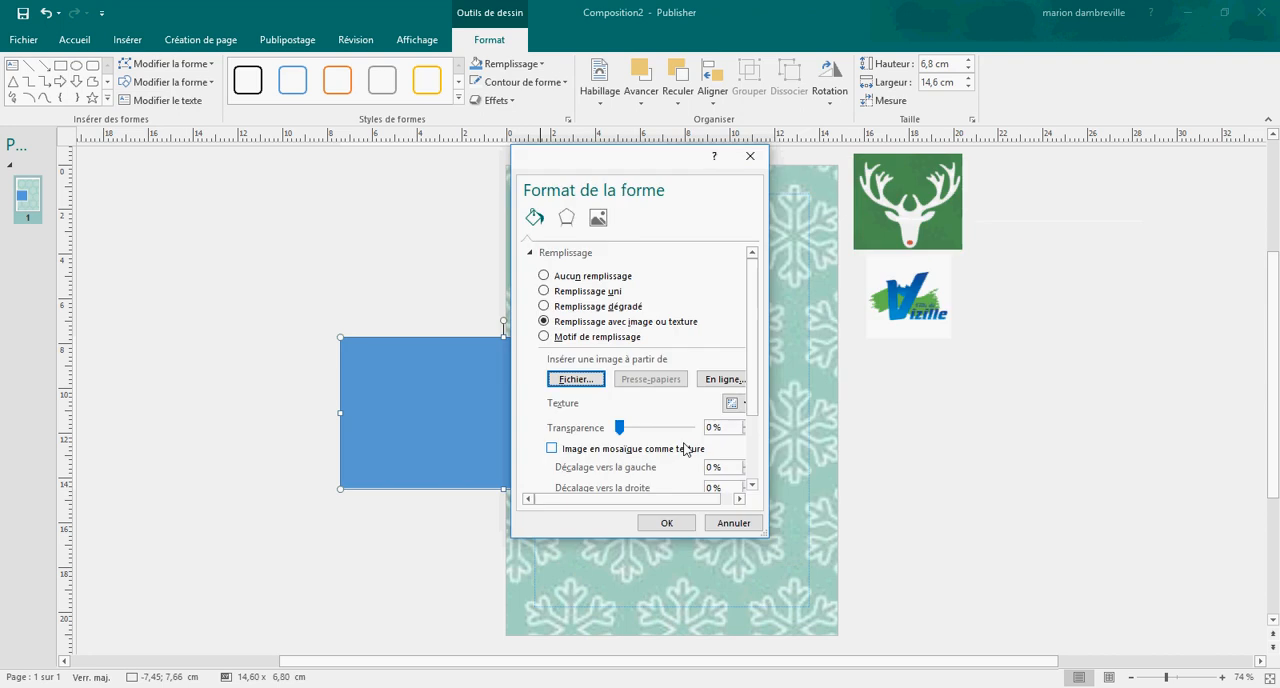
pyautogui.click(666, 523)
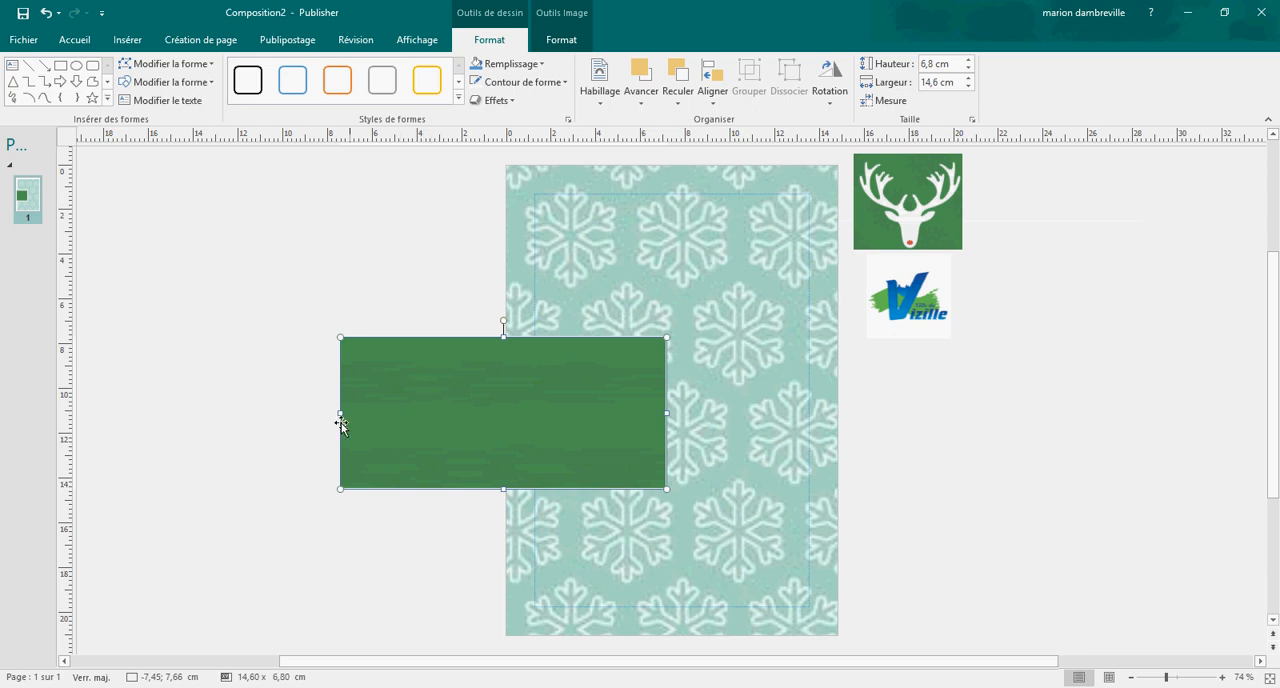
# Step: Add text to the green rectangle, with MARCHE DE NOEL DE VIZILLE as the first line
pyautogui.rightClick(397, 376)
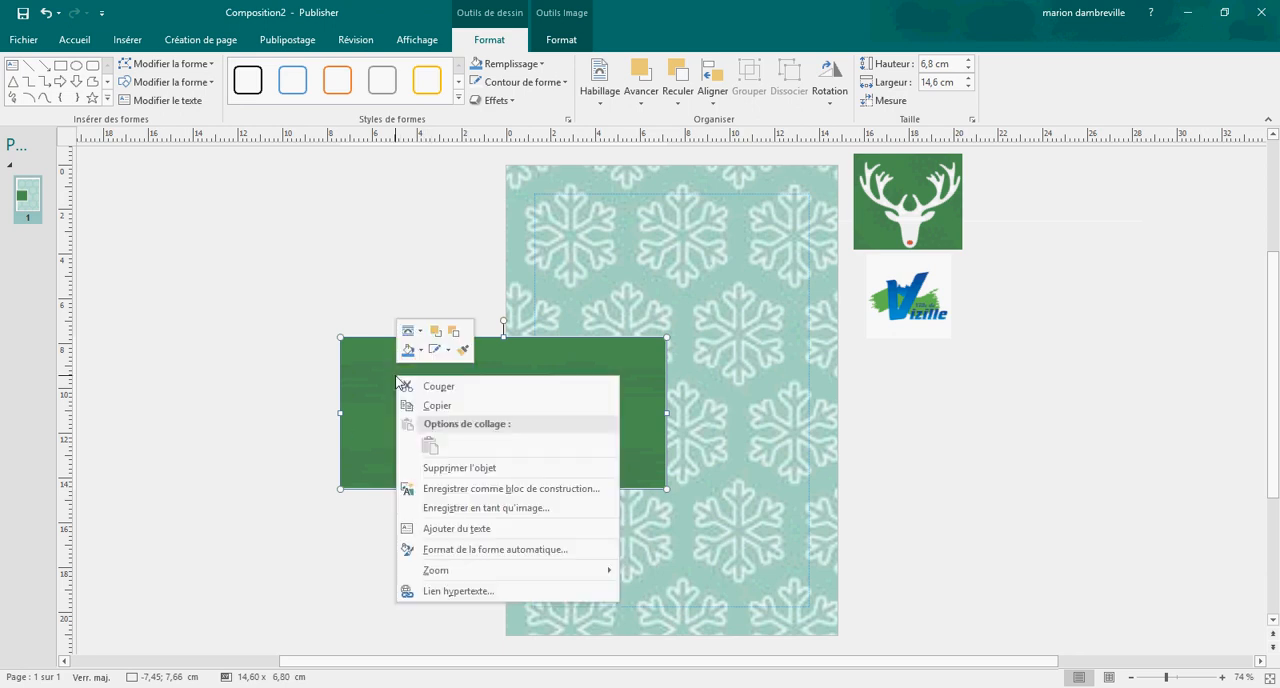
pyautogui.click(465, 528)
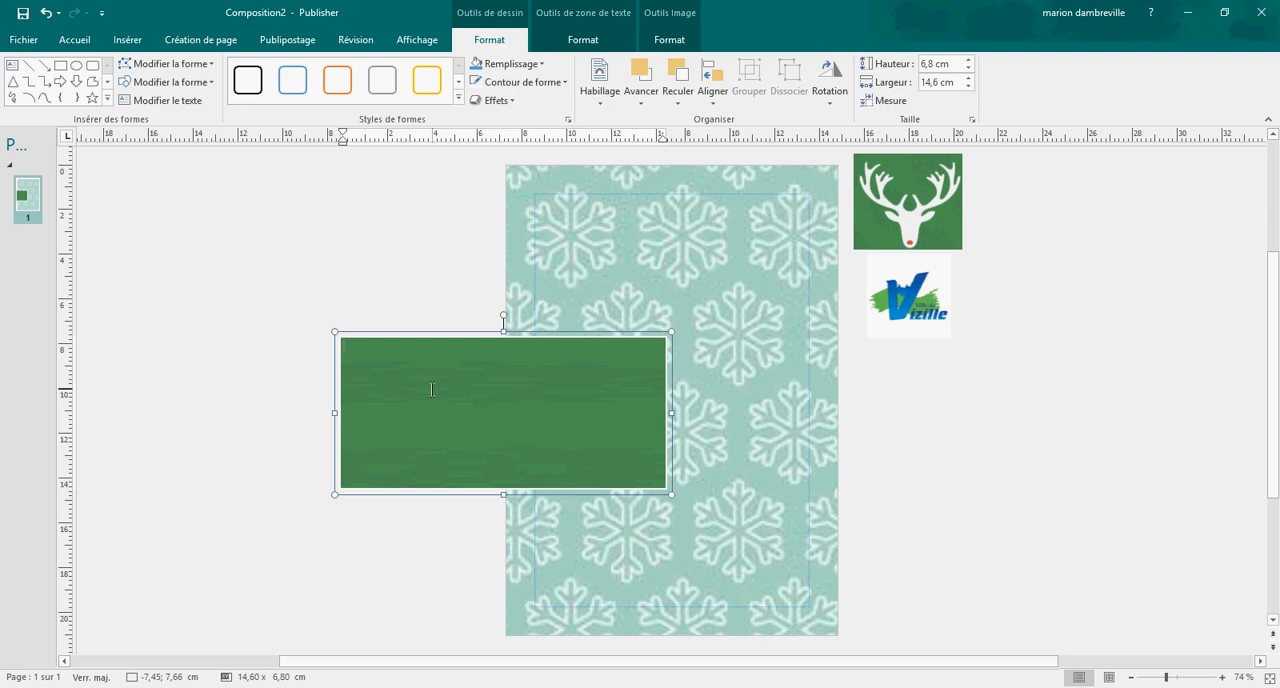
pyautogui.write('N')
pyautogui.write('ARCHE')
pyautogui.write(' DENOEL')
pyautogui.write(' DE VIZILLE')
# Step: Add a second line reading ARTISANS...PRODUCTEURS LOCAUX...CREATEURS below the rectangle's title
pyautogui.write('ART')
pyautogui.write('ISAN')
pyautogui.write('S...')
pyautogui.write(' PRODUCT')
pyautogui.write('EURS LOC')
pyautogui.write('AU')
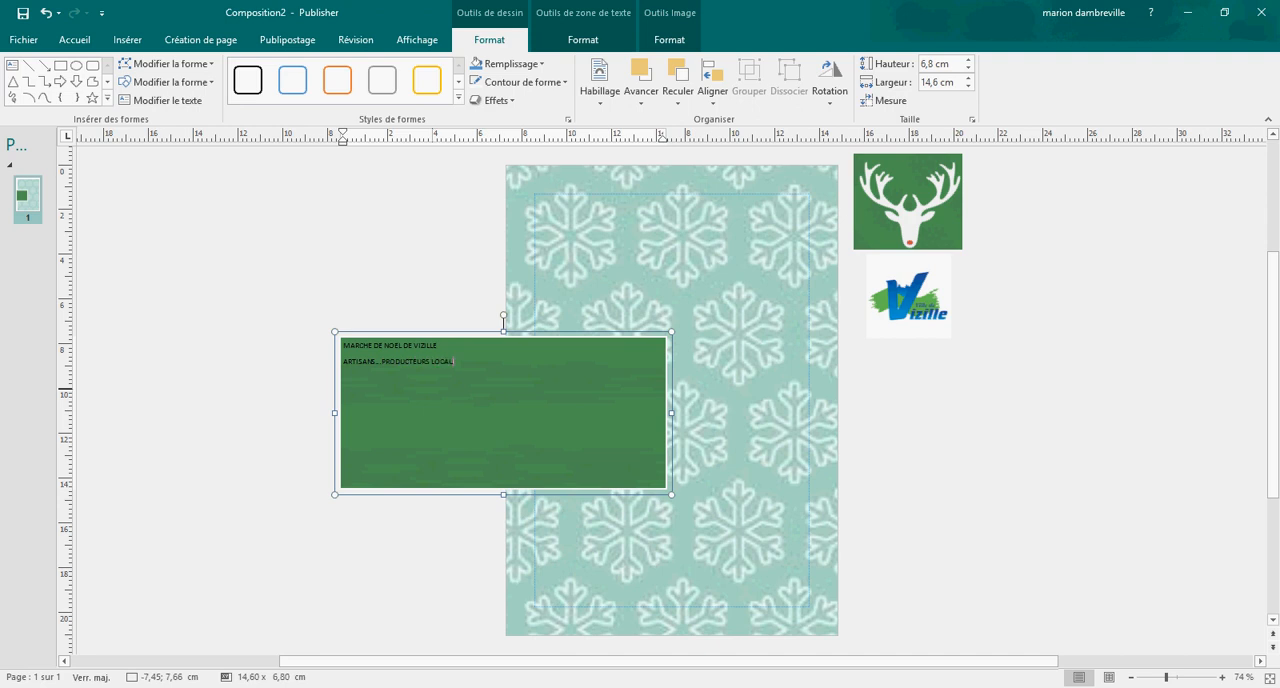
pyautogui.write('X...C')
pyautogui.write('RE')
pyautogui.write('ATEURS')
pyautogui.write('D')
pyautogui.write('ima')
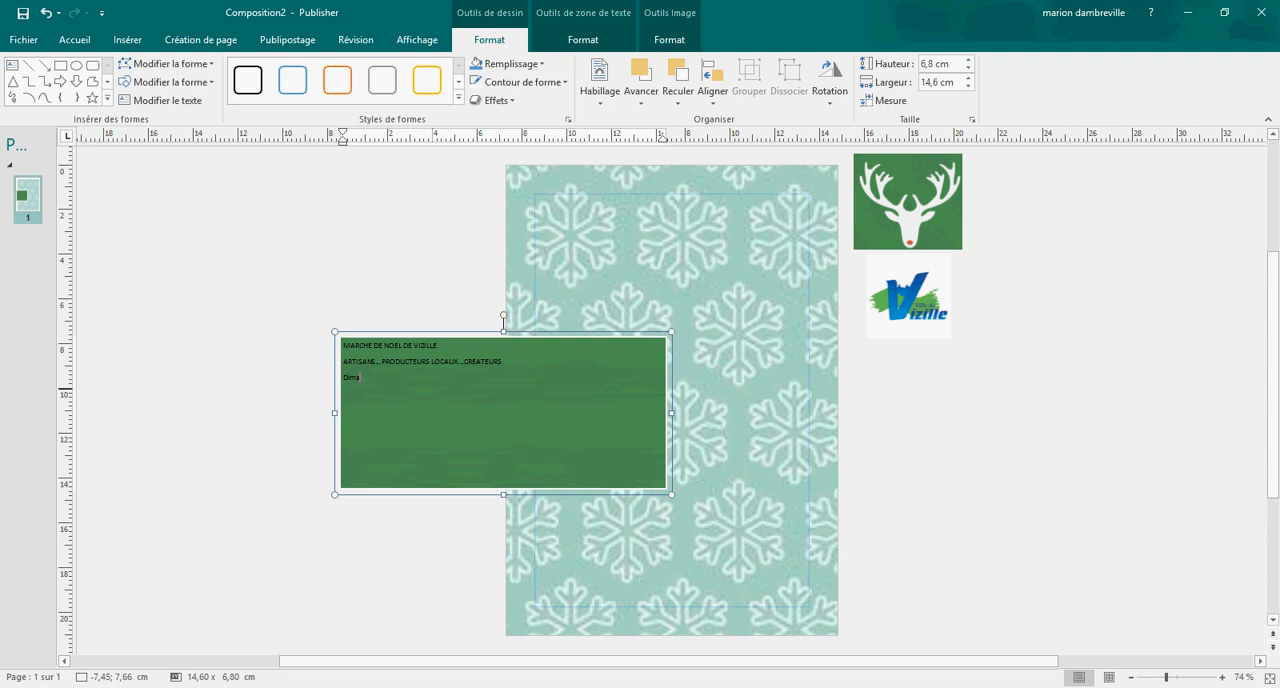
pyautogui.write('nche 10')
pyautogui.write(' Dec')
pyautogui.write('embre 20')
pyautogui.write('17')
# Step: Add the date line Dimanche 10 Décembre 2017 as the third line and start a new line
pyautogui.press('Return')
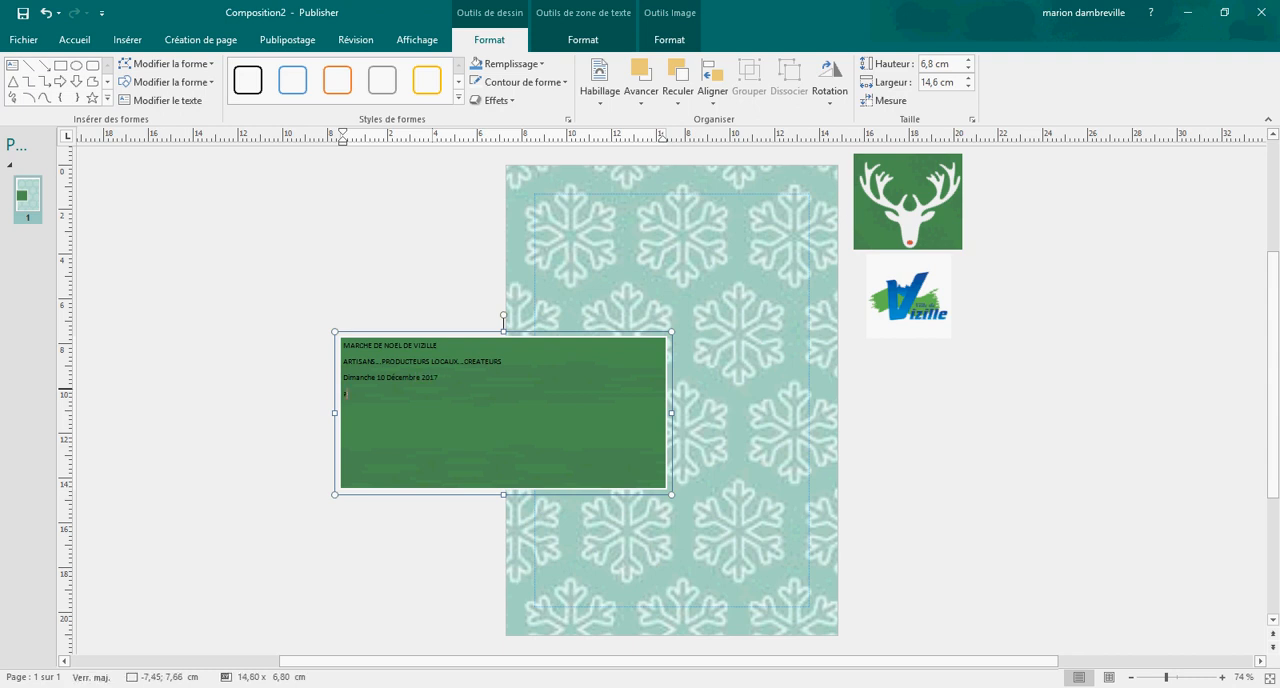
# Step: Enter Place du château de 10 H à 20H as the fourth line of the rectangle's text
pyautogui.write('Pl')
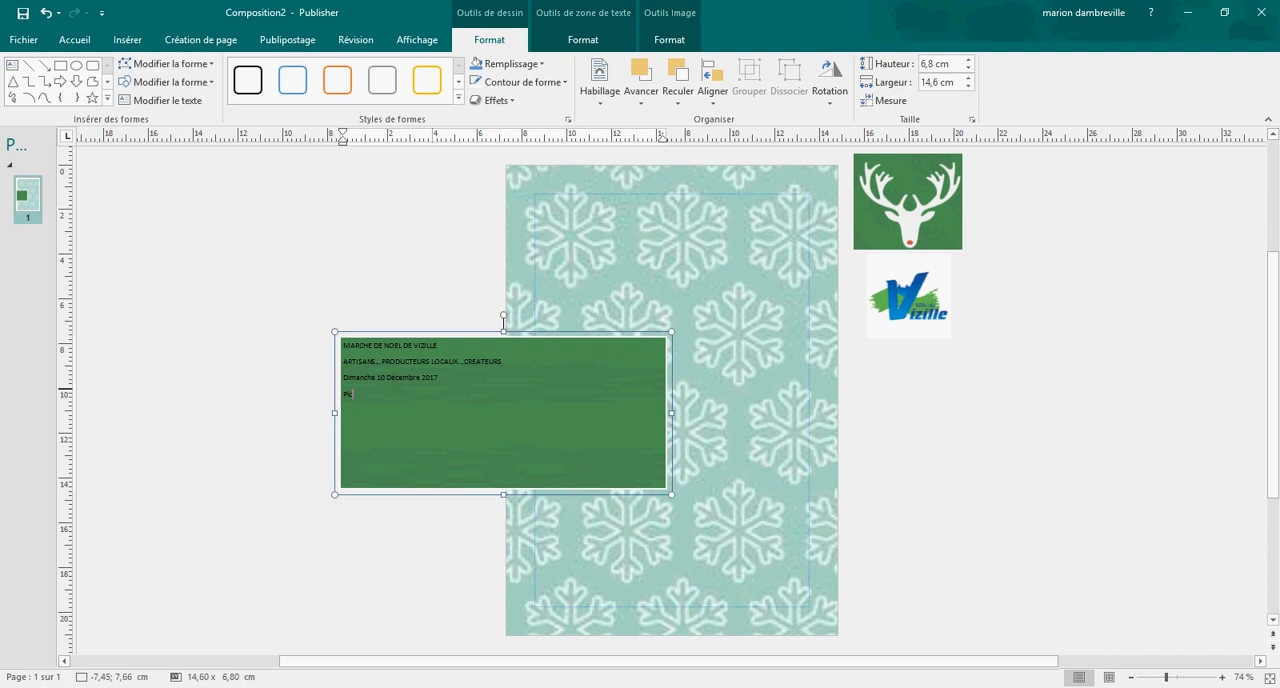
pyautogui.write('ace du')
pyautogui.write(' chat')
pyautogui.write('eau de 10')
pyautogui.press('capslock')
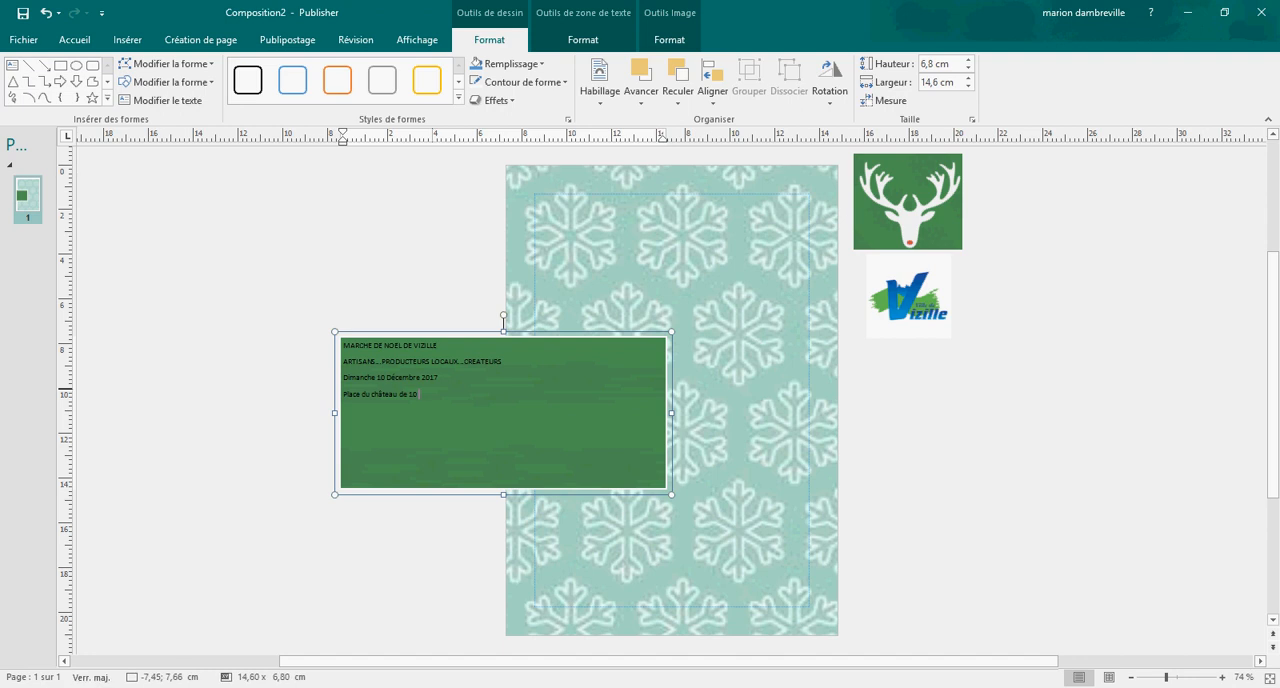
pyautogui.write('e 10 H')
pyautogui.press('capslock')
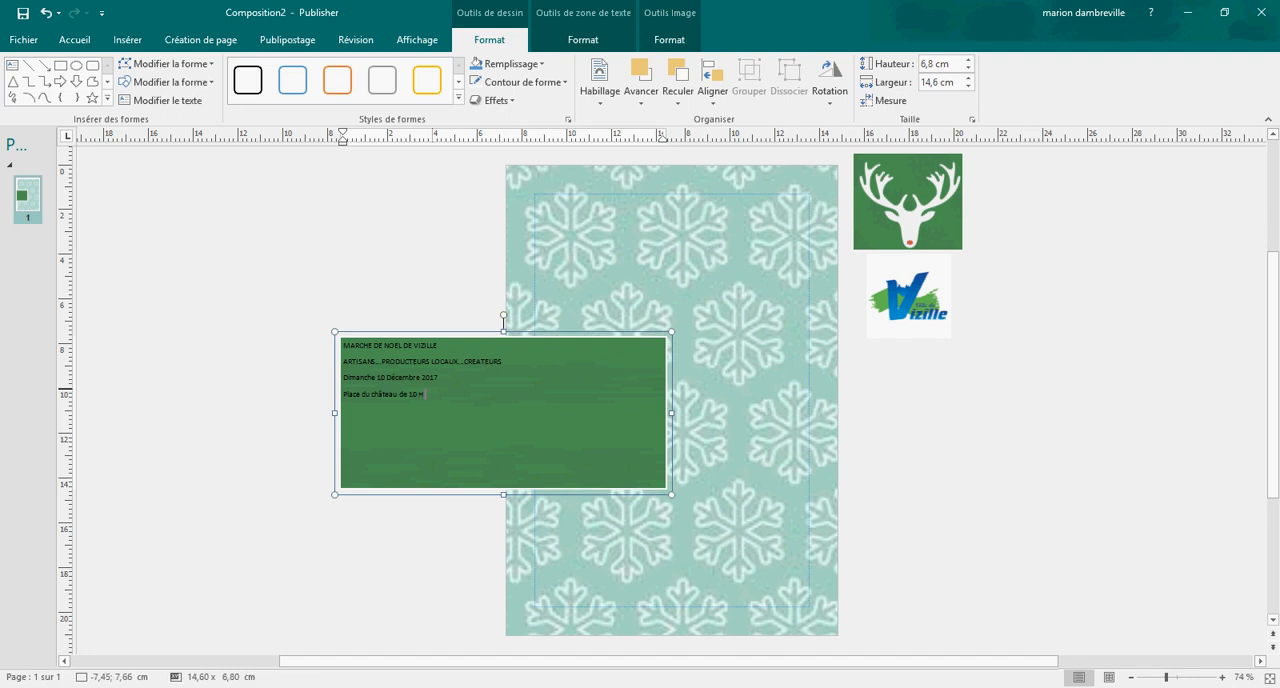
pyautogui.write('à')
pyautogui.press('capslock')
pyautogui.write('20H')
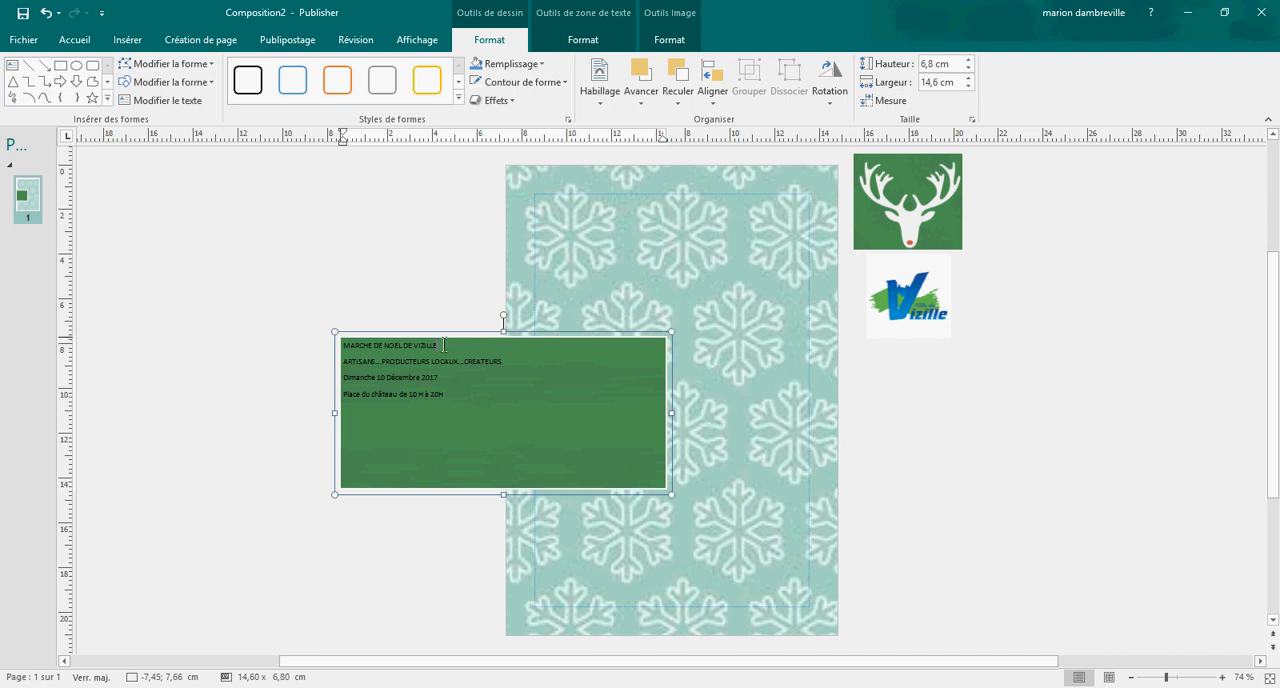
# Step: Set the title line MARCHE DE NOEL DE VIZILLE in the Bauhaus 93 font at size 22
pyautogui.moveTo(447, 345); pyautogui.dragTo(357, 347)
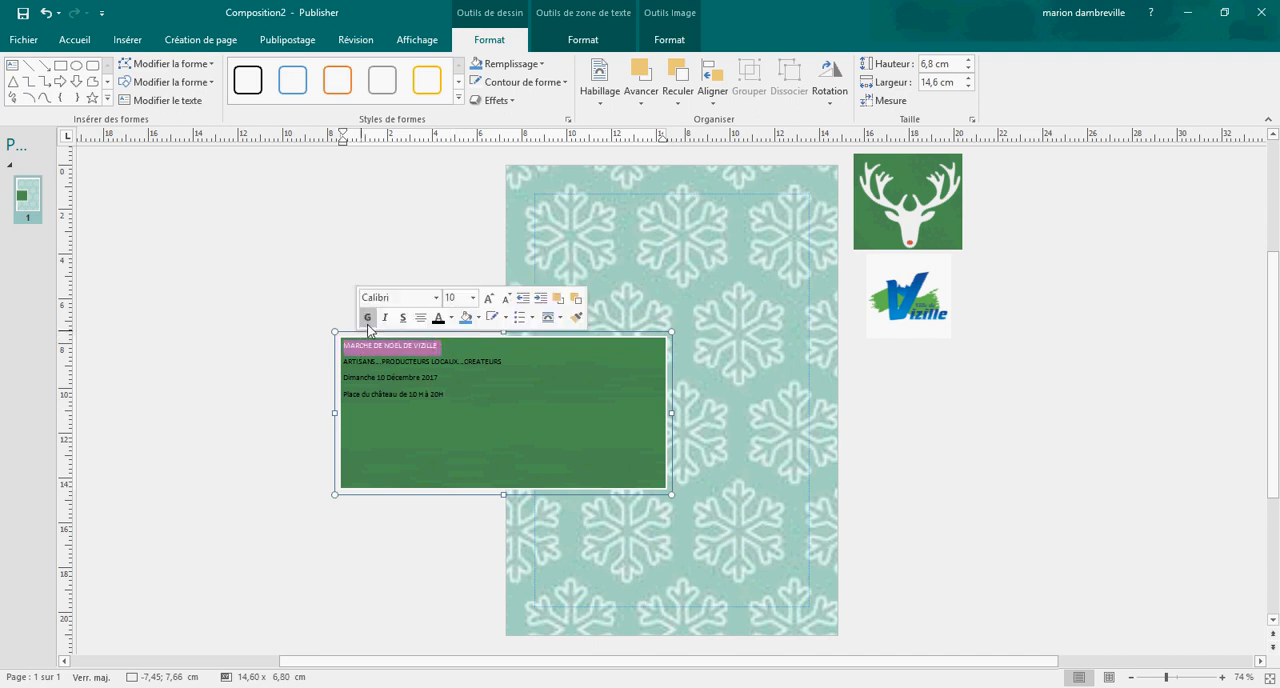
pyautogui.click(436, 299)
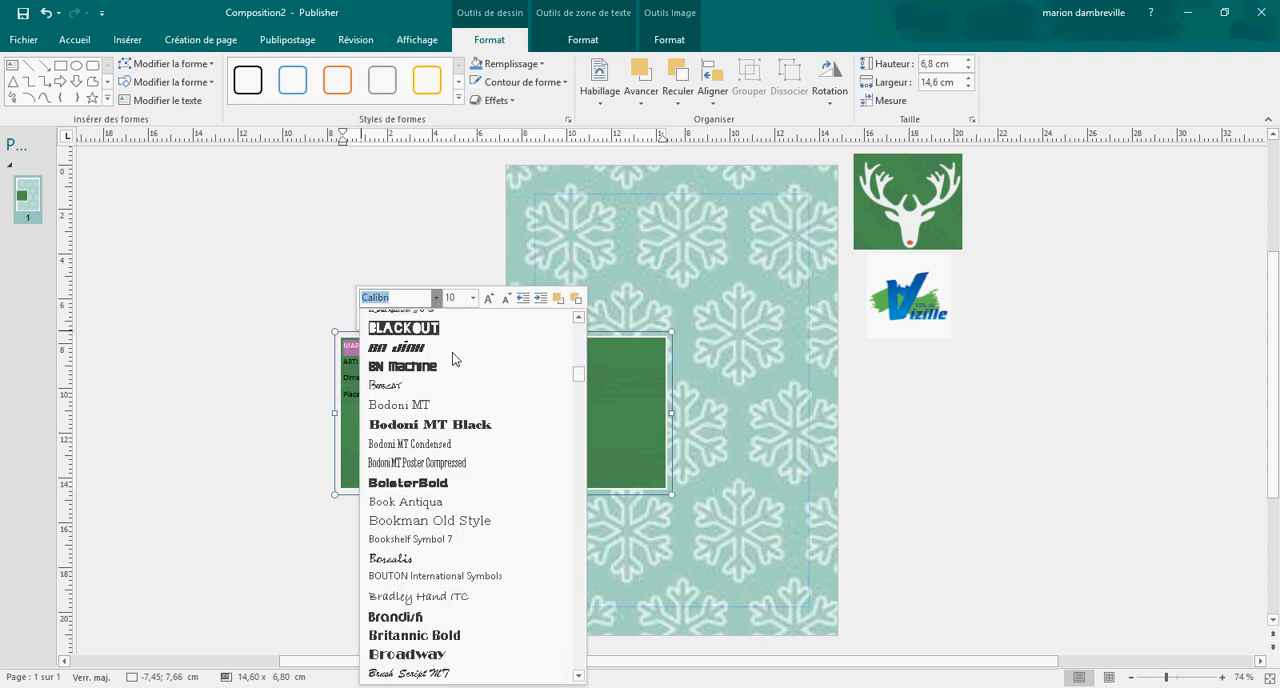
pyautogui.scroll(4, 452, 352)
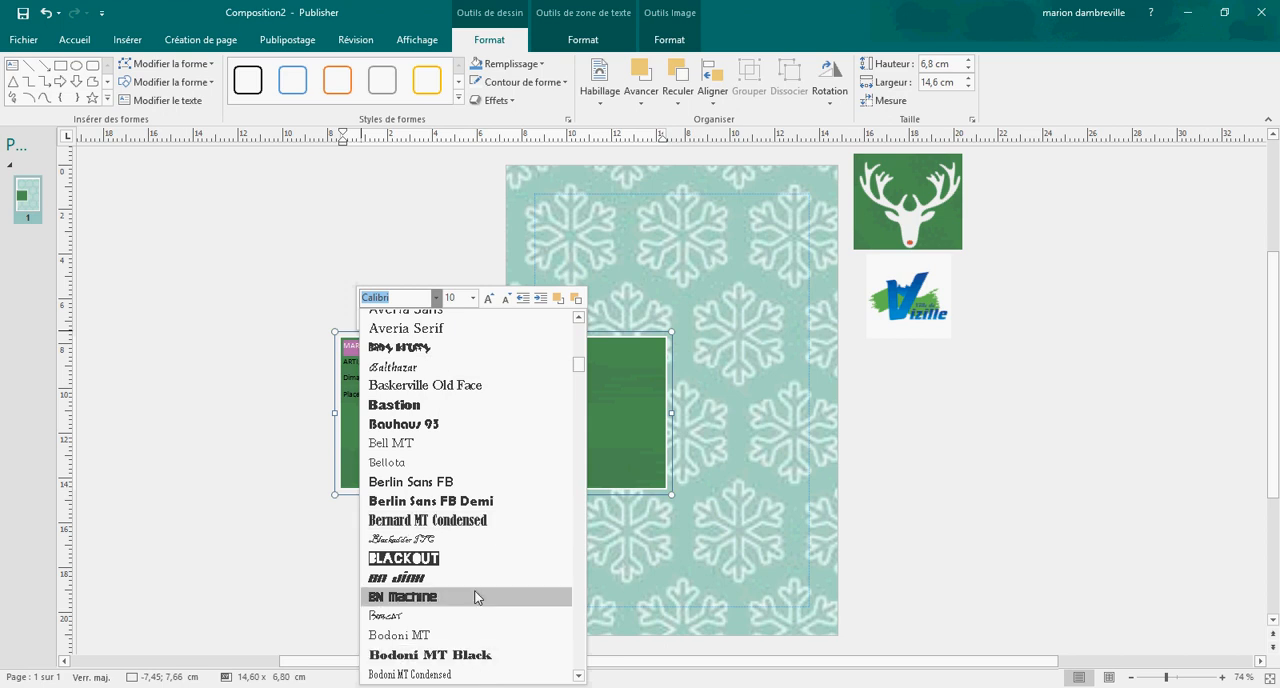
pyautogui.click(448, 426)
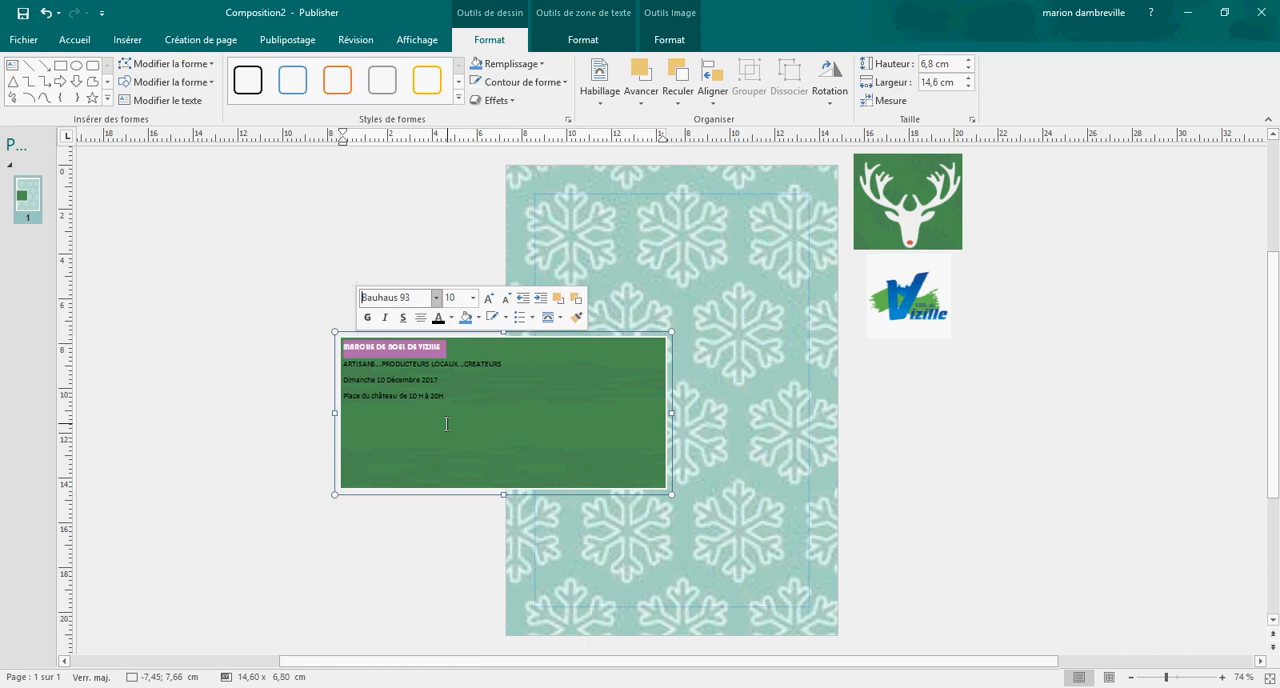
pyautogui.click(474, 298)
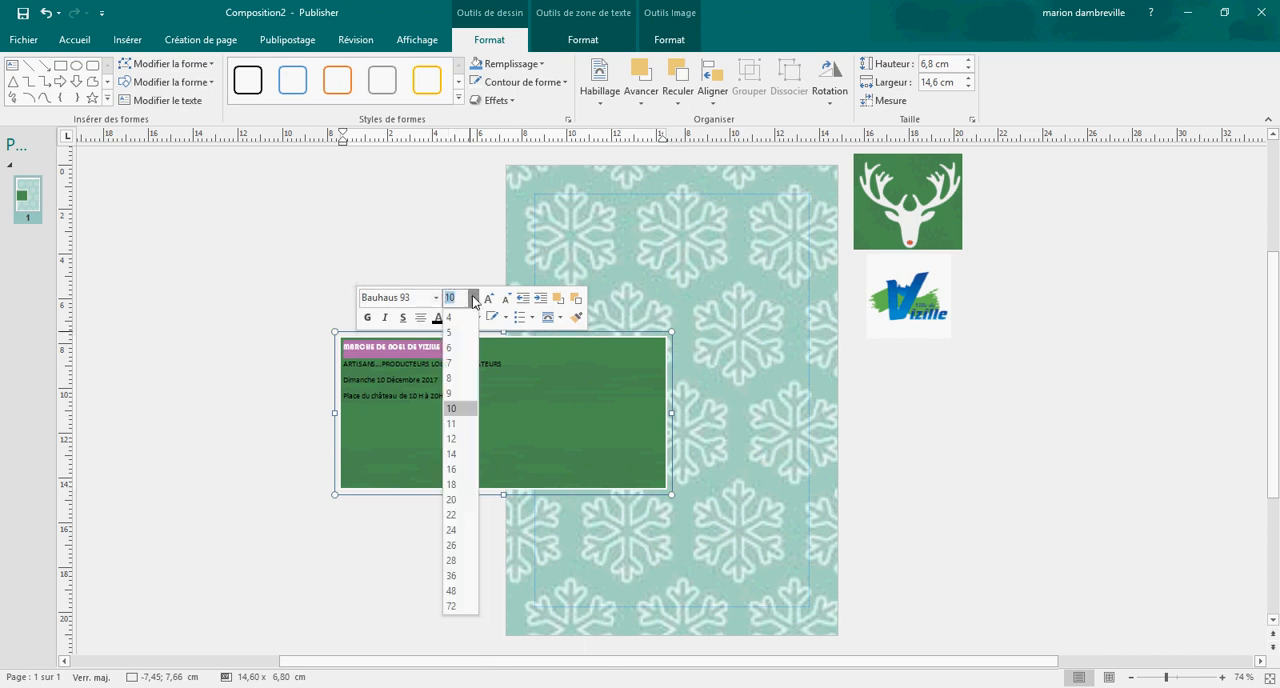
pyautogui.click(470, 515)
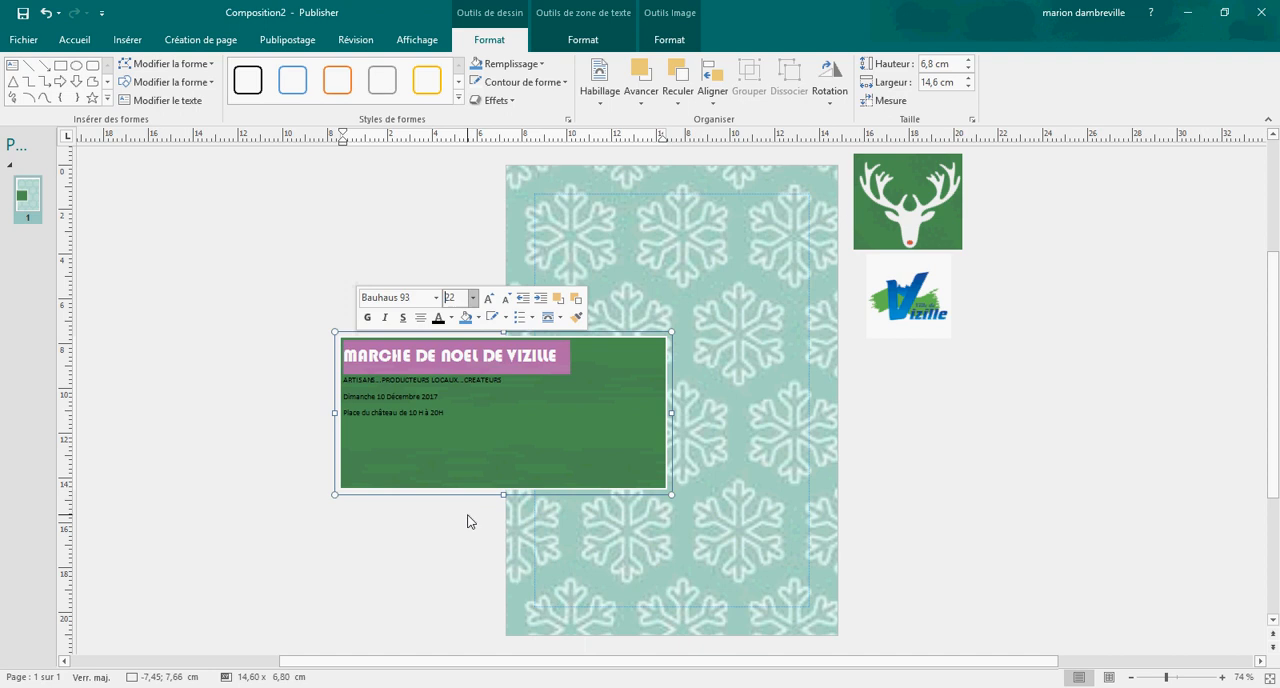
# Step: Colour the title line MARCHE DE NOEL DE VIZILLE red and deselect it
pyautogui.click(452, 318)
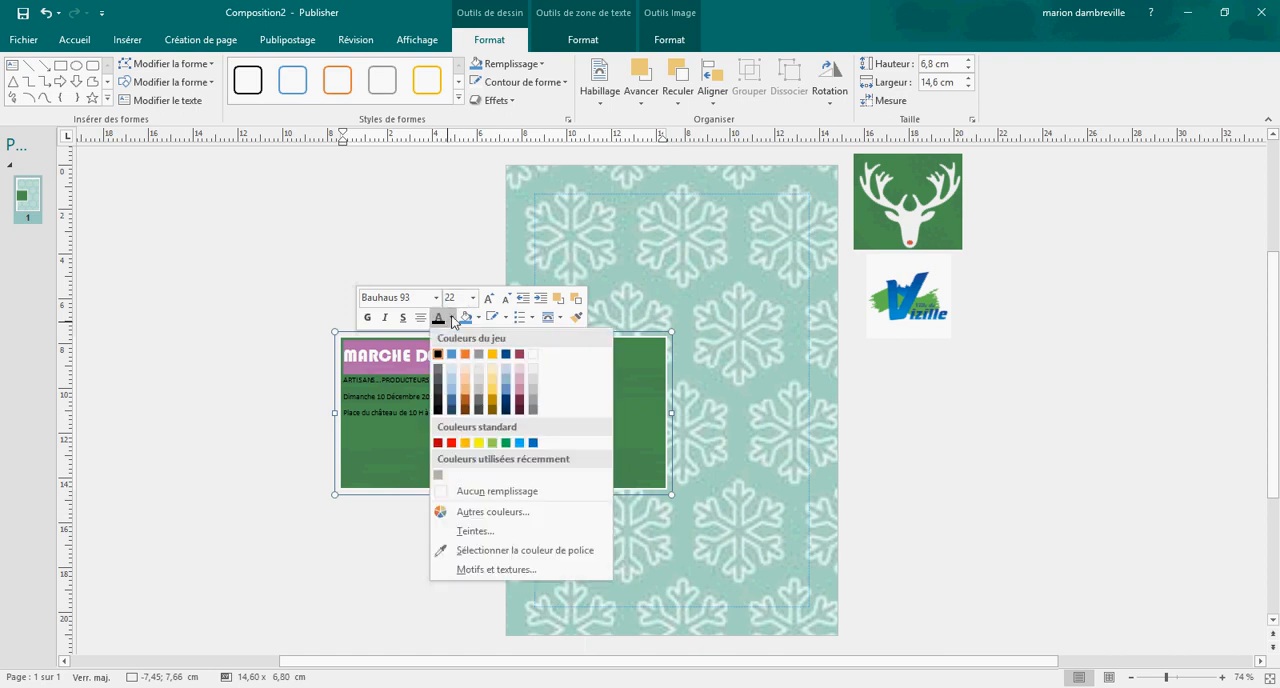
pyautogui.click(440, 442)
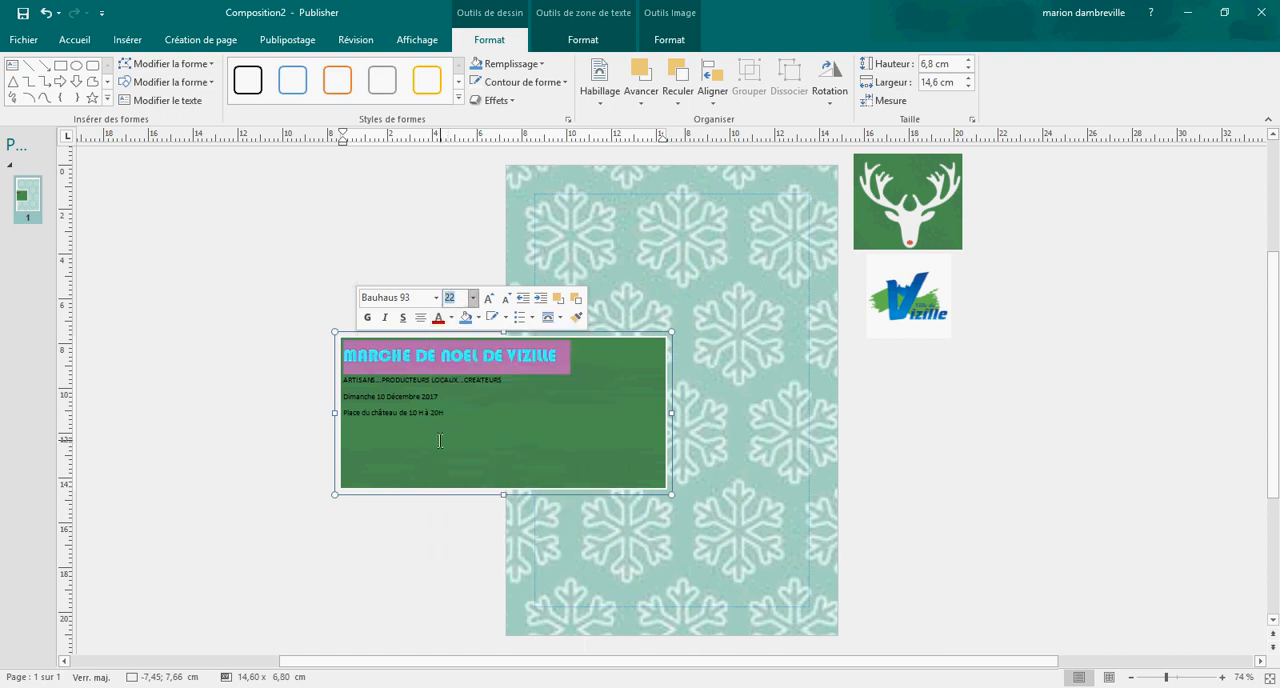
pyautogui.click(472, 428)
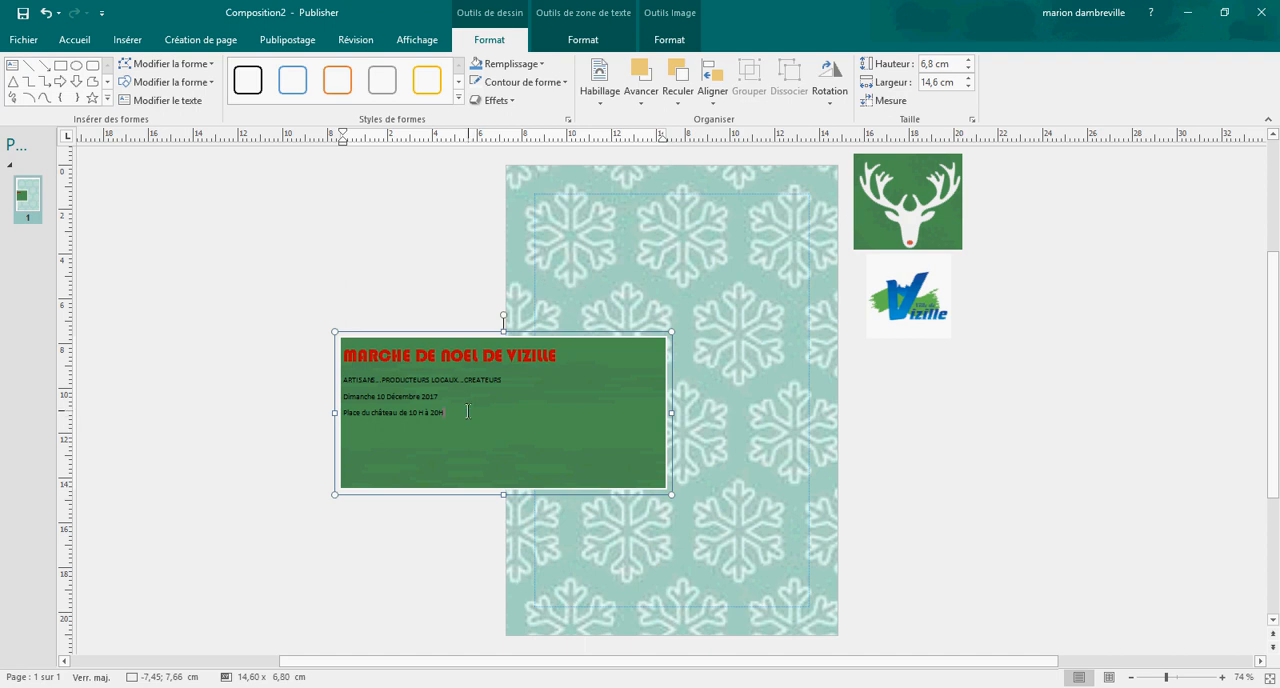
# Step: Set the three text lines below the title in the Bauhaus 93 font at size 18
pyautogui.moveTo(465, 411); pyautogui.dragTo(343, 382)
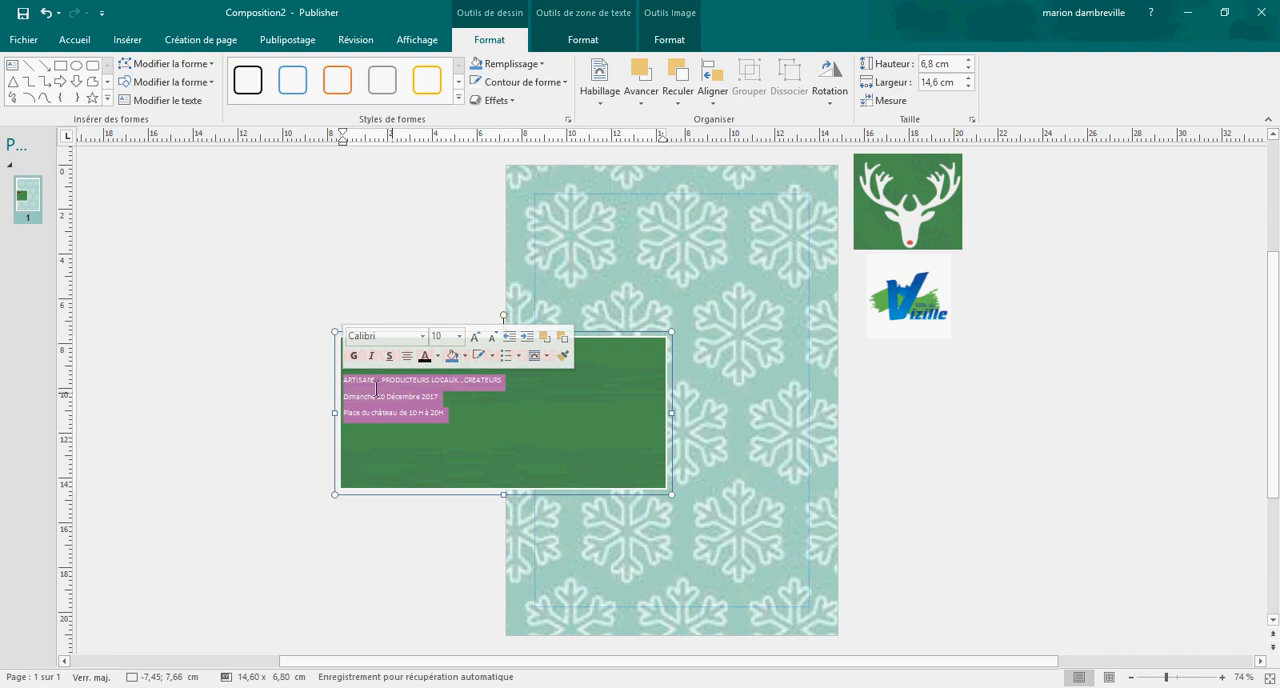
pyautogui.click(424, 337)
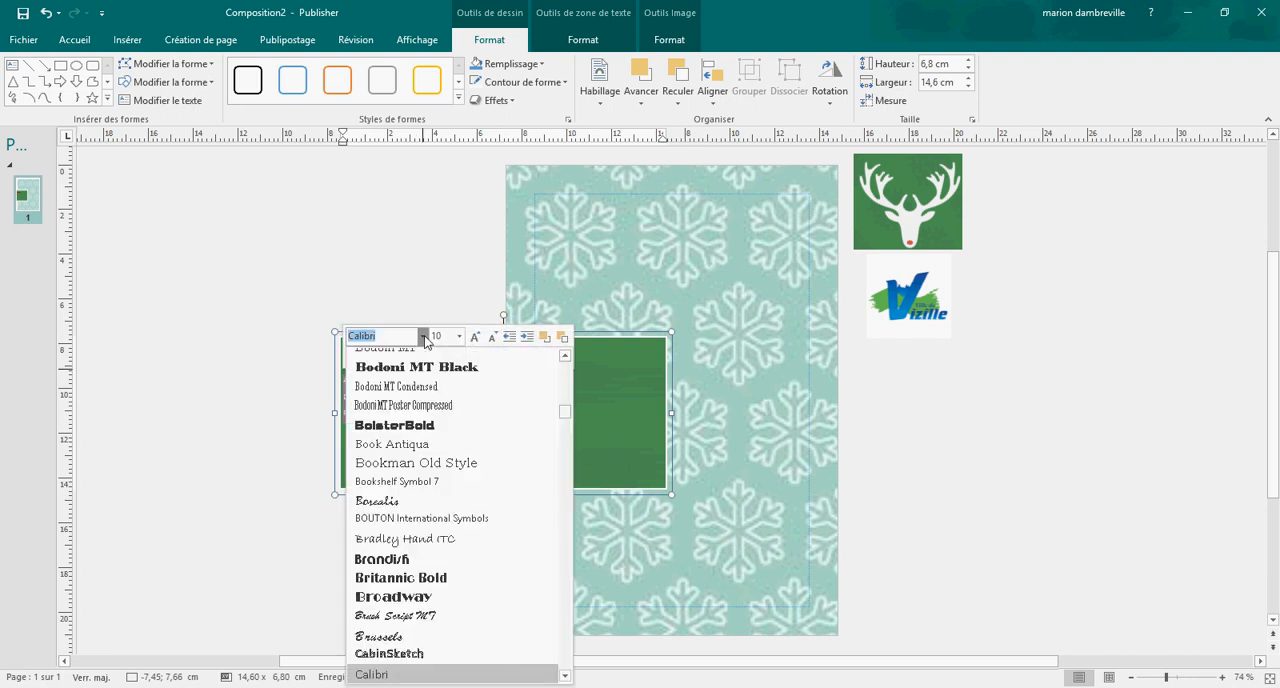
pyautogui.scroll(3, 449, 395)
pyautogui.scroll(2, 449, 395)
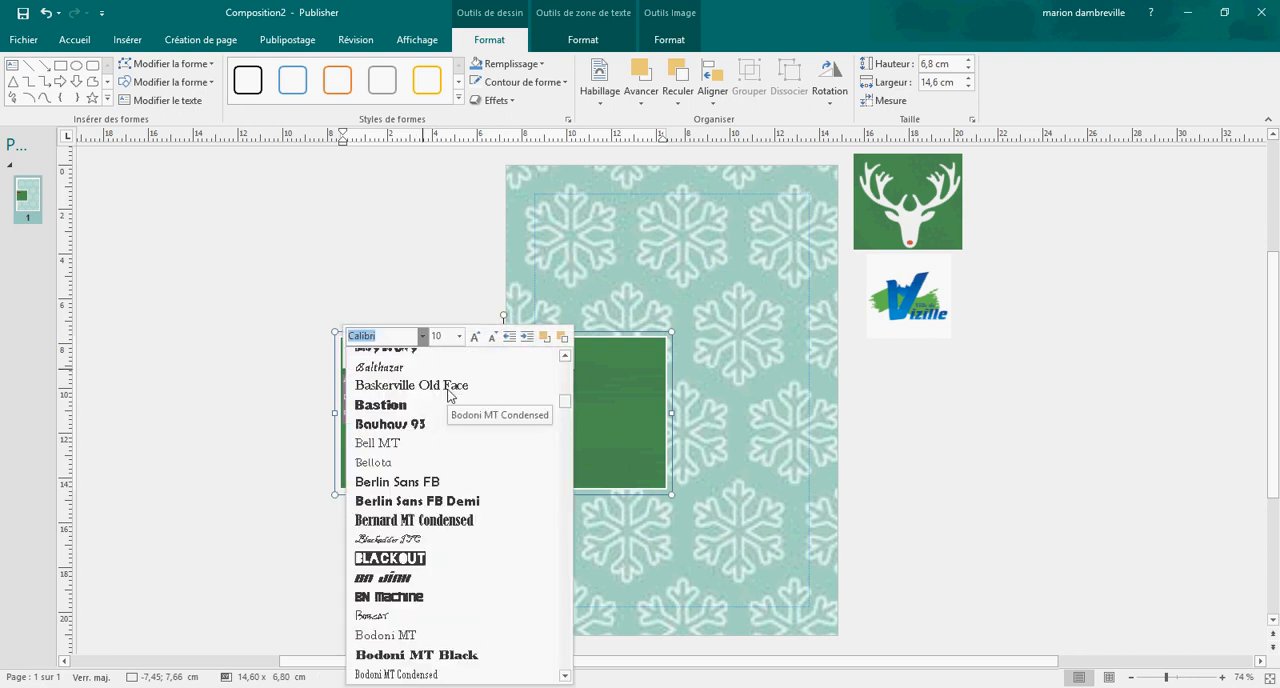
pyautogui.scroll(1, 449, 395)
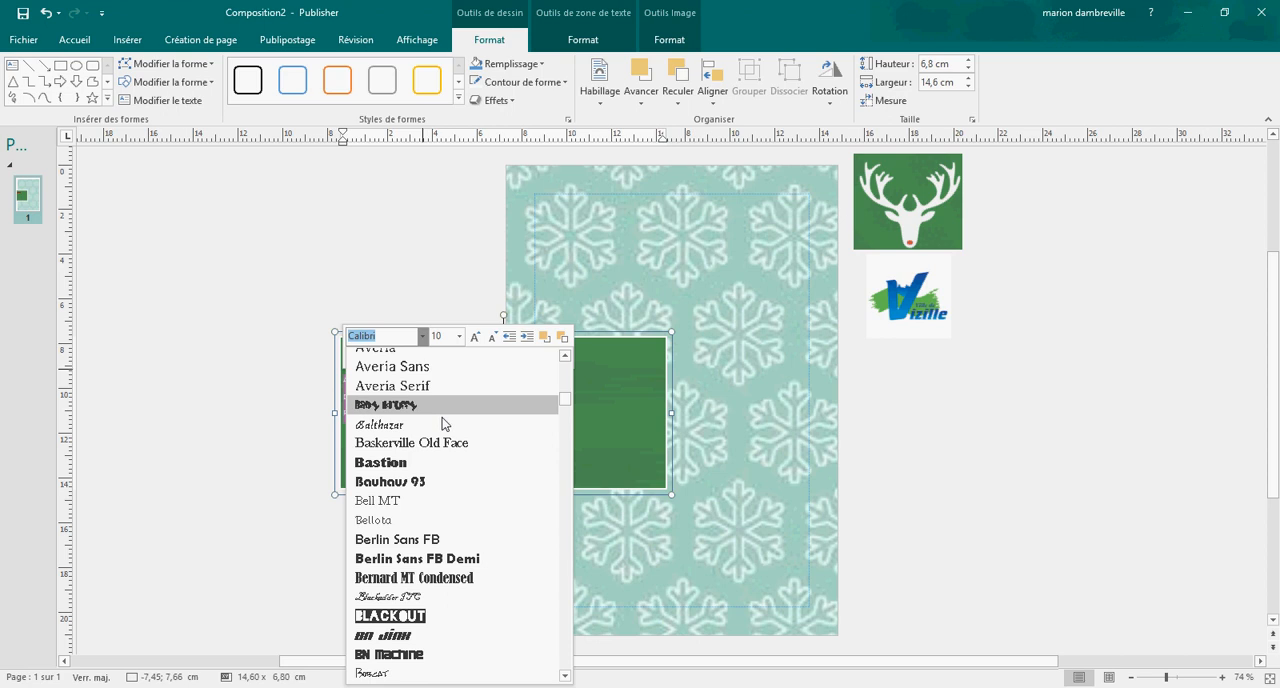
pyautogui.click(425, 483)
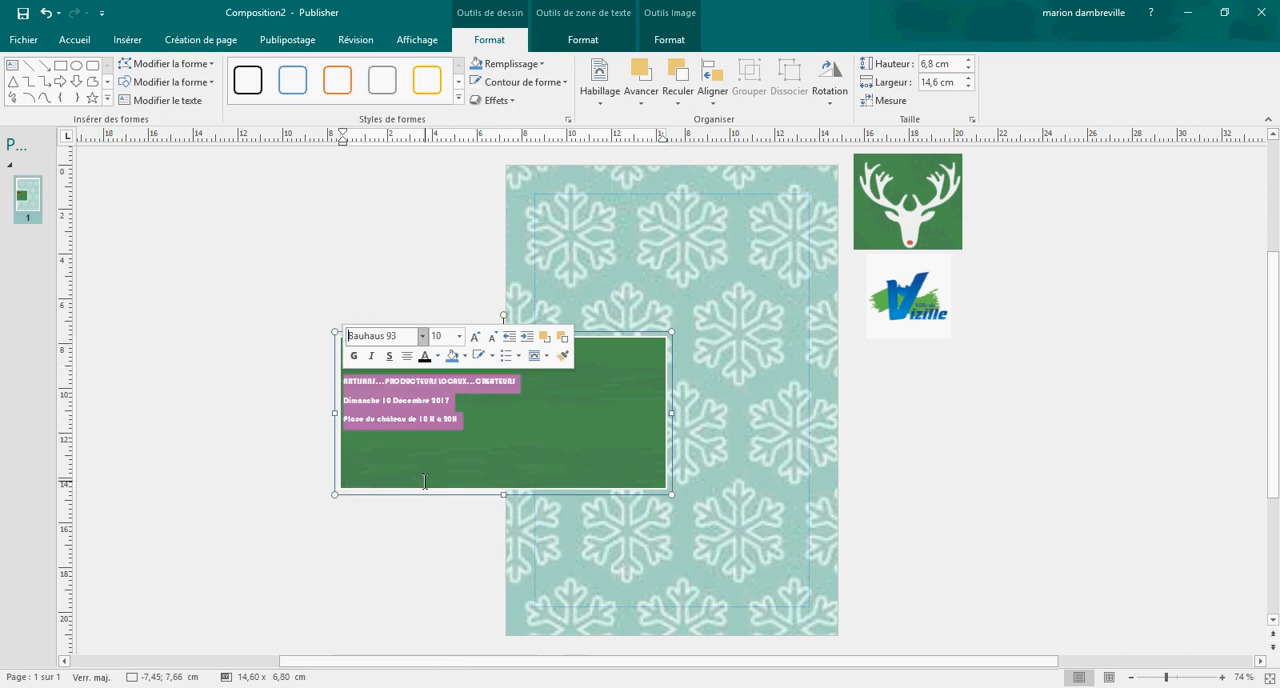
pyautogui.click(459, 337)
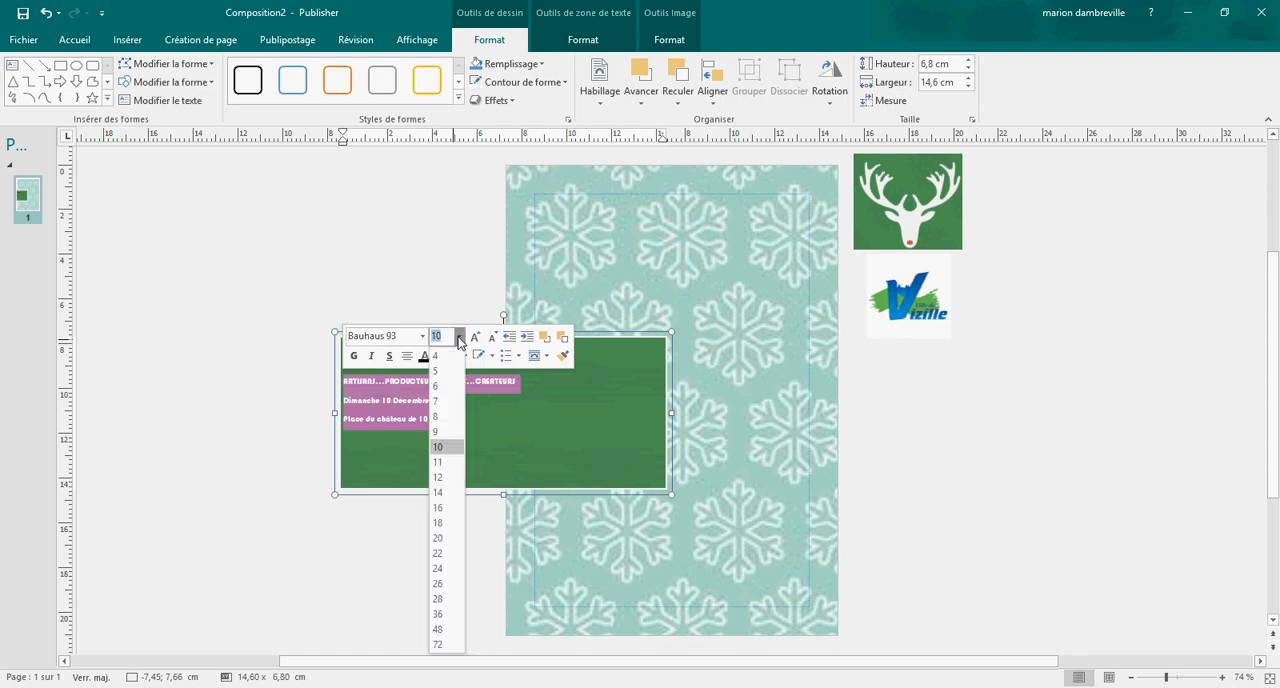
pyautogui.click(440, 523)
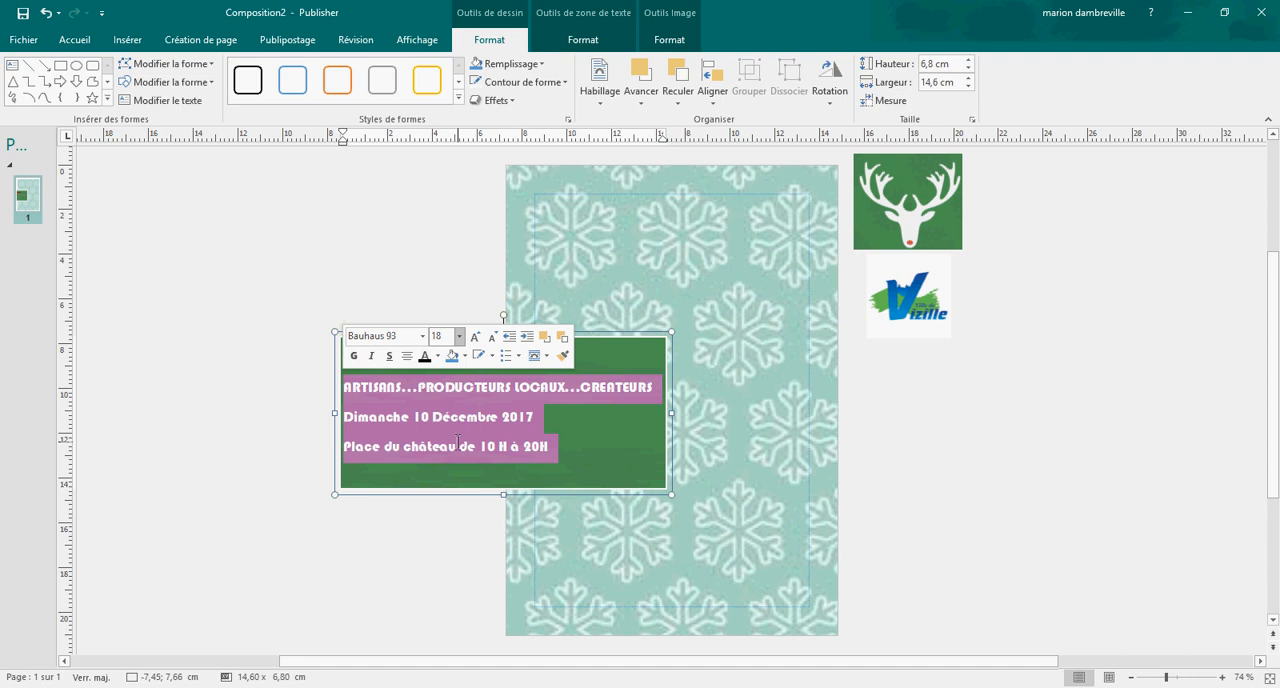
# Step: Colour the three lines below the title white and deselect them
pyautogui.click(463, 357)
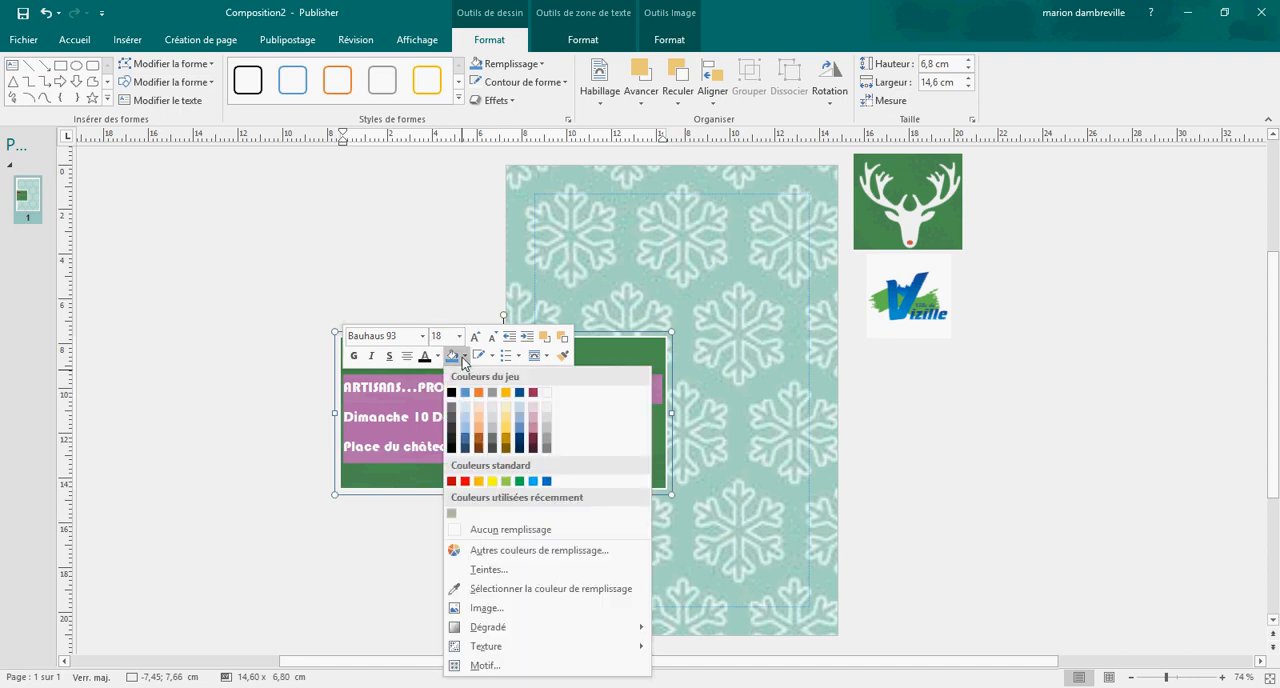
pyautogui.click(437, 358)
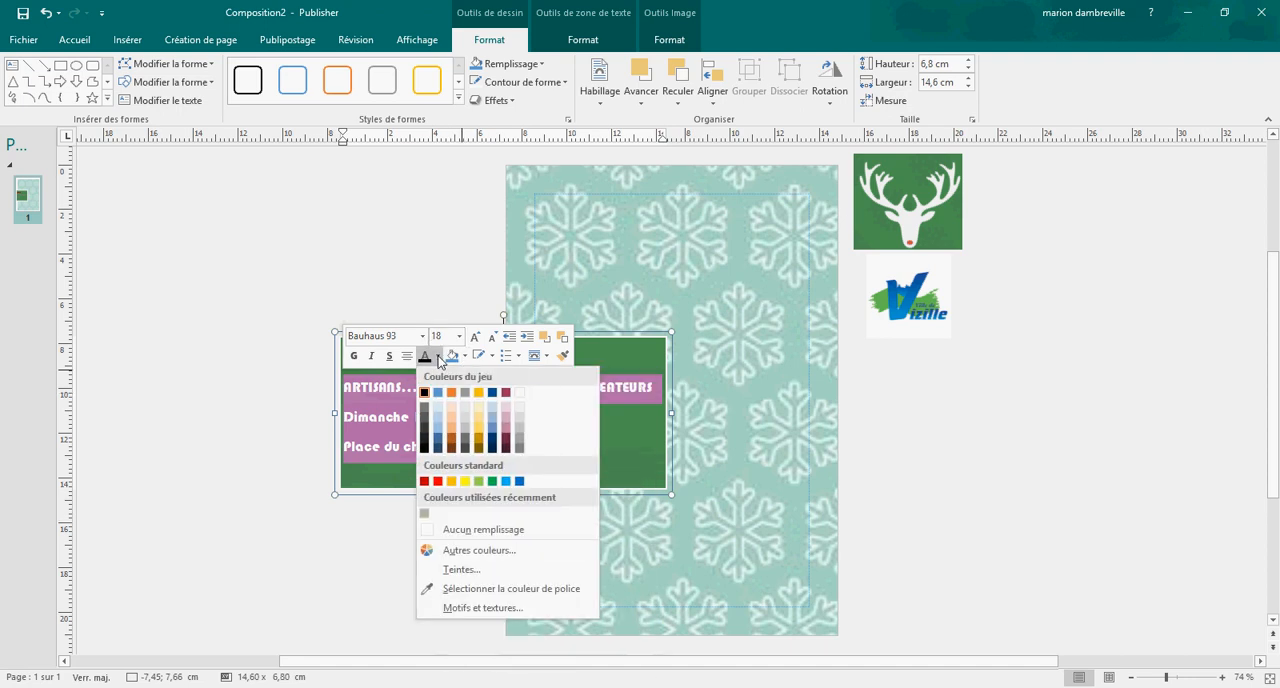
pyautogui.click(519, 402)
pyautogui.click(571, 453)
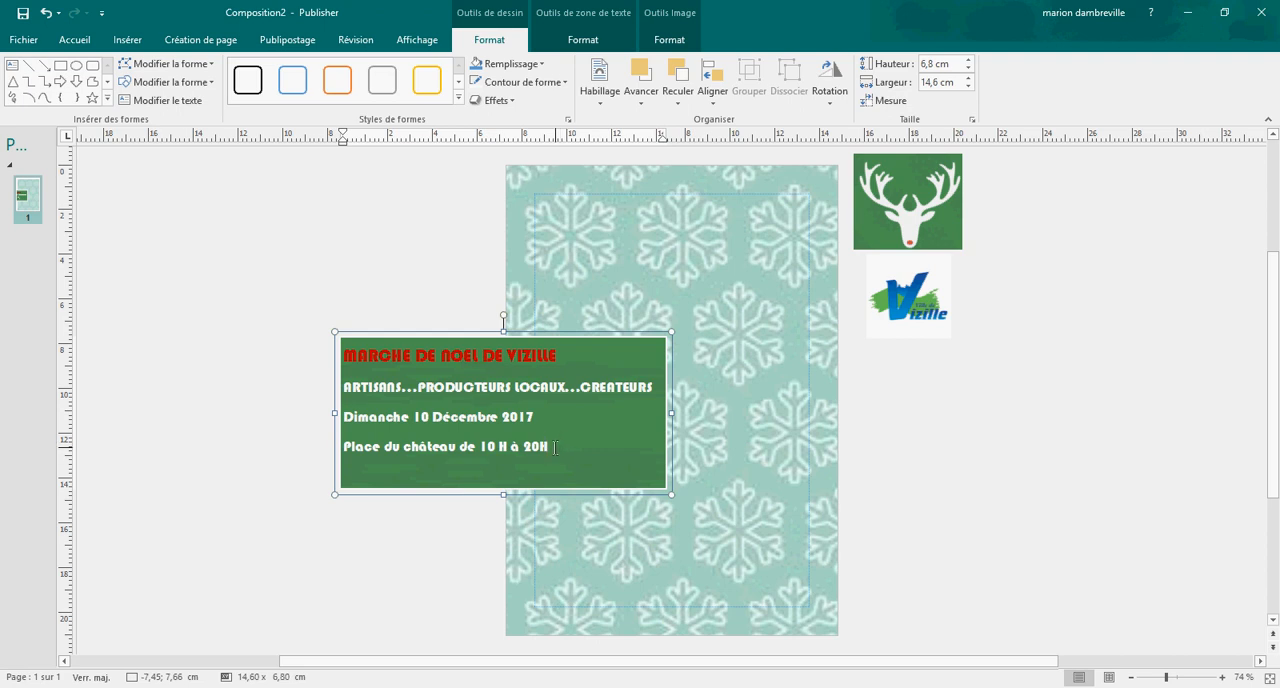
# Step: Centre all four text lines horizontally and vertically within the green rectangle and deselect it
pyautogui.moveTo(555, 447); pyautogui.dragTo(346, 359)
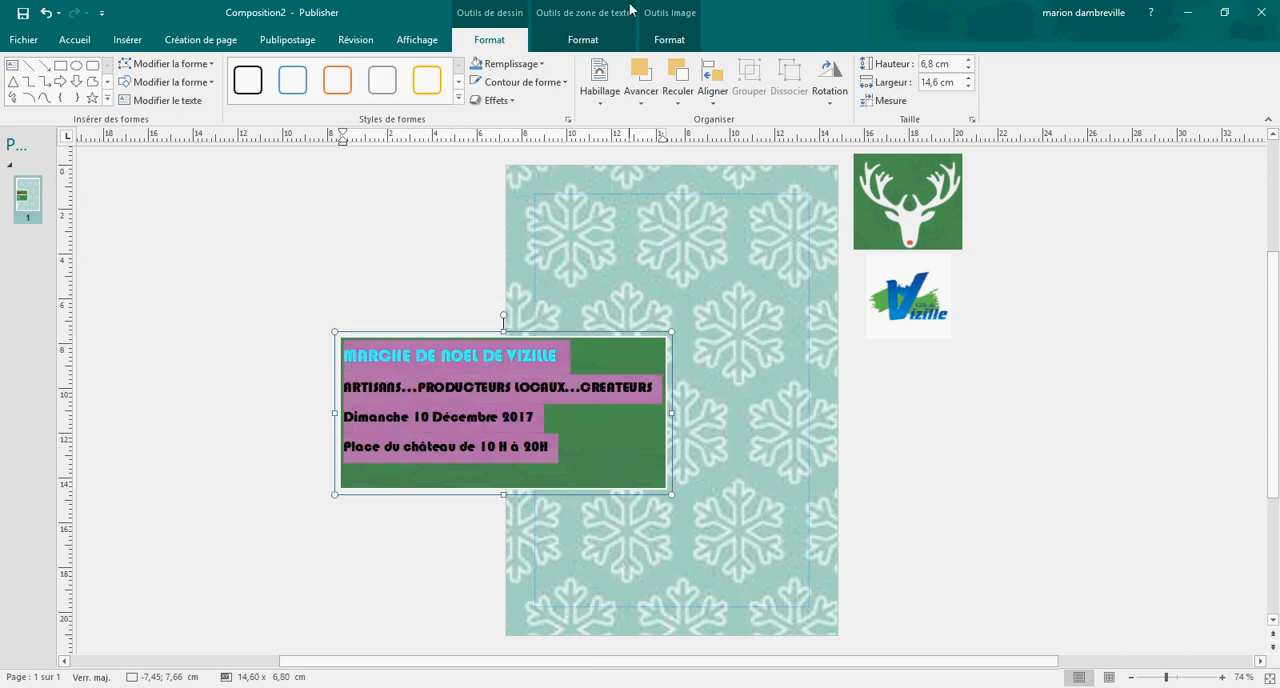
pyautogui.click(580, 41)
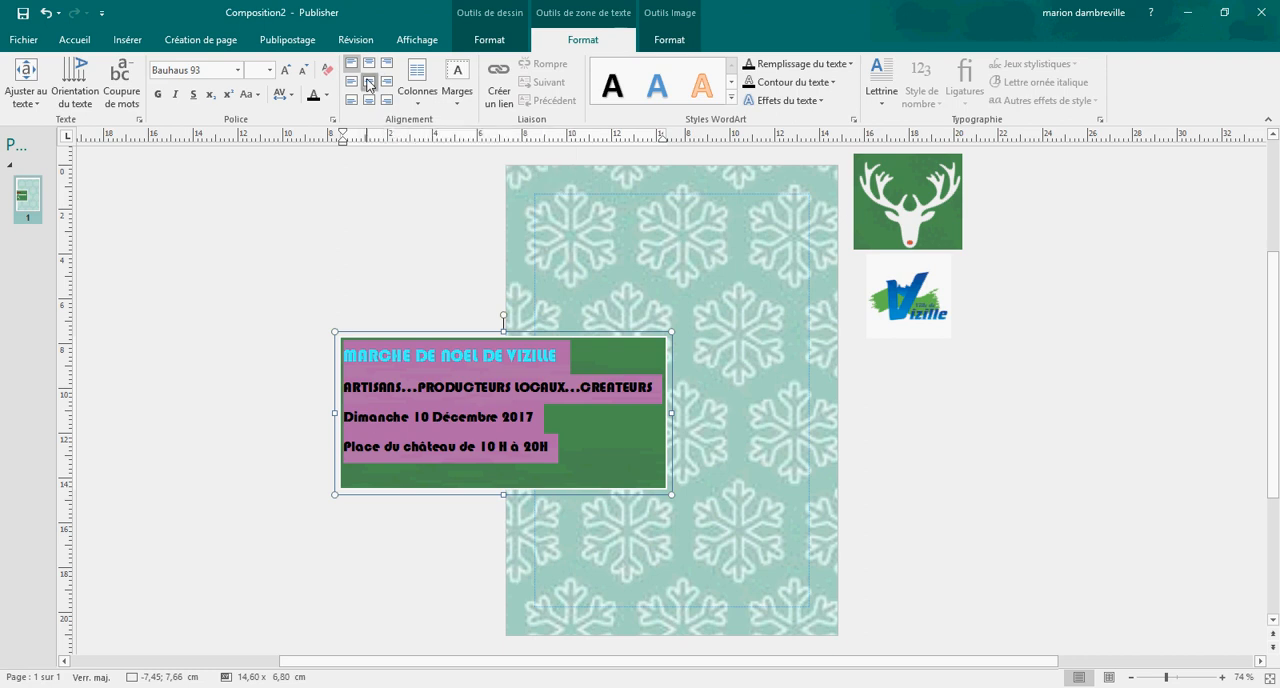
pyautogui.click(368, 84)
pyautogui.click(360, 228)
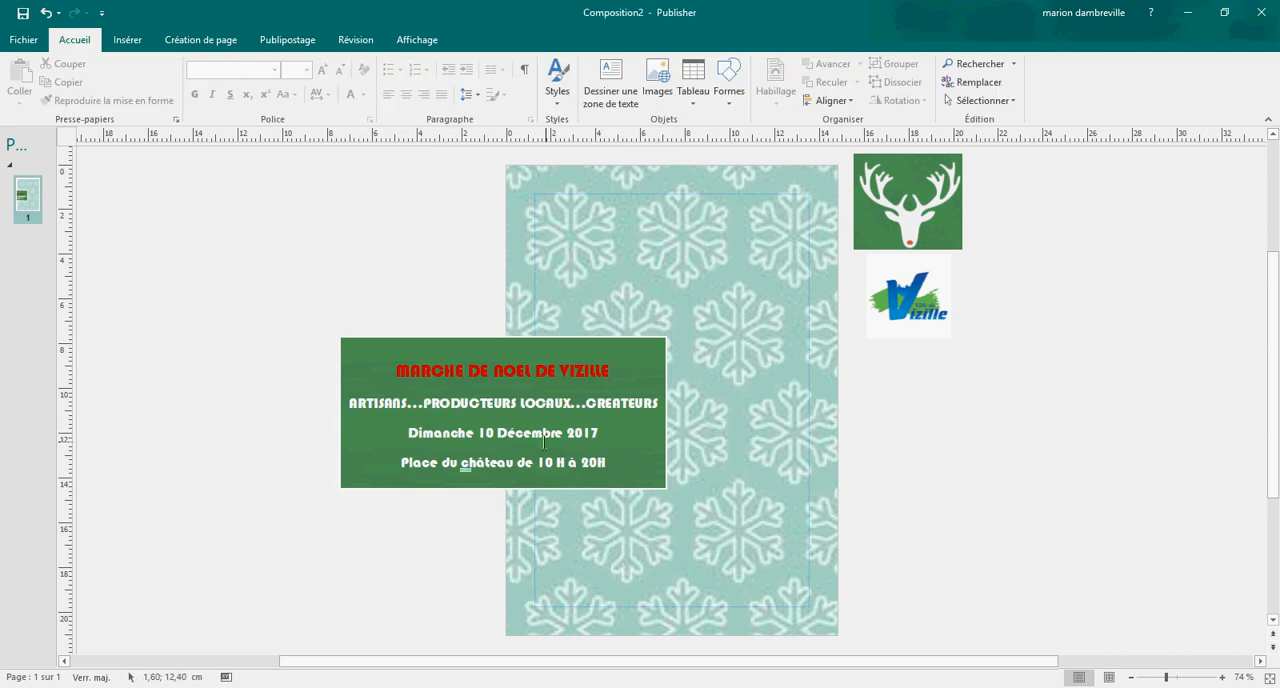
# Step: Move the green text rectangle onto the lower part of the flyer page, at about 0,16; 13,44 cm
pyautogui.click(526, 339)
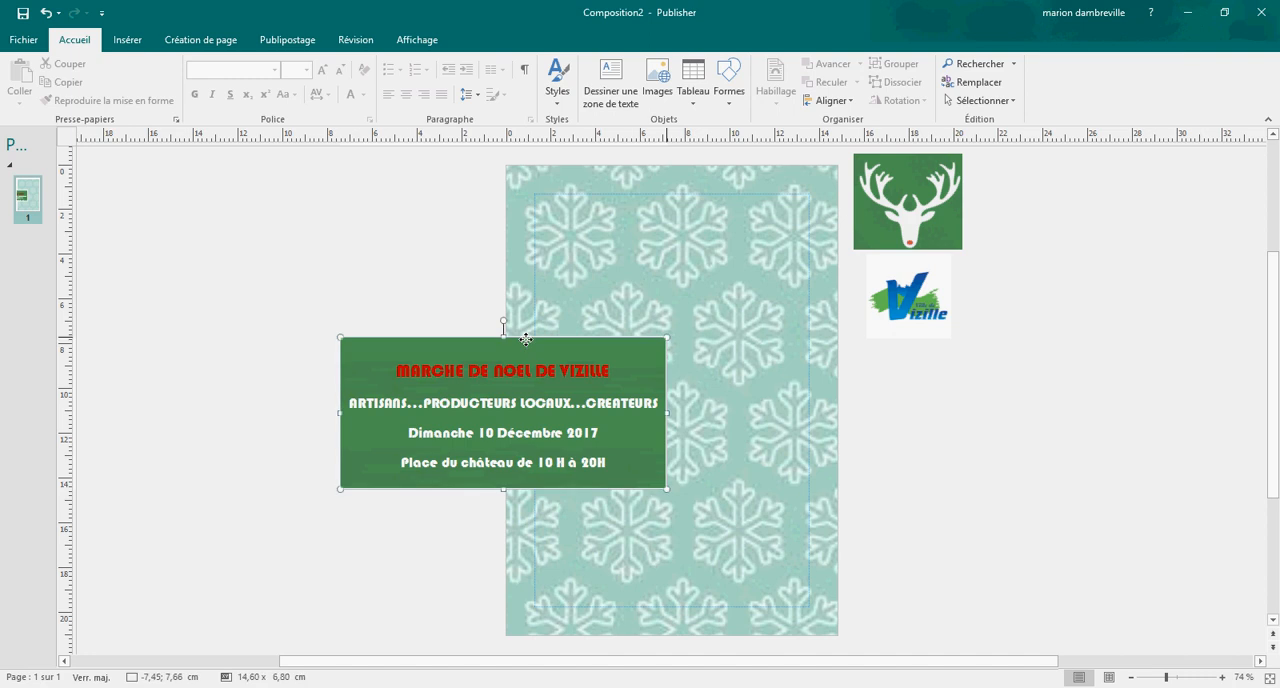
pyautogui.moveTo(526, 339); pyautogui.dragTo(695, 467)
pyautogui.click(695, 467)
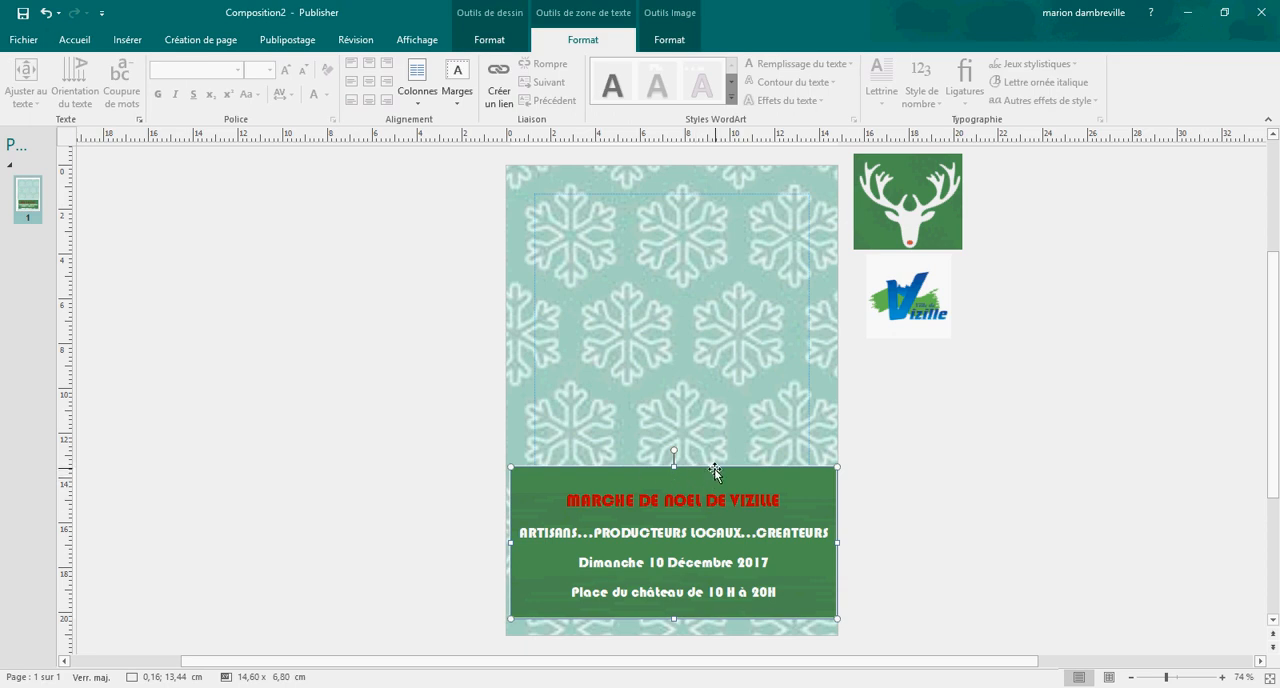
# Step: Reduce the green rectangle to 6,5 cm high and 14,2 cm wide and centre it between the page's side edges near the bottom
pyautogui.click(716, 467)
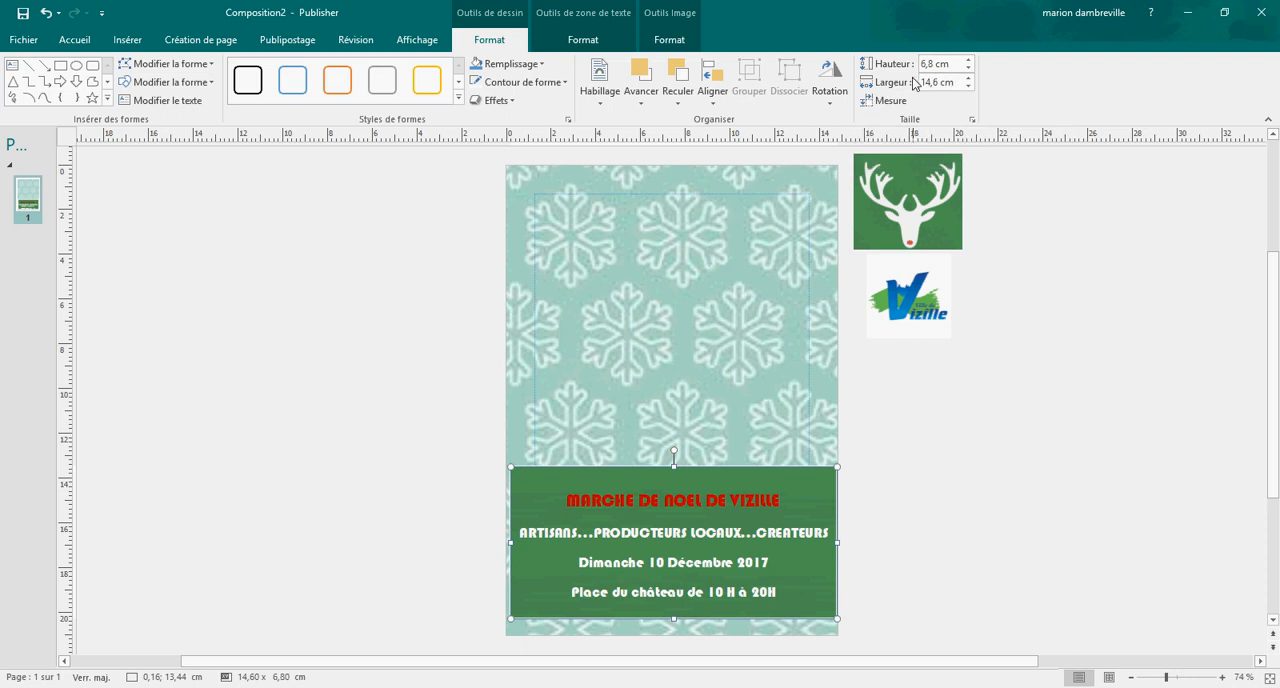
pyautogui.click(966, 70)
pyautogui.click(966, 70)
pyautogui.click(966, 70)
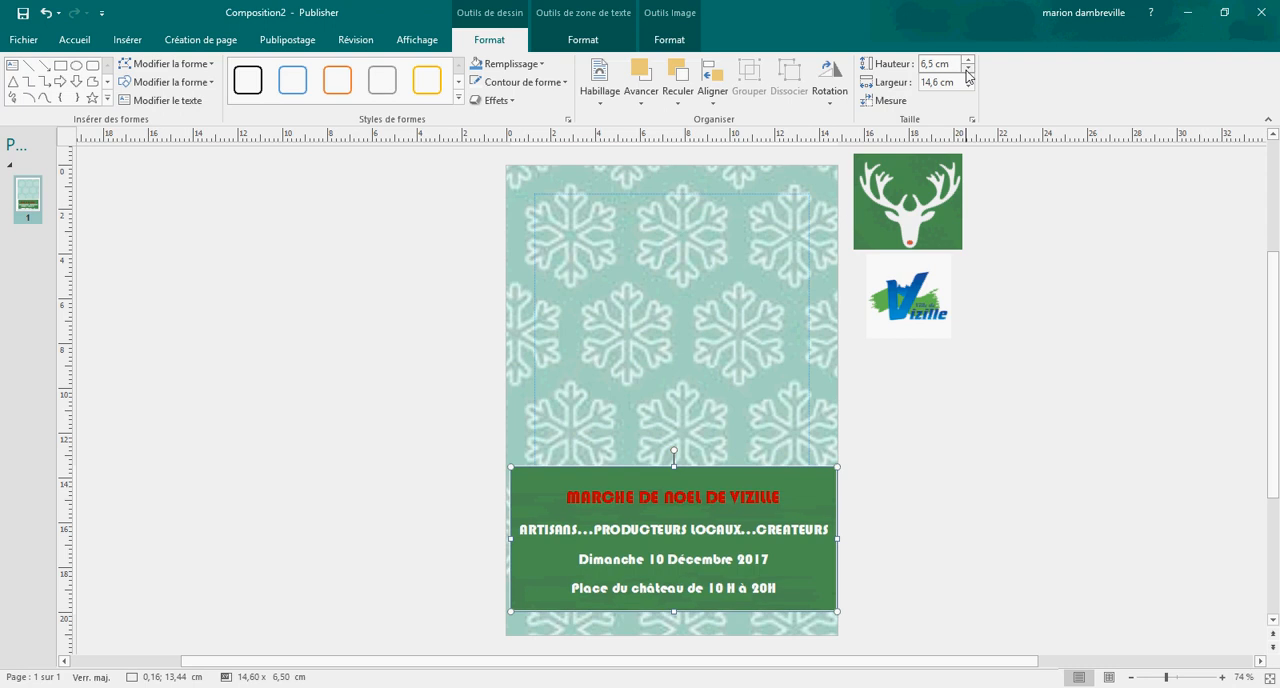
pyautogui.click(968, 87)
pyautogui.click(968, 87)
pyautogui.click(968, 87)
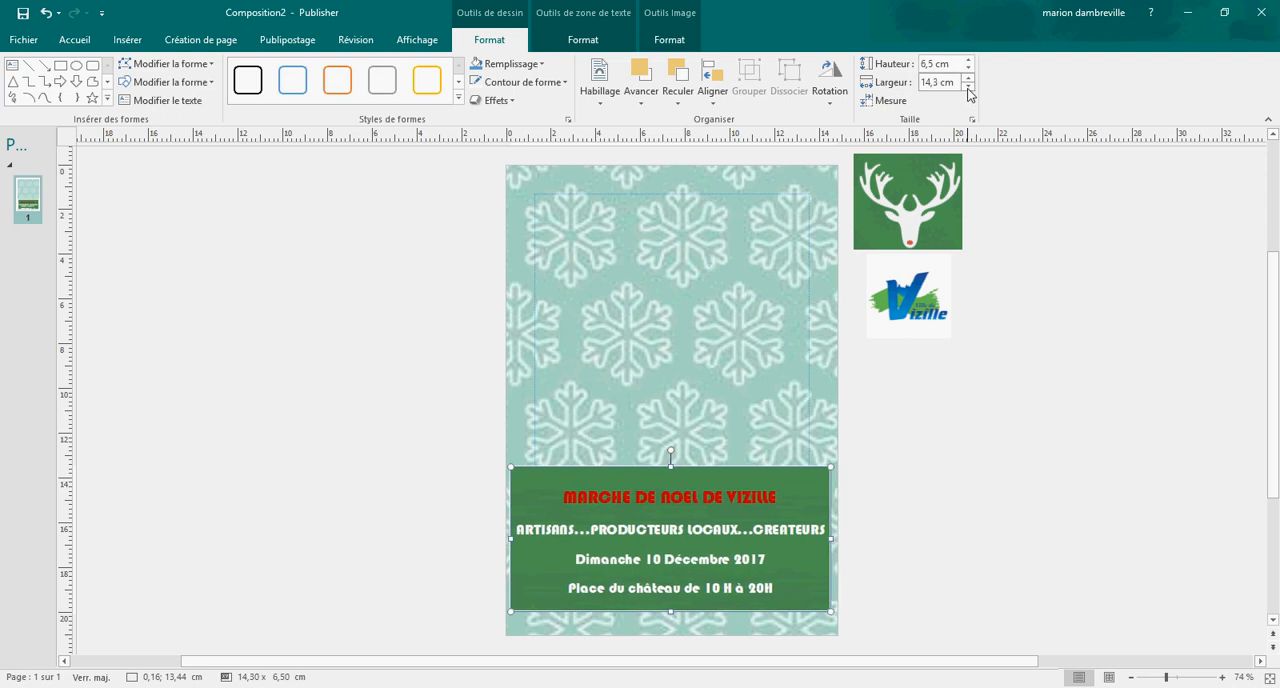
pyautogui.click(968, 87)
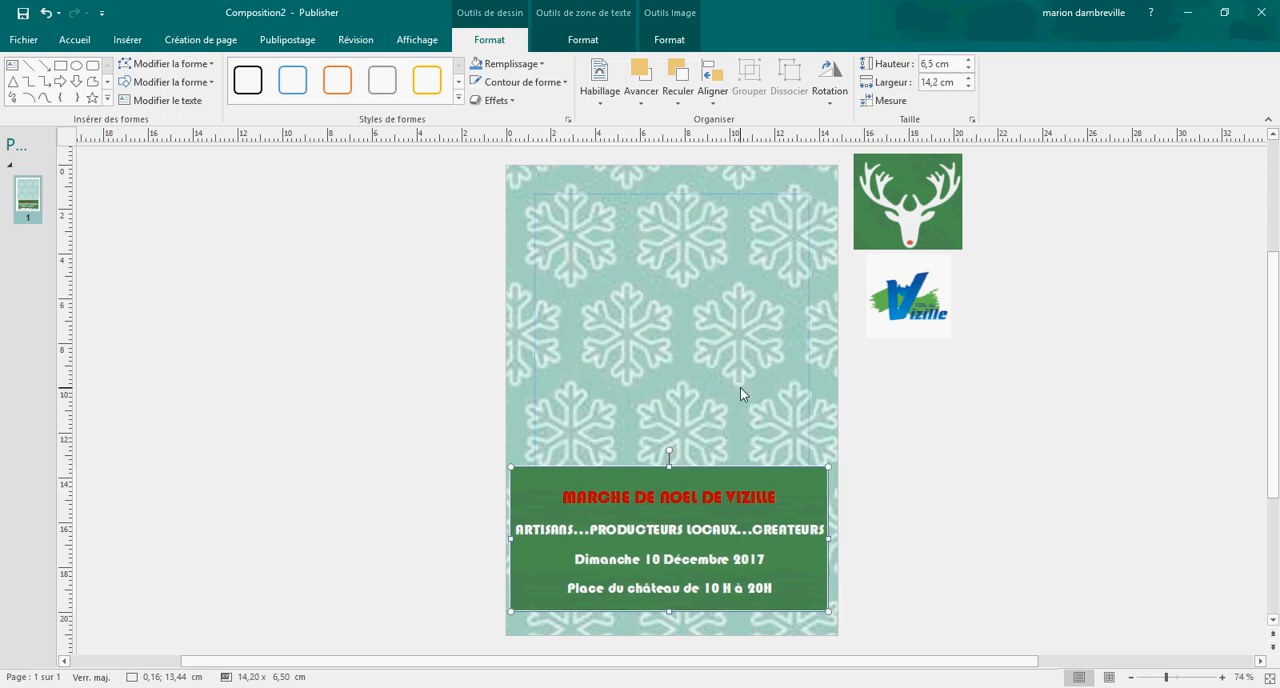
pyautogui.moveTo(714, 467); pyautogui.dragTo(719, 478)
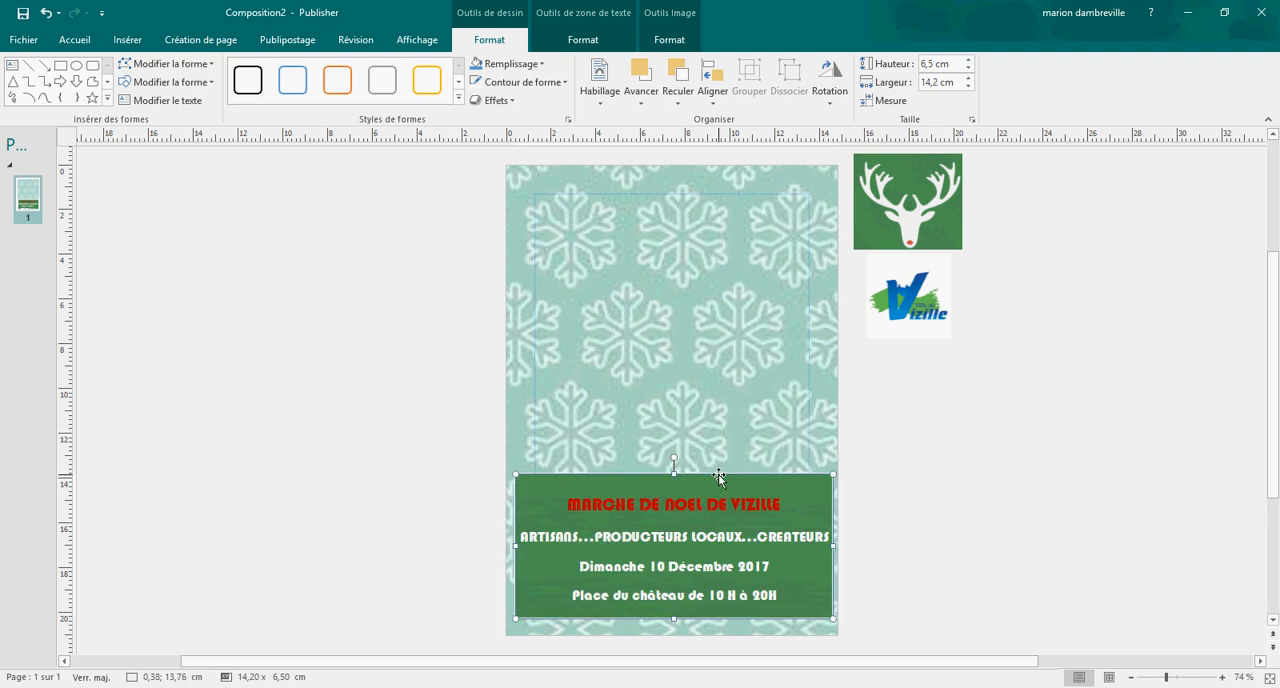
pyautogui.click(923, 511)
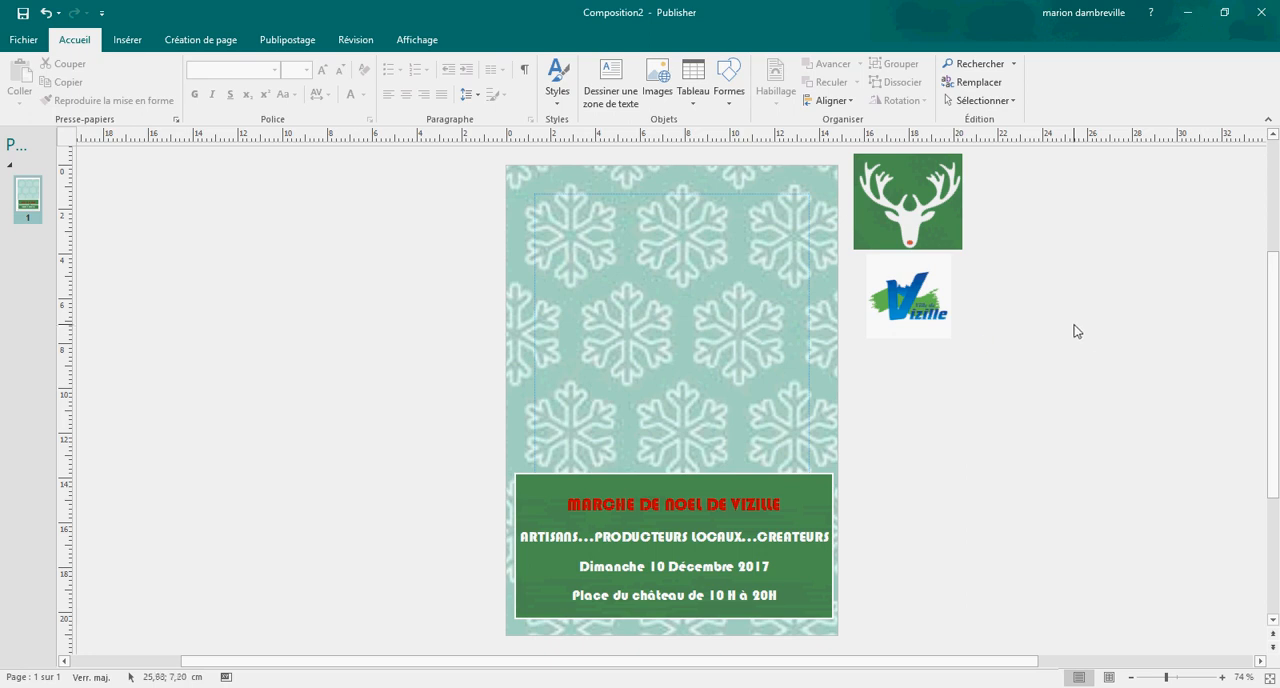
# Step: Reduce the Vizille logo to 2 cm high and 2 cm wide
pyautogui.click(903, 291)
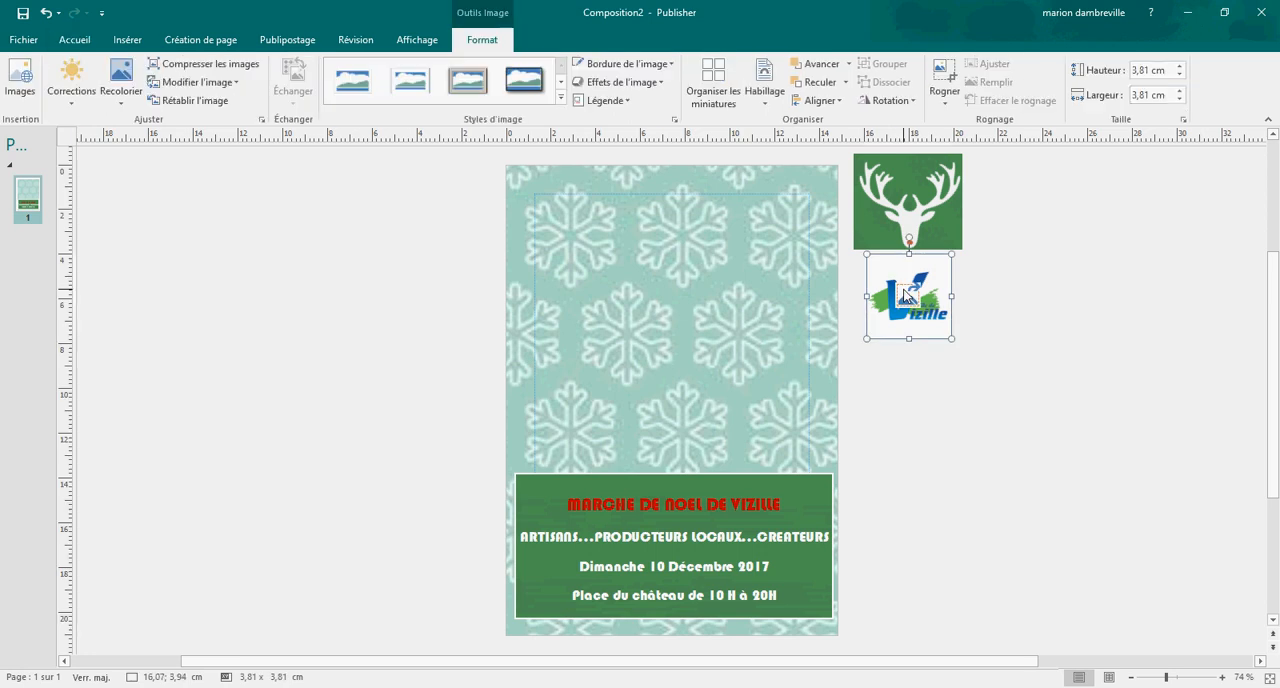
pyautogui.click(1179, 80)
pyautogui.click(1179, 80)
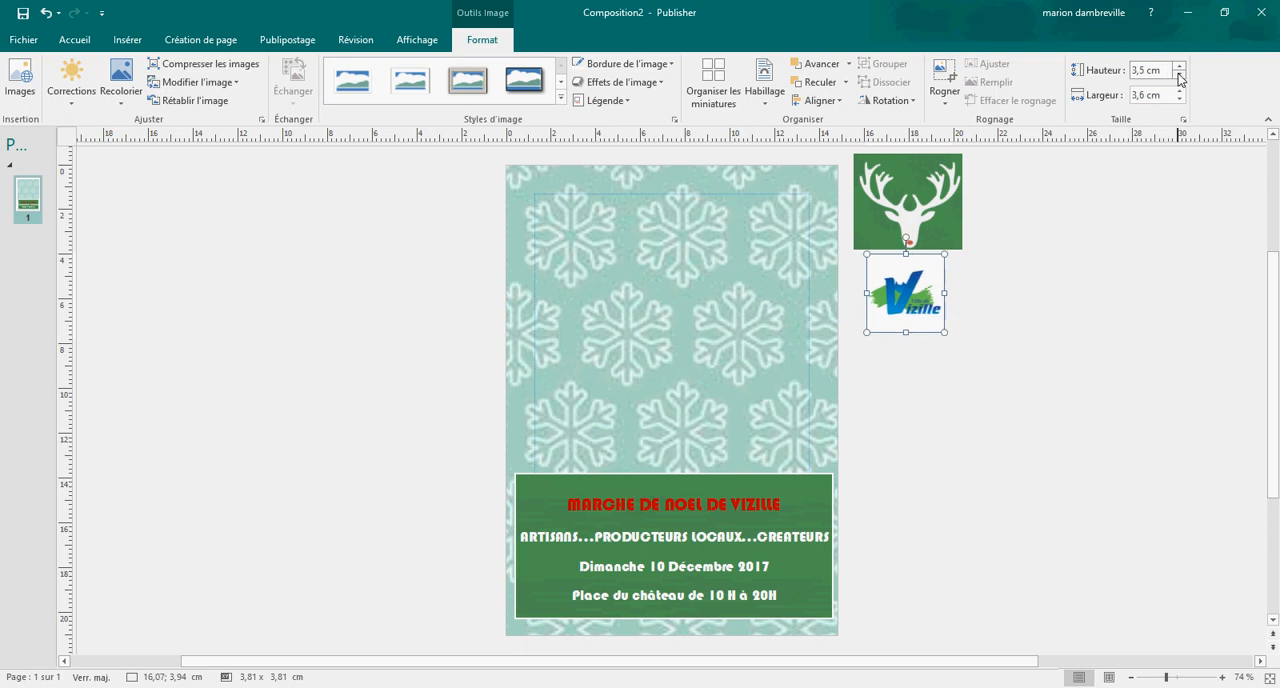
pyautogui.click(1179, 80)
pyautogui.click(1179, 80)
pyautogui.click(1179, 80)
pyautogui.click(1179, 80)
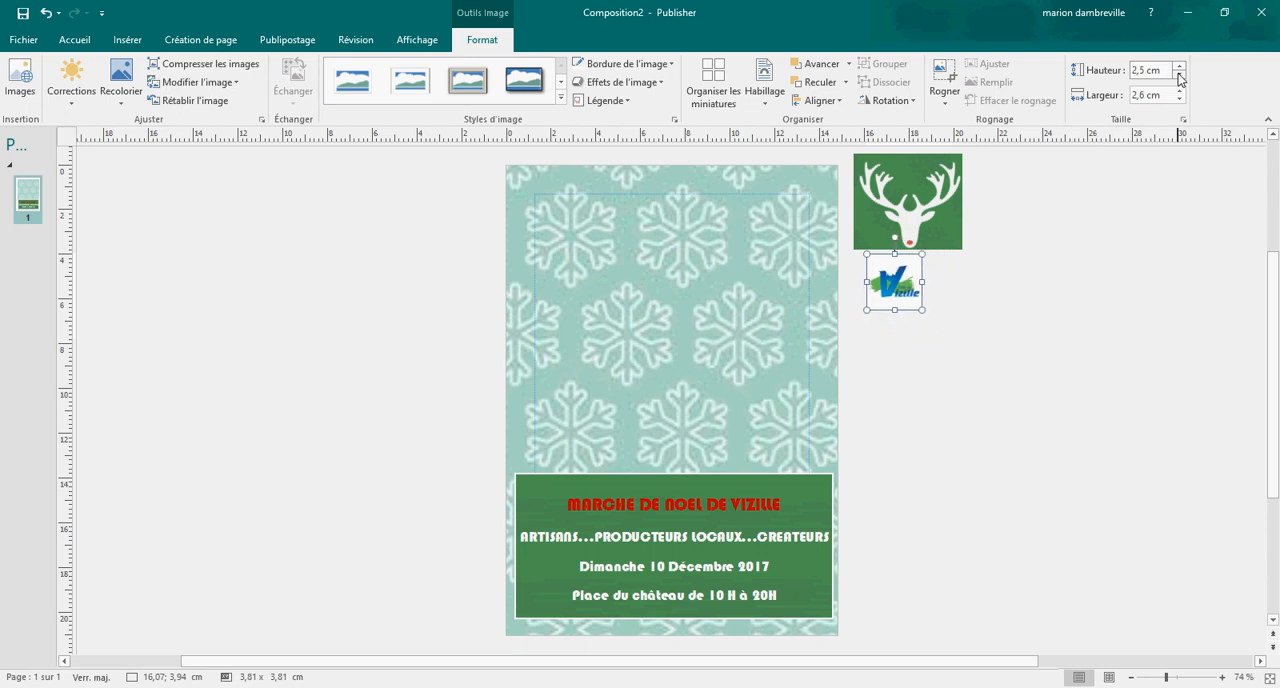
pyautogui.click(1179, 80)
pyautogui.click(1179, 80)
pyautogui.click(1179, 80)
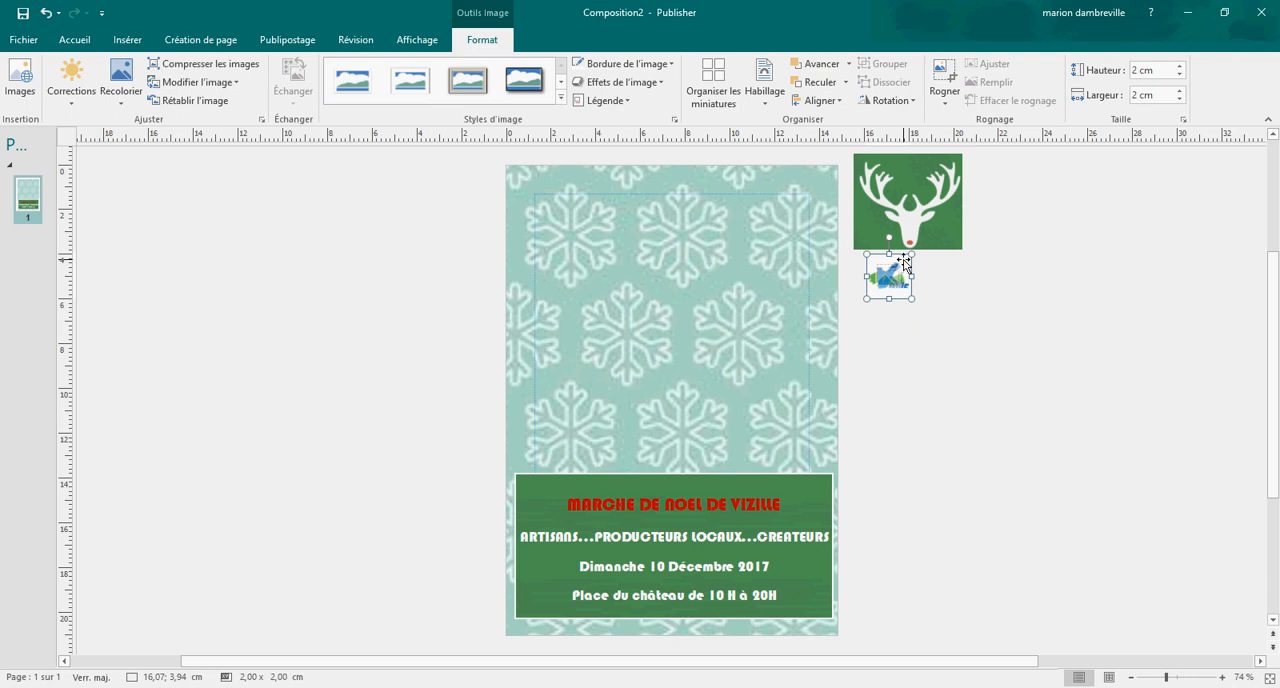
# Step: Place the Vizille logo over the green rectangle's lower-right corner and bring it to the front
pyautogui.moveTo(903, 261); pyautogui.dragTo(826, 590)
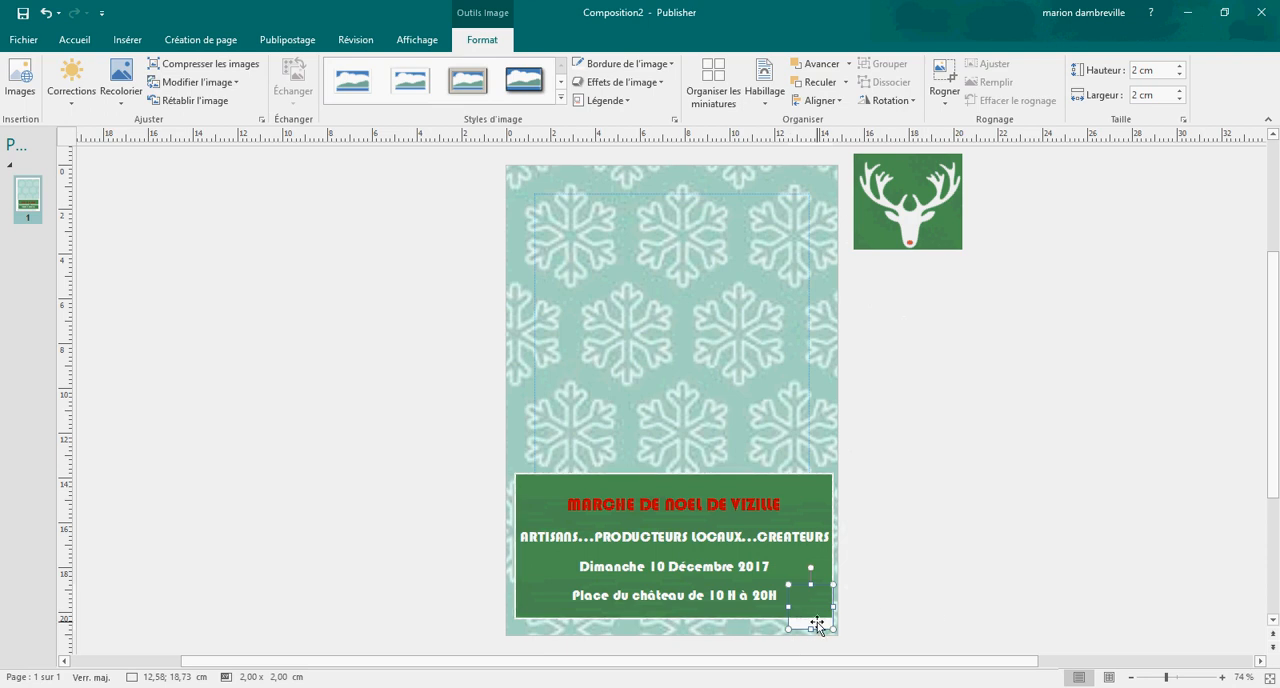
pyautogui.click(848, 66)
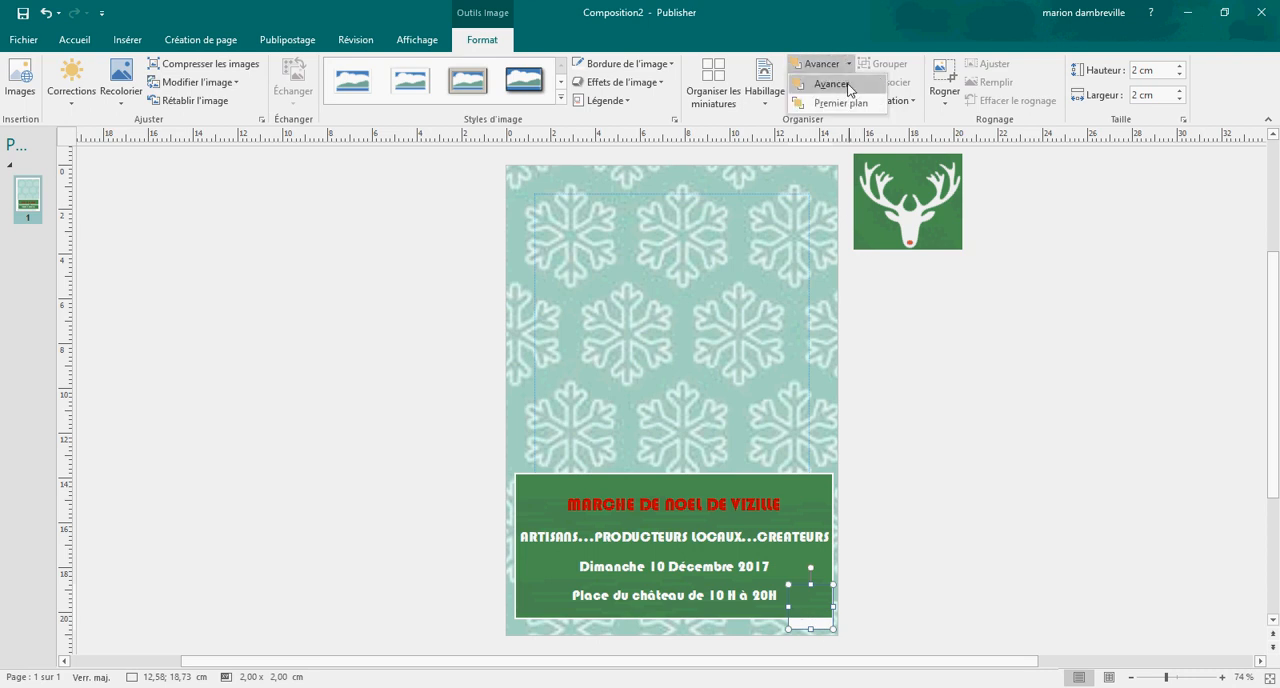
pyautogui.click(852, 104)
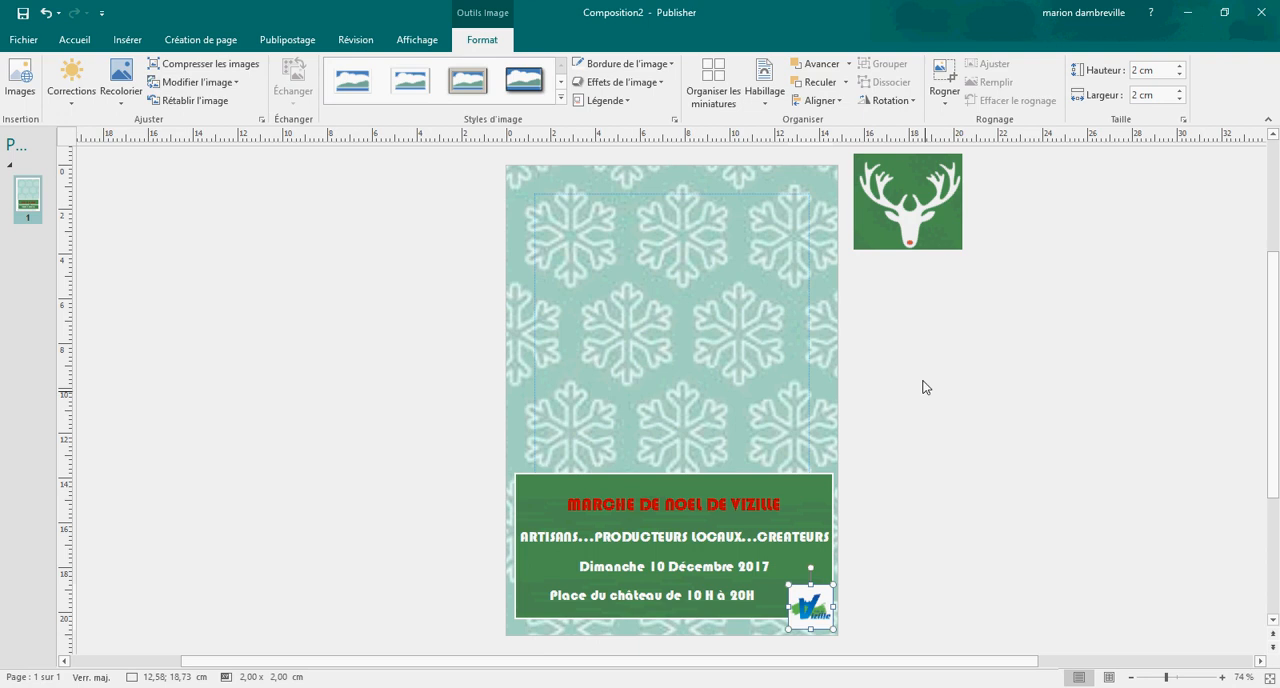
pyautogui.click(1124, 596)
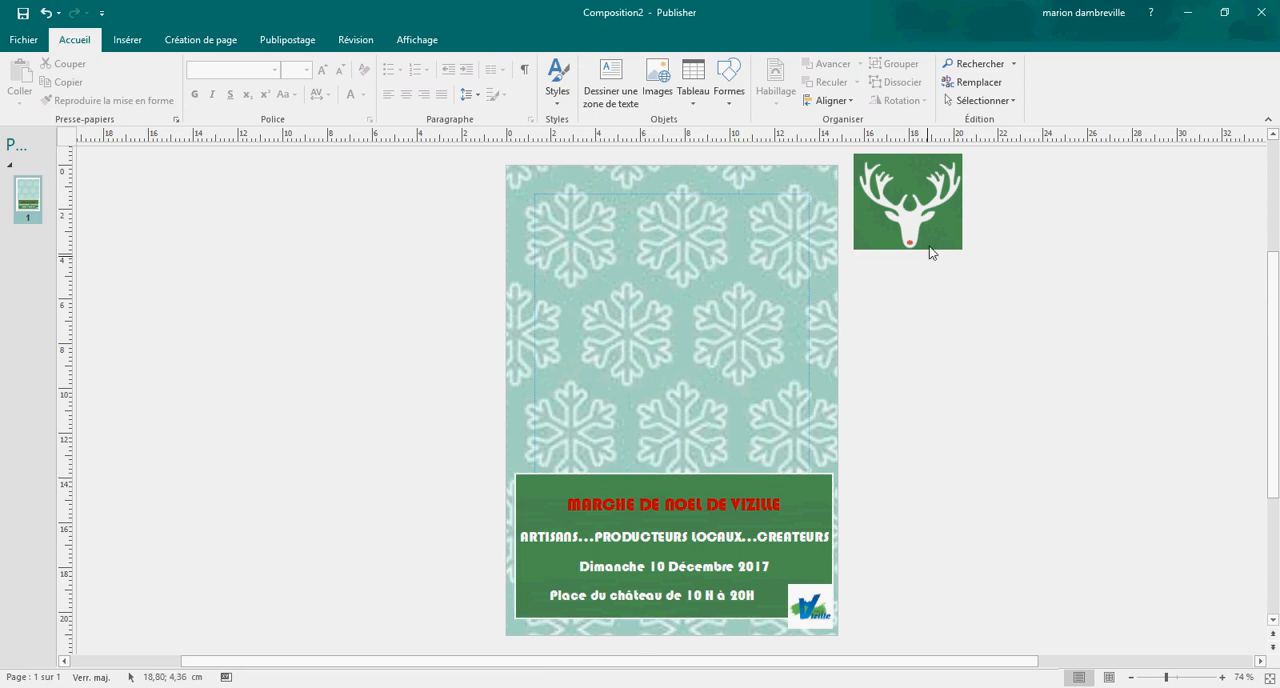
# Step: Move the stag head picture from beside the page onto the flyer's upper part, at about 5,02; 2,13 cm
pyautogui.moveTo(928, 183); pyautogui.dragTo(694, 242)
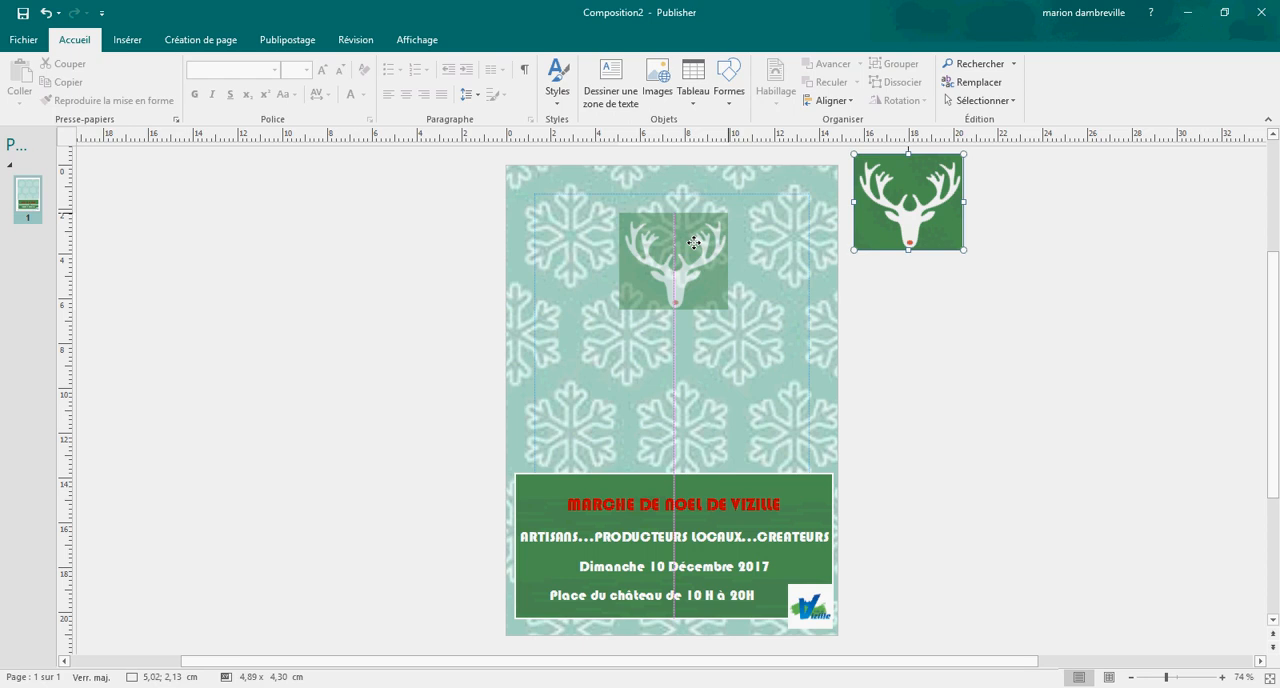
pyautogui.moveTo(694, 242); pyautogui.dragTo(694, 243)
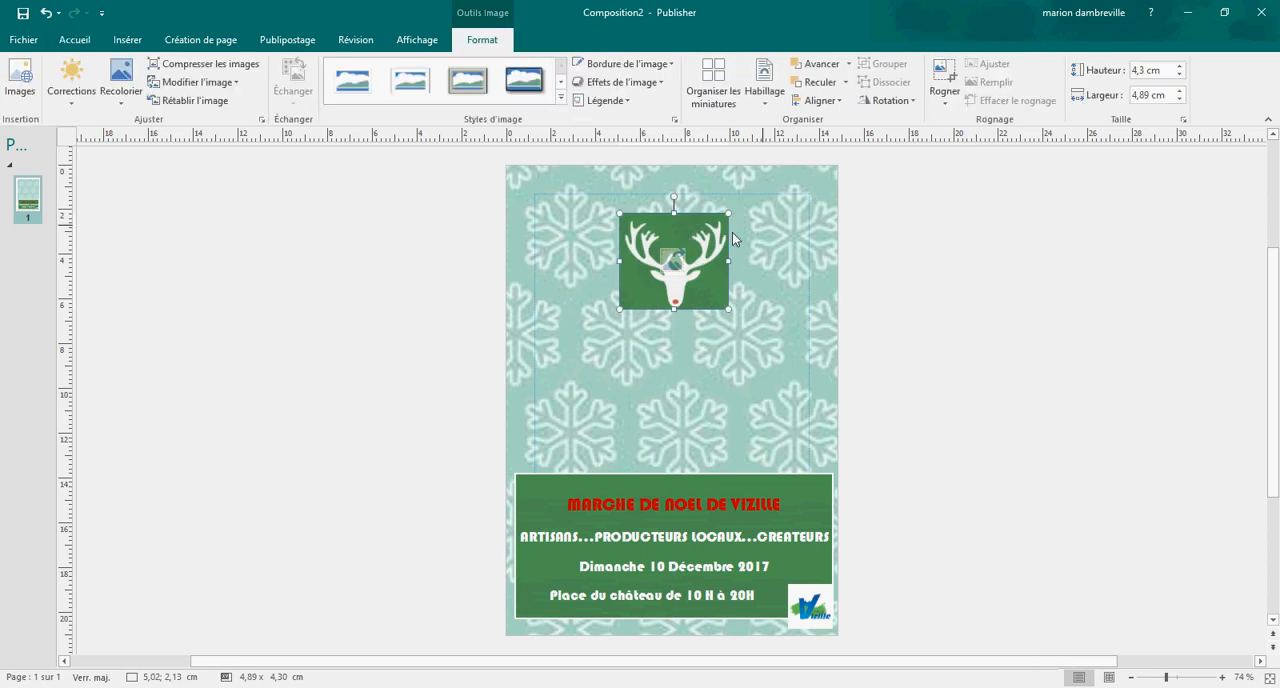
# Step: Enlarge the stag head picture to 8,4 cm high and 9,55 cm wide and centre it across the upper part of the page
pyautogui.click(1182, 66)
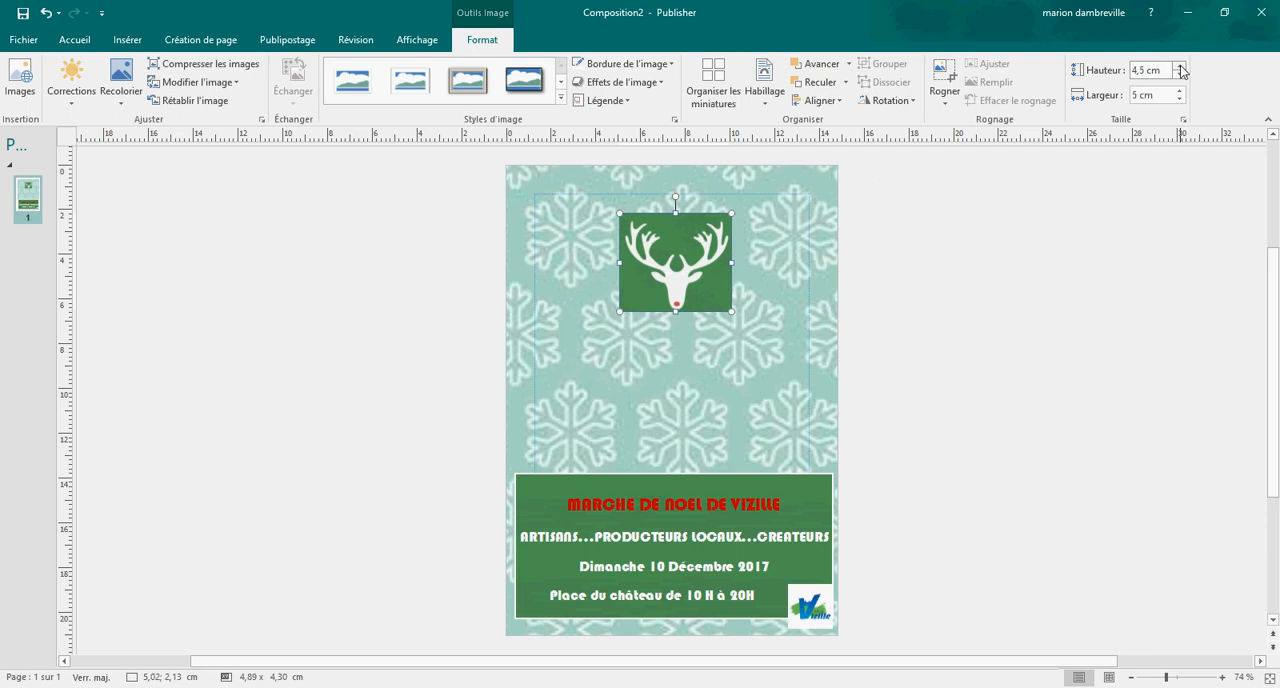
pyautogui.click(1182, 66)
pyautogui.click(1182, 66)
pyautogui.click(1182, 66)
pyautogui.click(1182, 67)
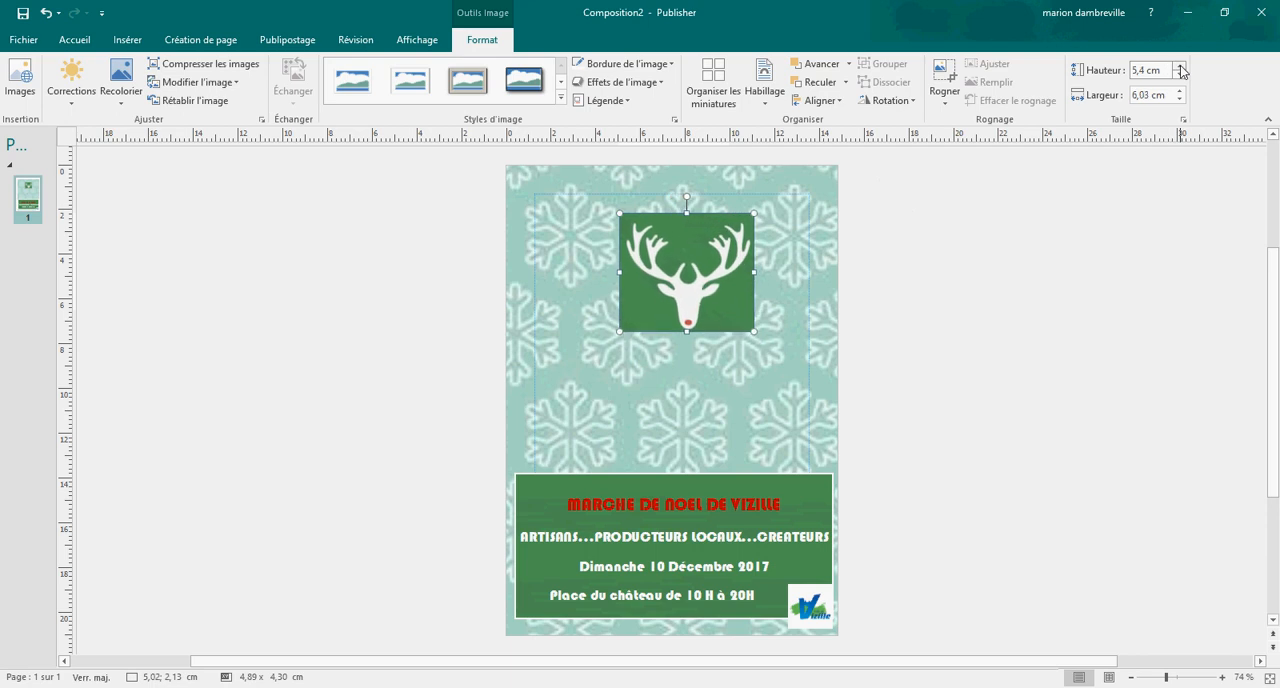
pyautogui.click(1182, 67)
pyautogui.click(1182, 67)
pyautogui.click(1182, 67)
pyautogui.click(1182, 67)
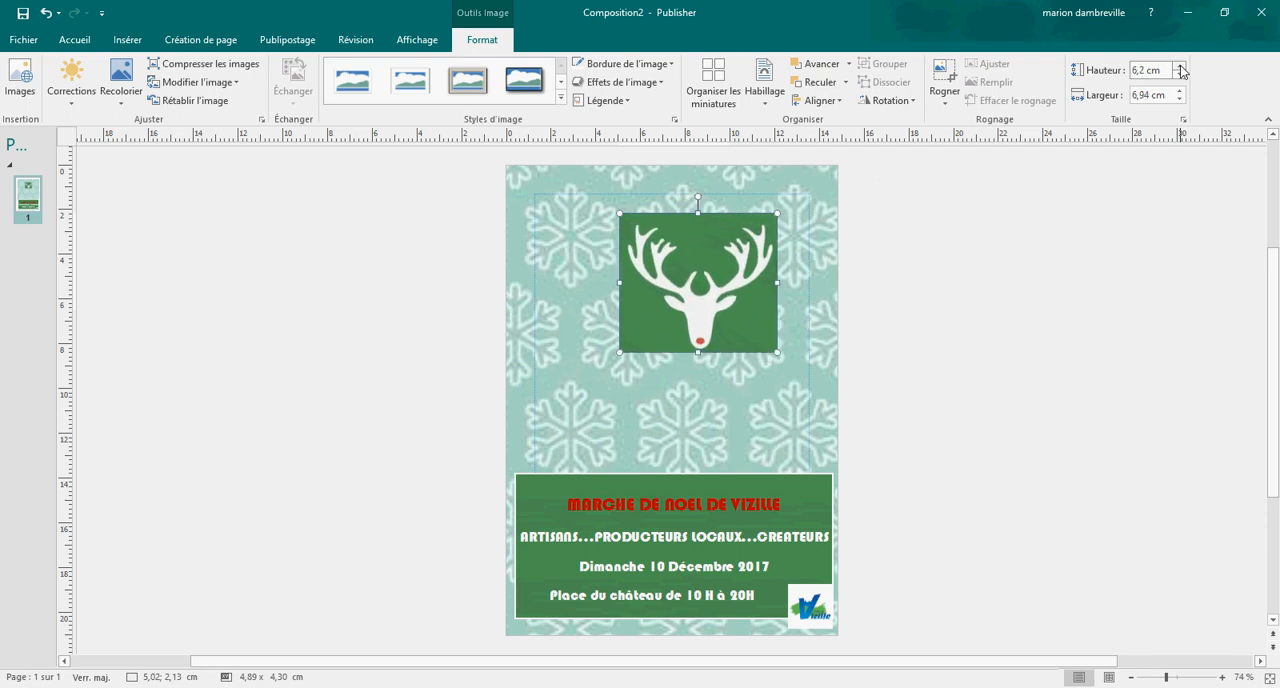
pyautogui.click(1182, 67)
pyautogui.click(1182, 67)
pyautogui.click(1182, 67)
pyautogui.click(1182, 67)
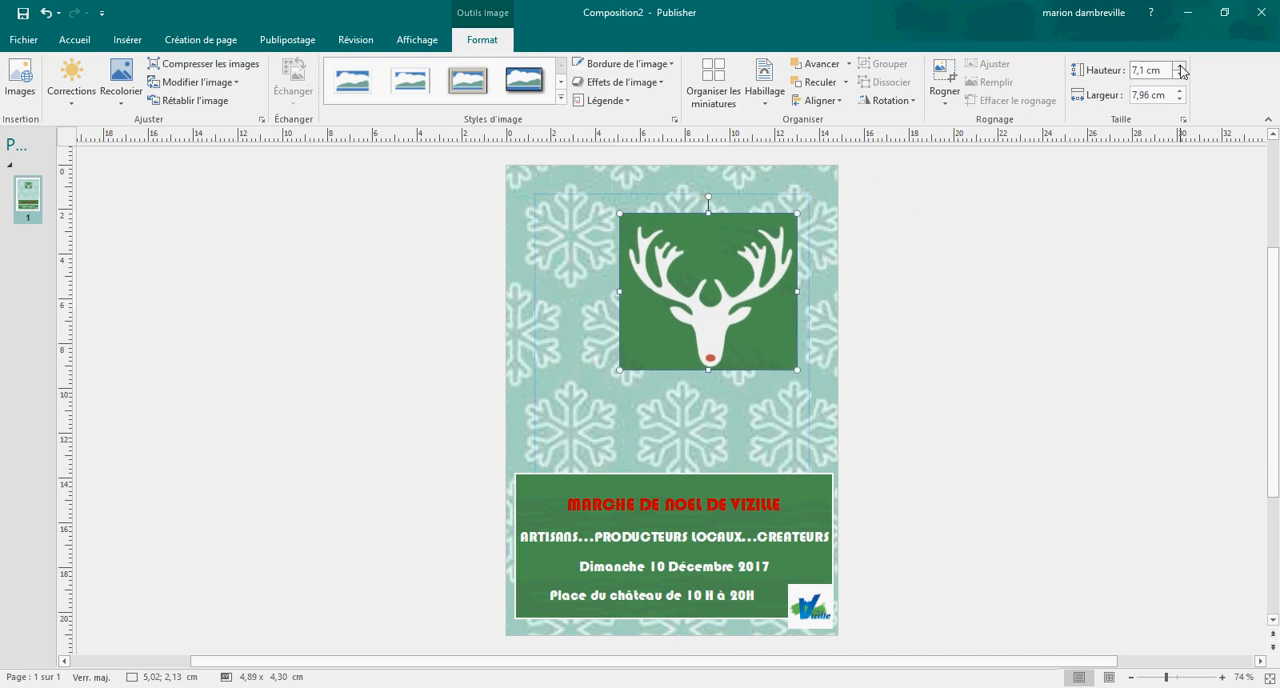
pyautogui.click(1182, 67)
pyautogui.click(1182, 67)
pyautogui.click(1182, 67)
pyautogui.click(1182, 67)
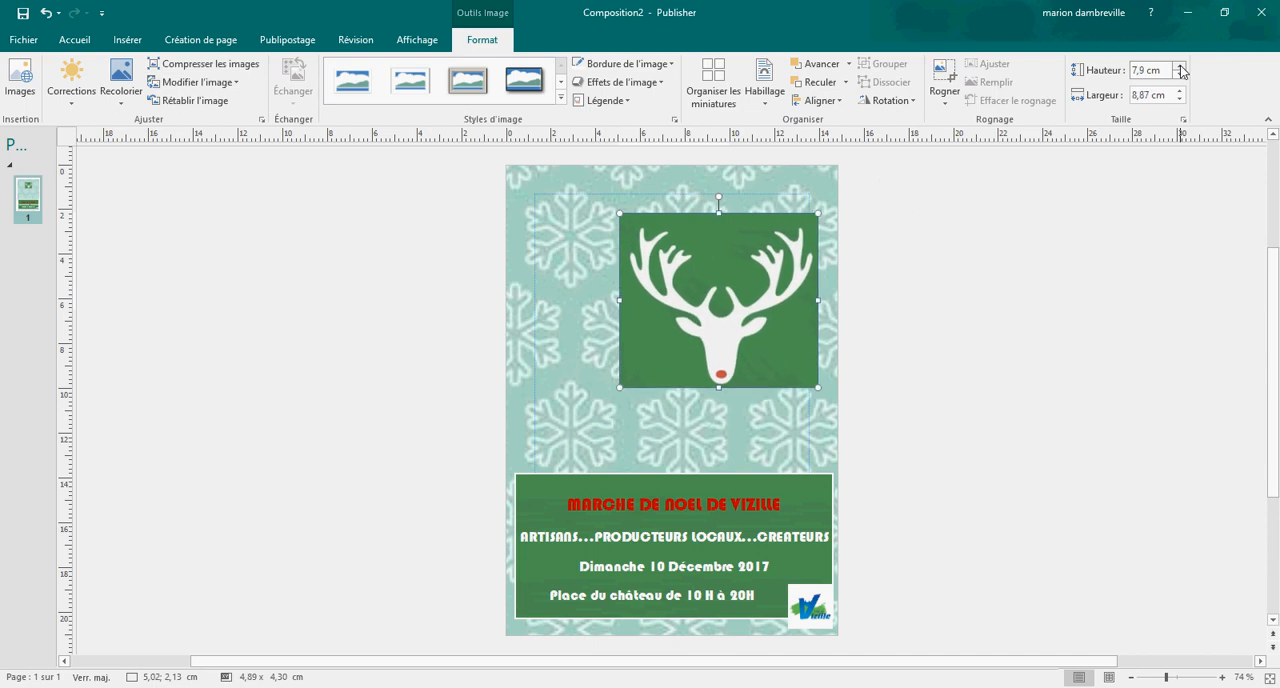
pyautogui.click(1182, 67)
pyautogui.click(1182, 67)
pyautogui.click(1182, 67)
pyautogui.click(1182, 67)
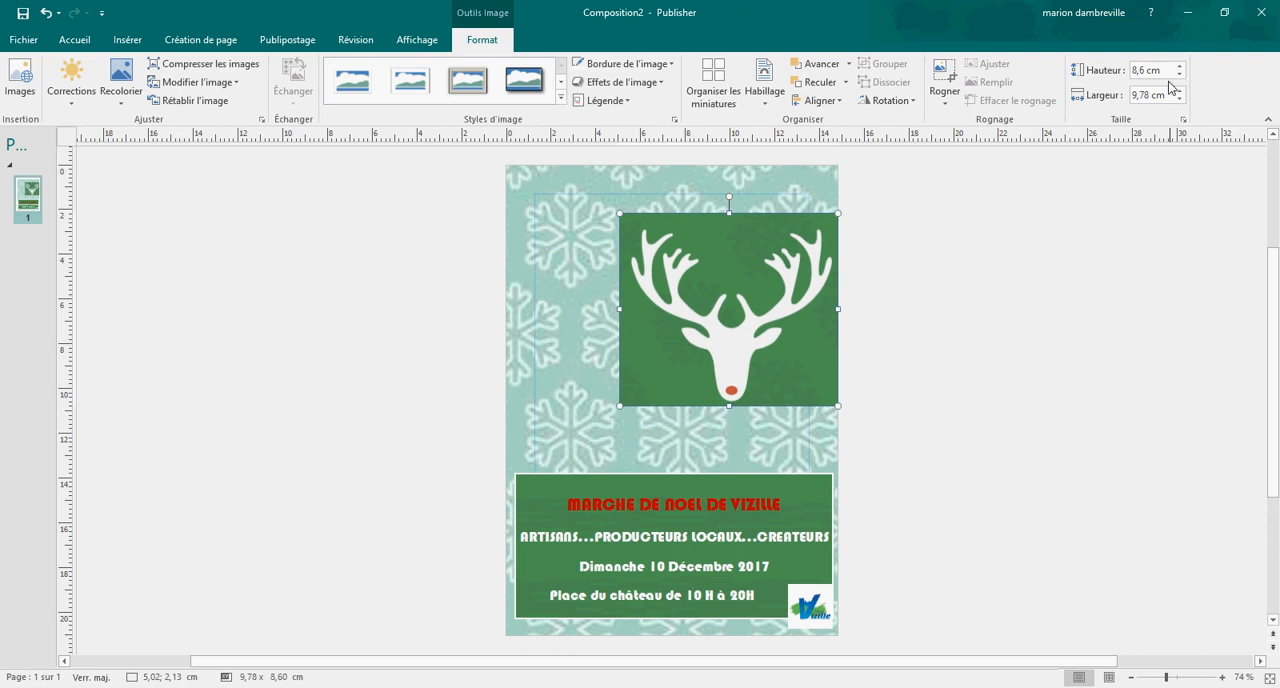
pyautogui.click(1182, 76)
pyautogui.click(1182, 76)
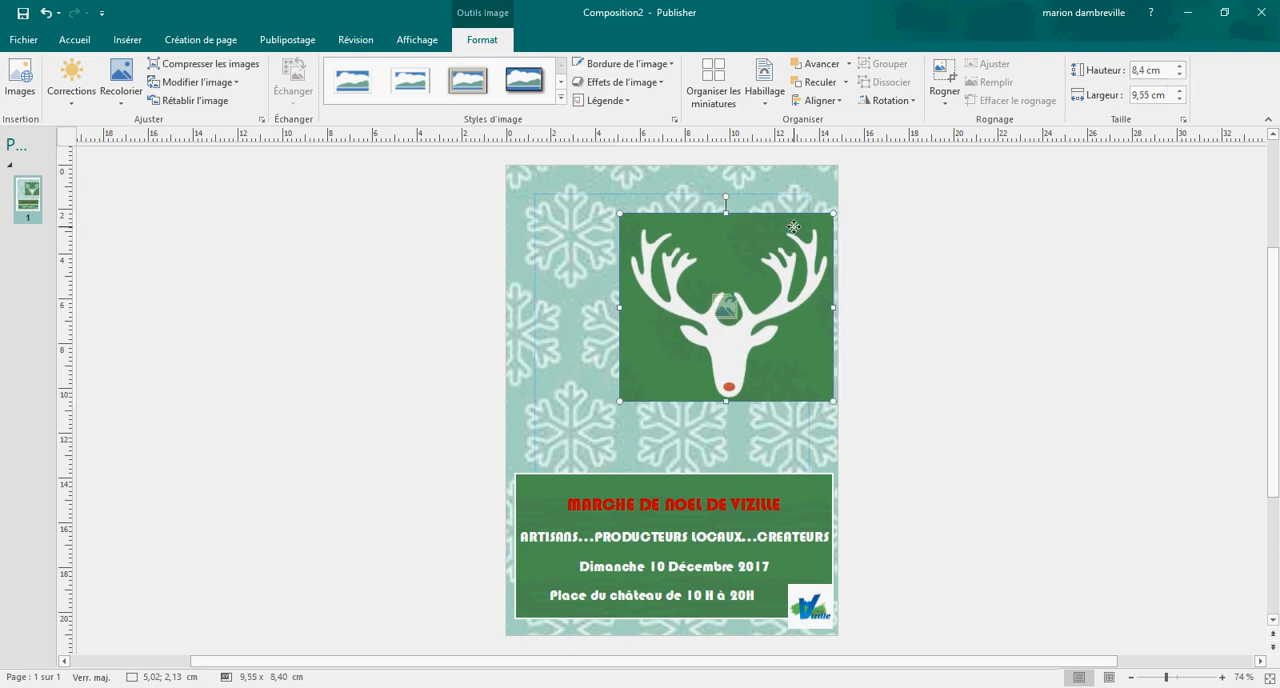
pyautogui.moveTo(796, 226); pyautogui.dragTo(710, 228)
pyautogui.click(929, 251)
# Step: Move the green text rectangle up towards the stag head picture, to about 0,31; 12,35 cm
pyautogui.click(723, 472)
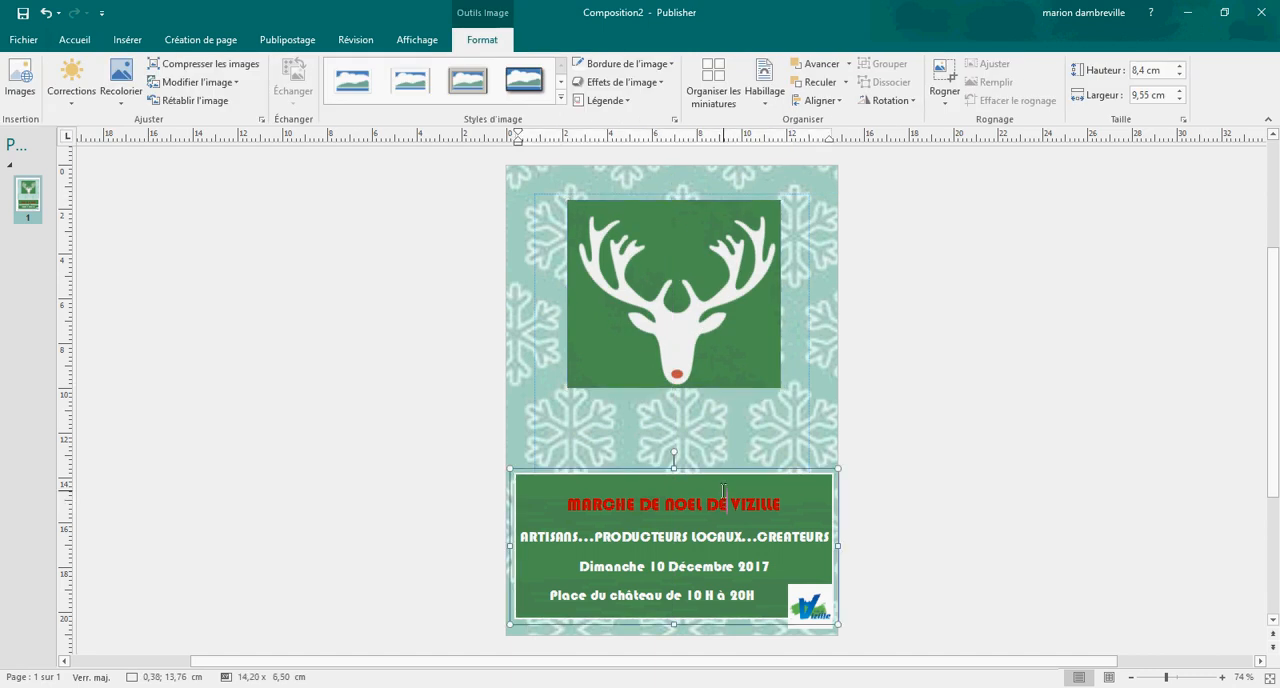
pyautogui.moveTo(733, 471); pyautogui.dragTo(731, 441)
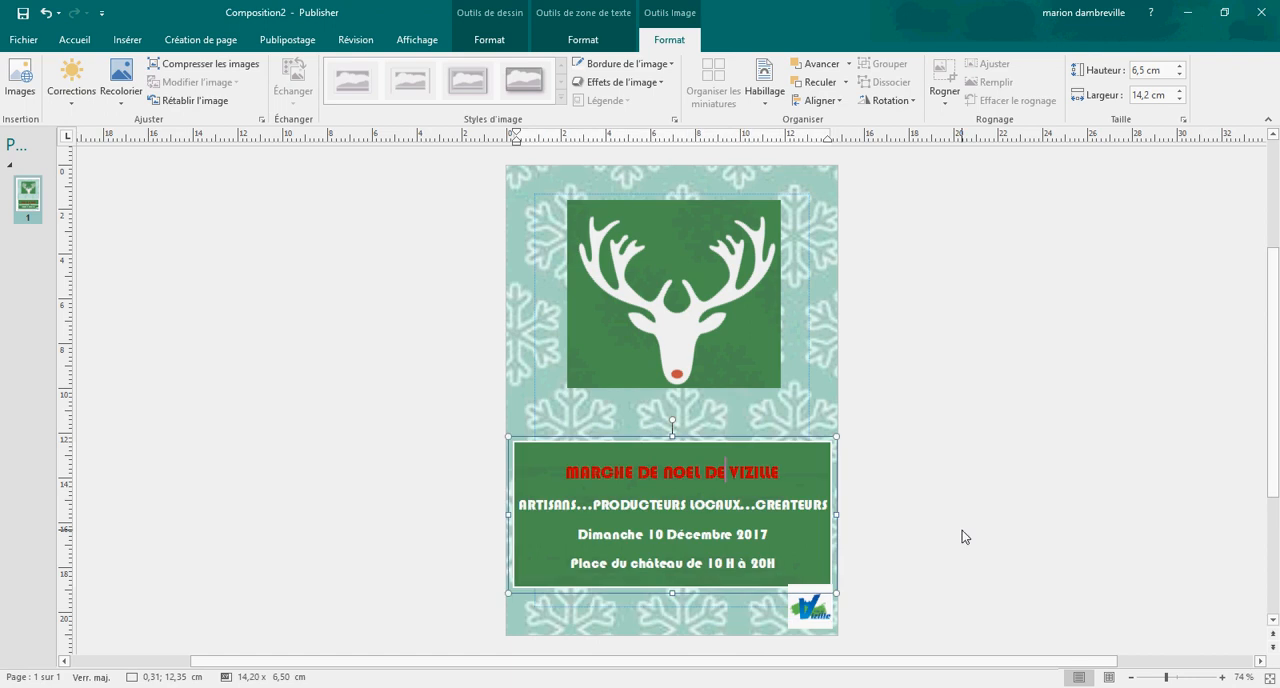
pyautogui.click(917, 580)
# Step: Move the Vizille logo slightly up so it overlaps the green rectangle's lower-right corner
pyautogui.click(815, 601)
pyautogui.moveTo(815, 601); pyautogui.dragTo(820, 589)
pyautogui.click(982, 602)
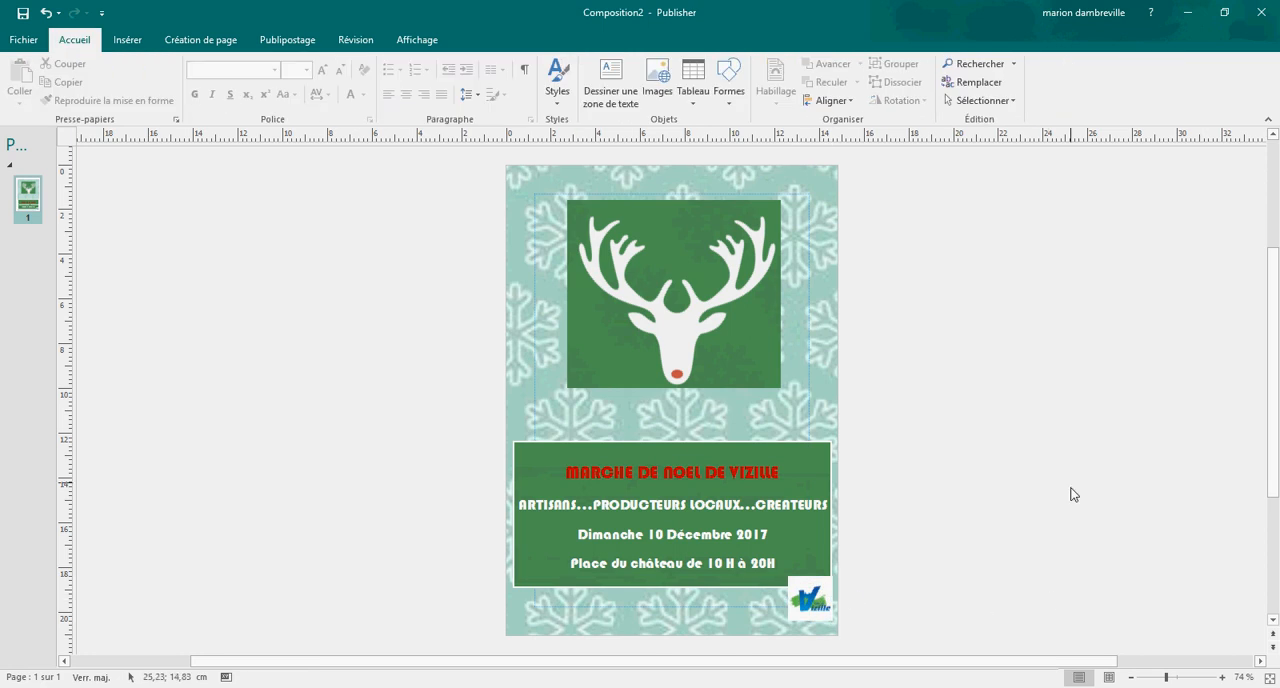